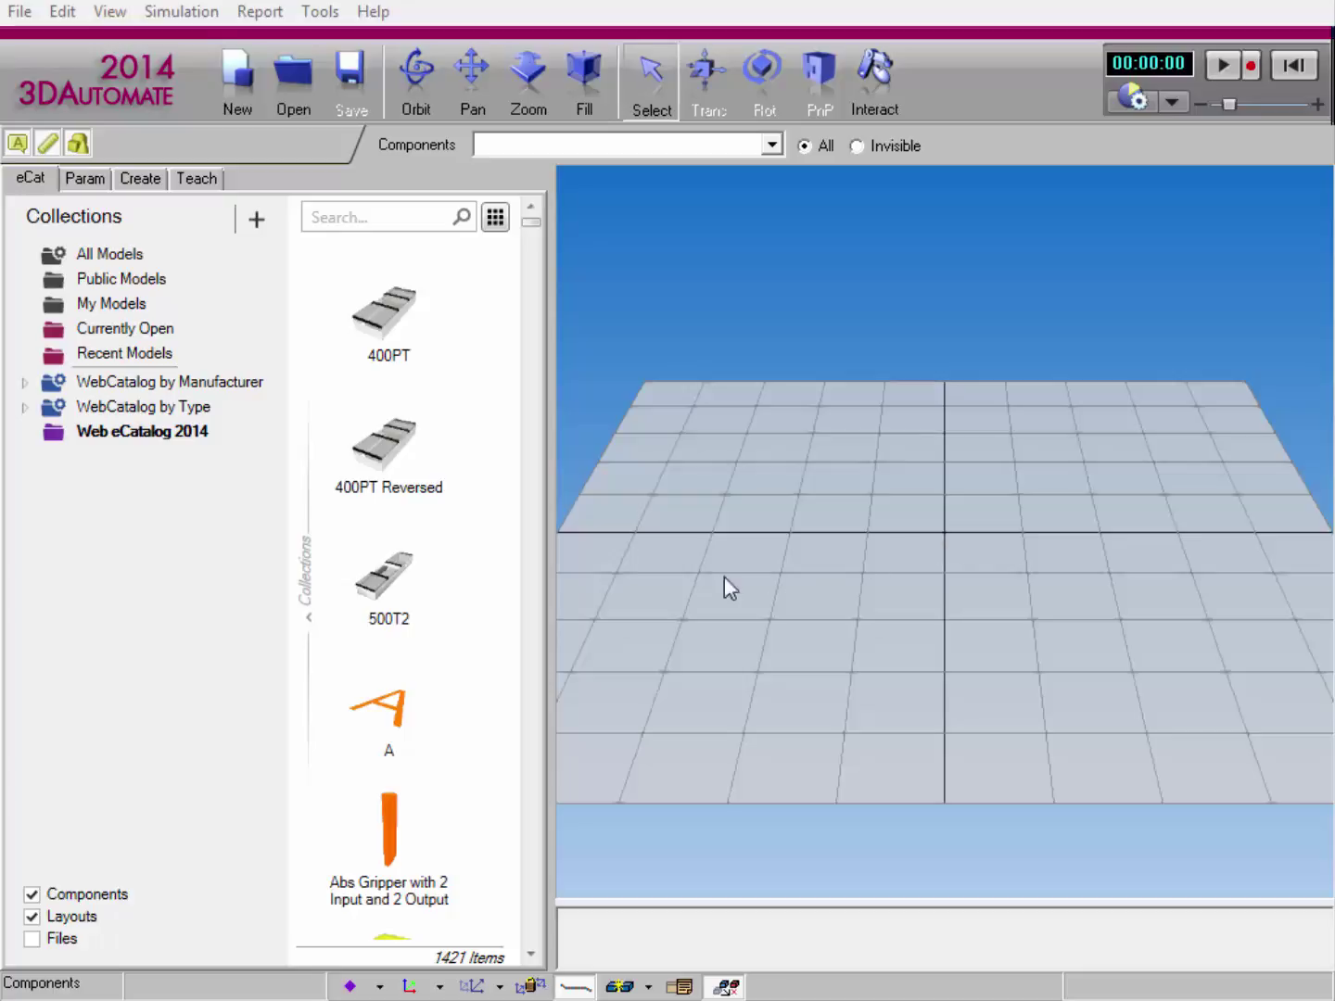
Step: Add Works TaskControl v2 and Works Process v2 from the catalog's Works type collection to the layout, with the process in front of the task control
click(25, 407)
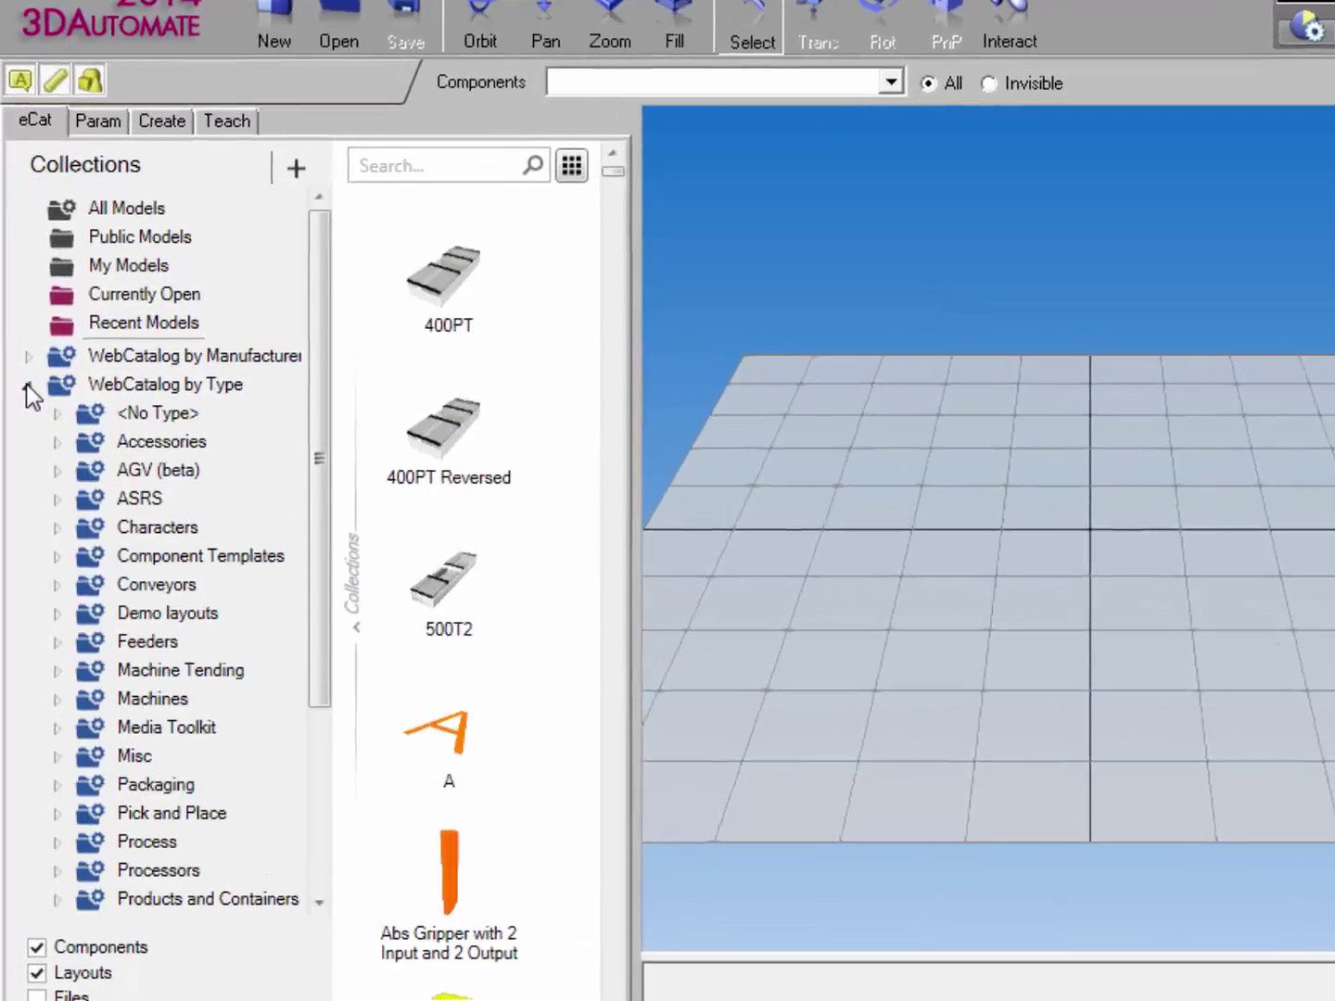
drag(315, 217, 301, 682)
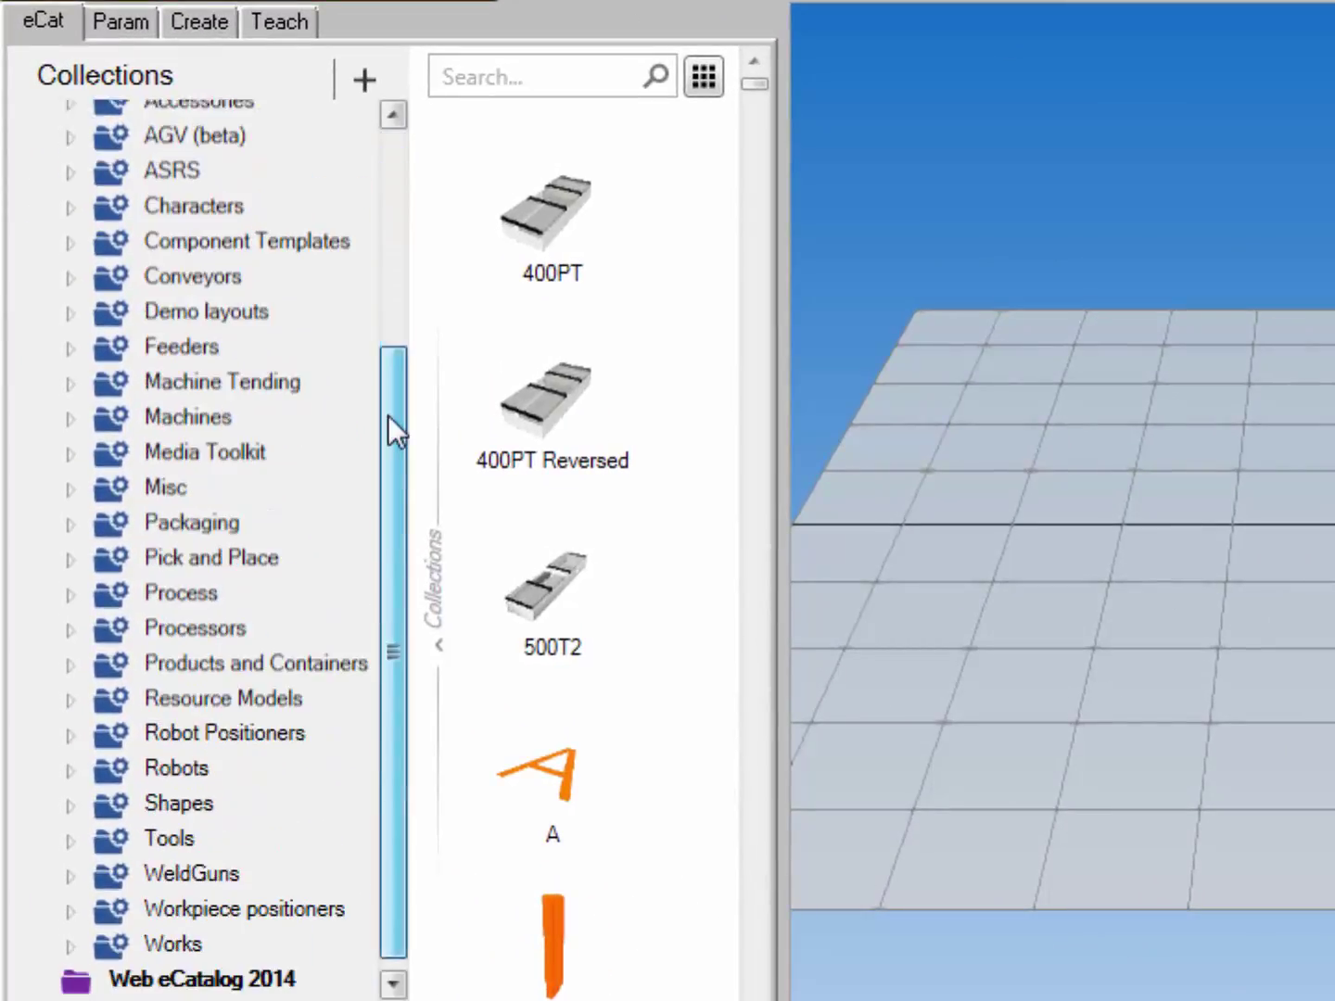
click(166, 933)
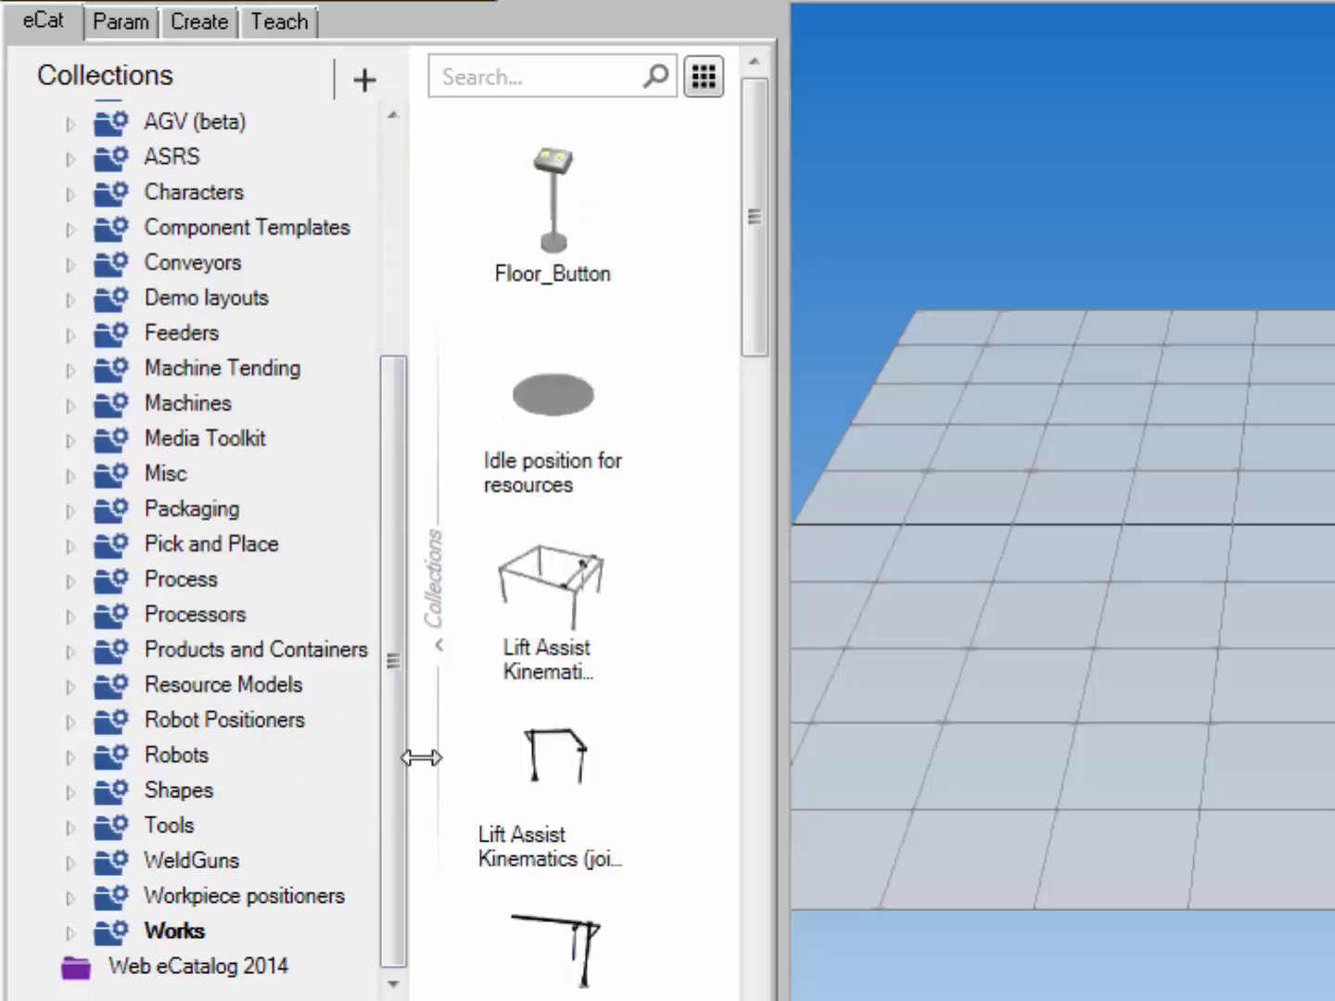
drag(762, 118, 773, 560)
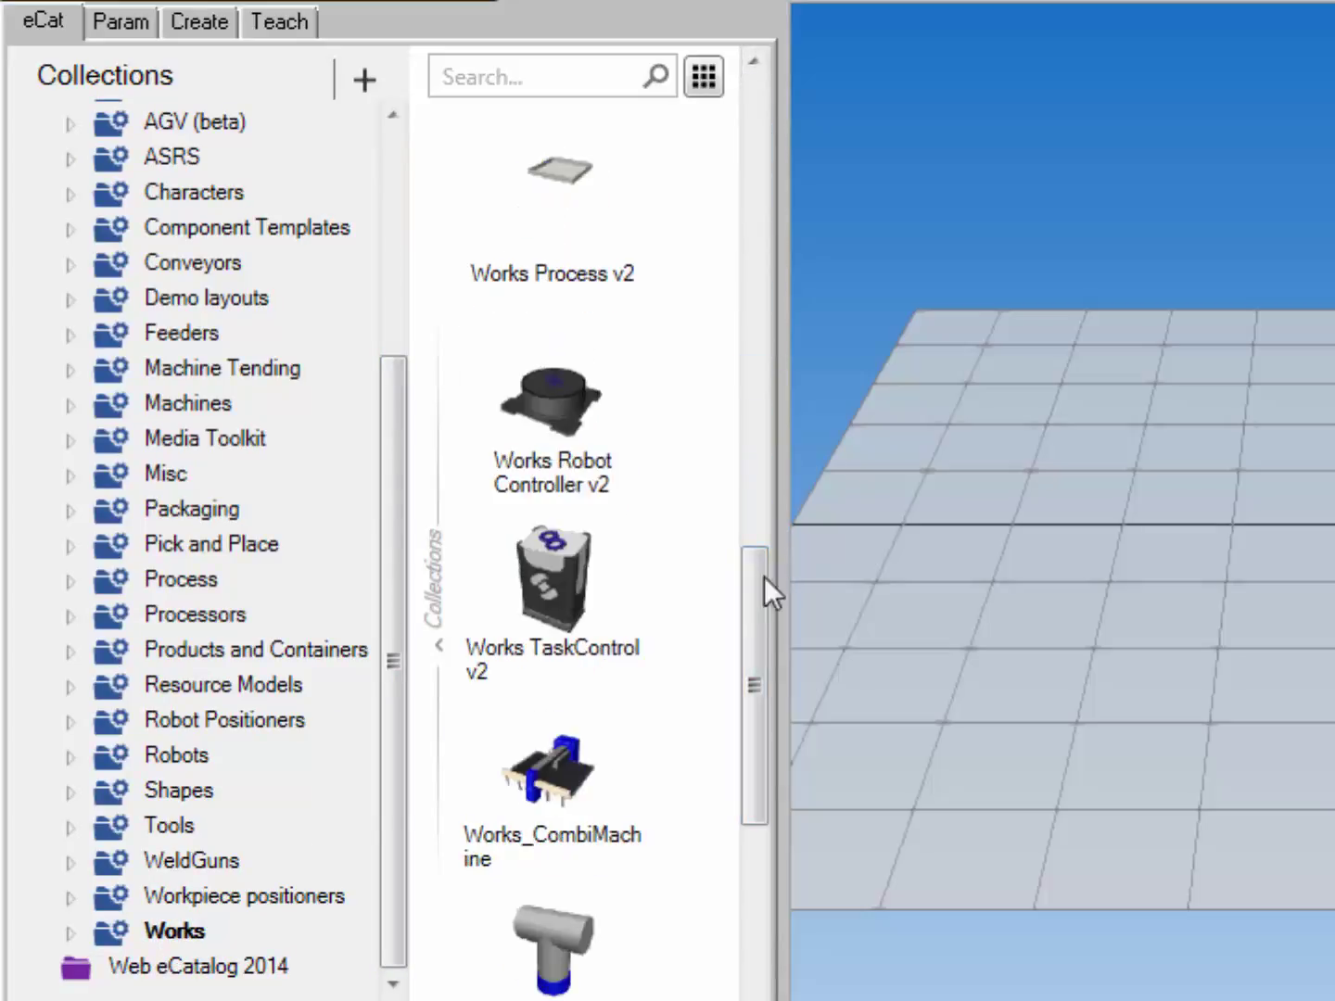
drag(549, 566, 1061, 408)
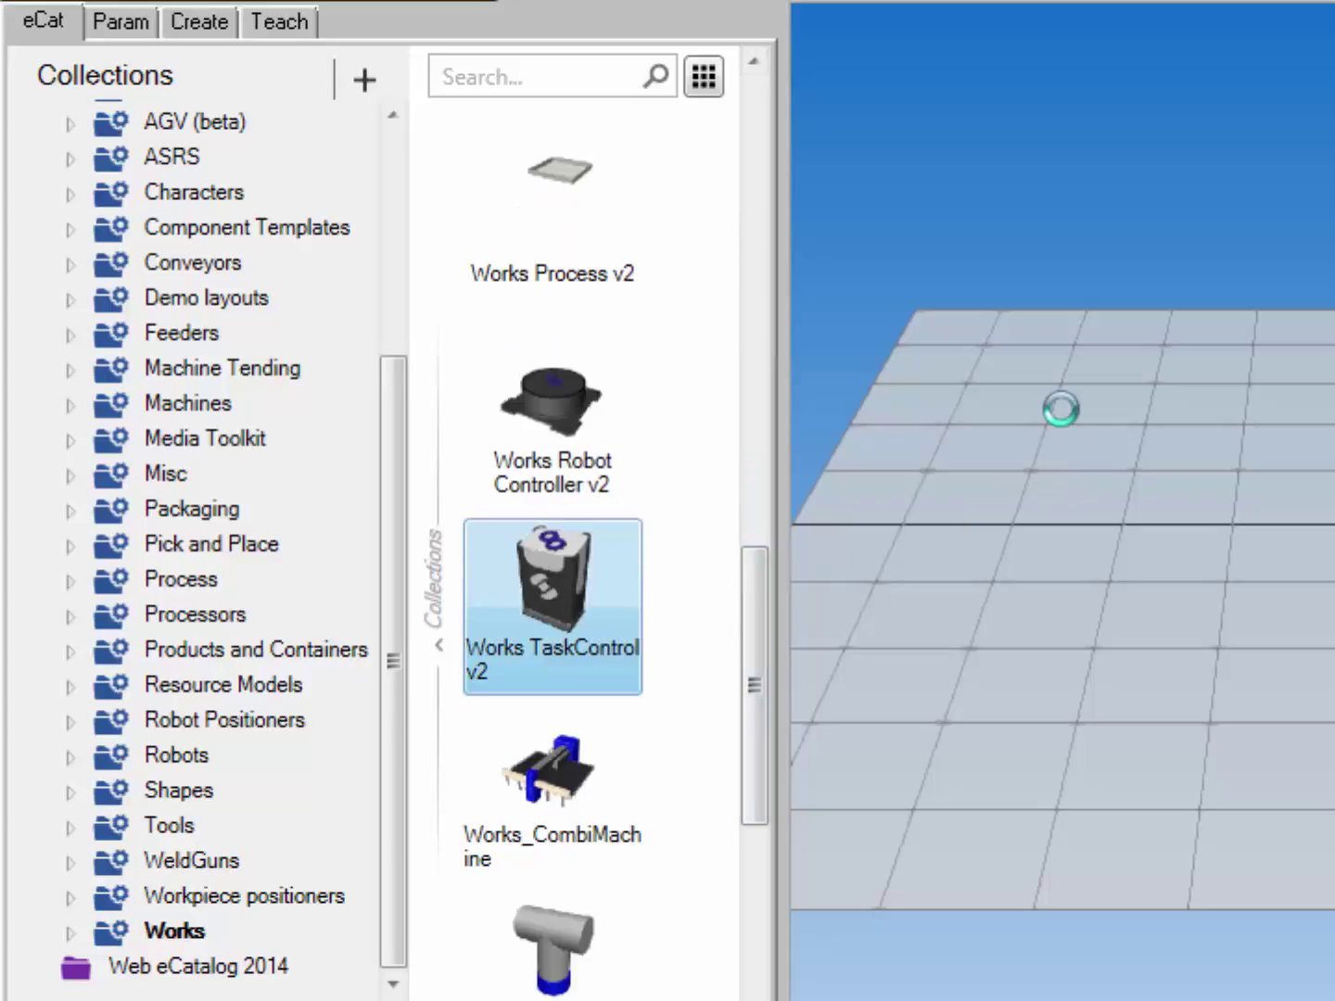
drag(604, 218, 1094, 530)
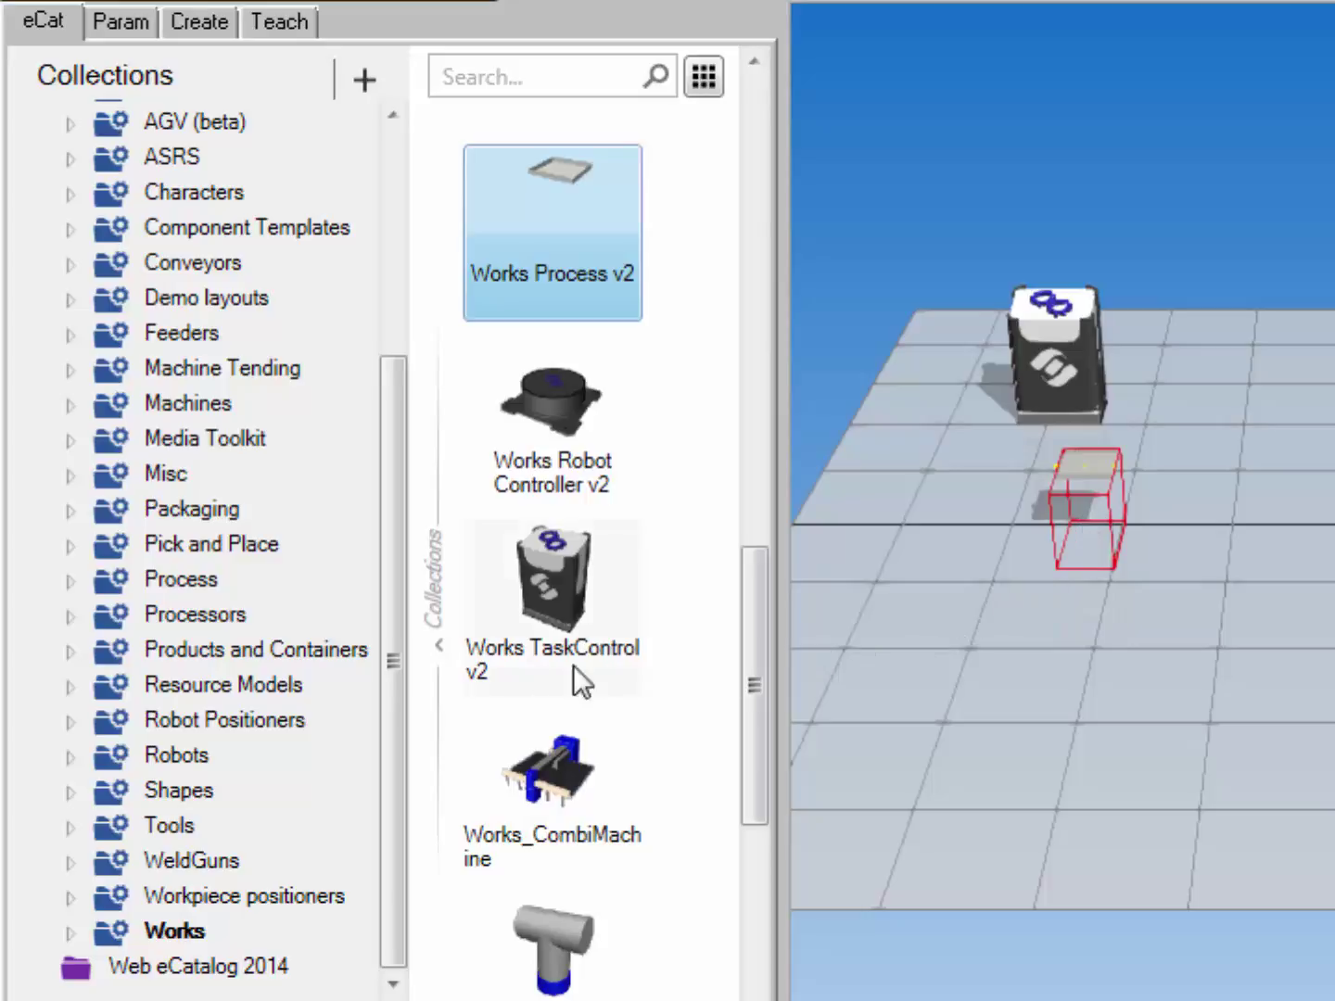
Step: Add a Euro Pallet and a Visual Components Box from the Products and Containers collection on either side of the Works Process
click(305, 652)
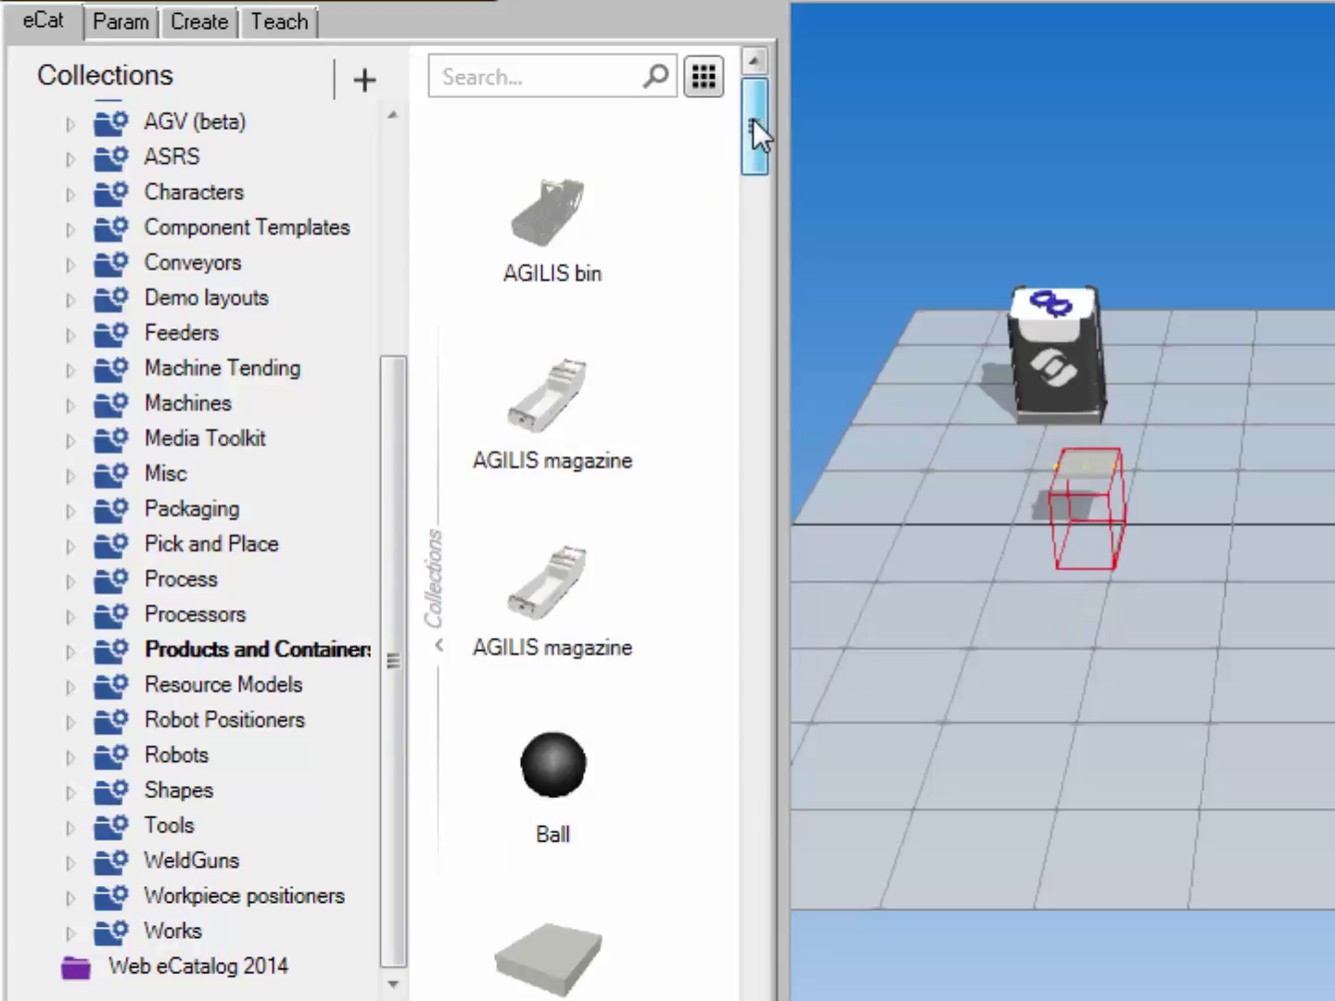
drag(753, 119, 751, 502)
drag(591, 246, 1168, 526)
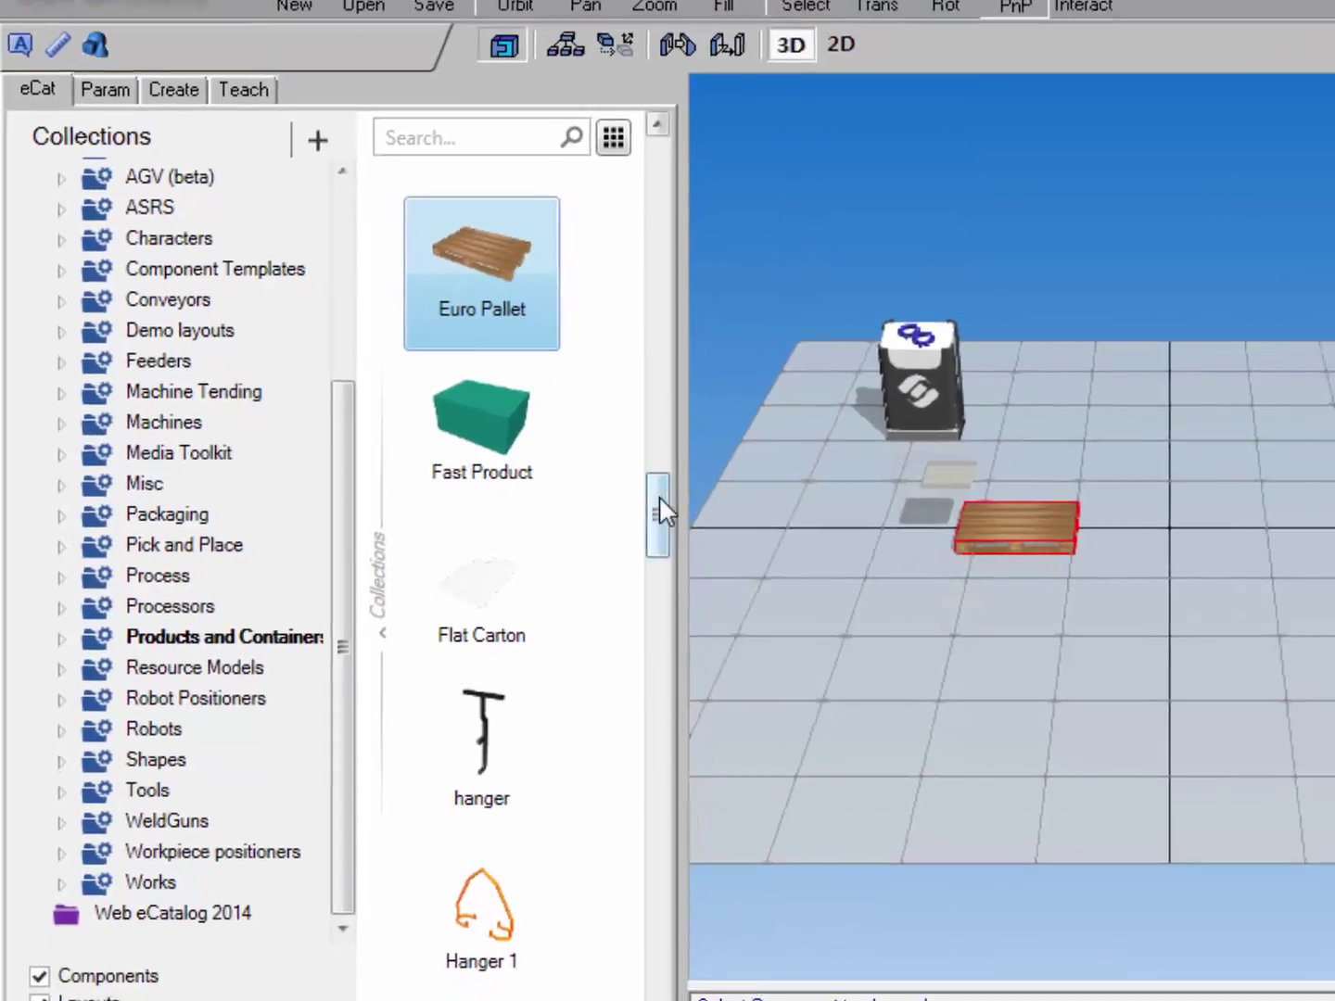
drag(753, 500, 767, 924)
drag(556, 823, 554, 941)
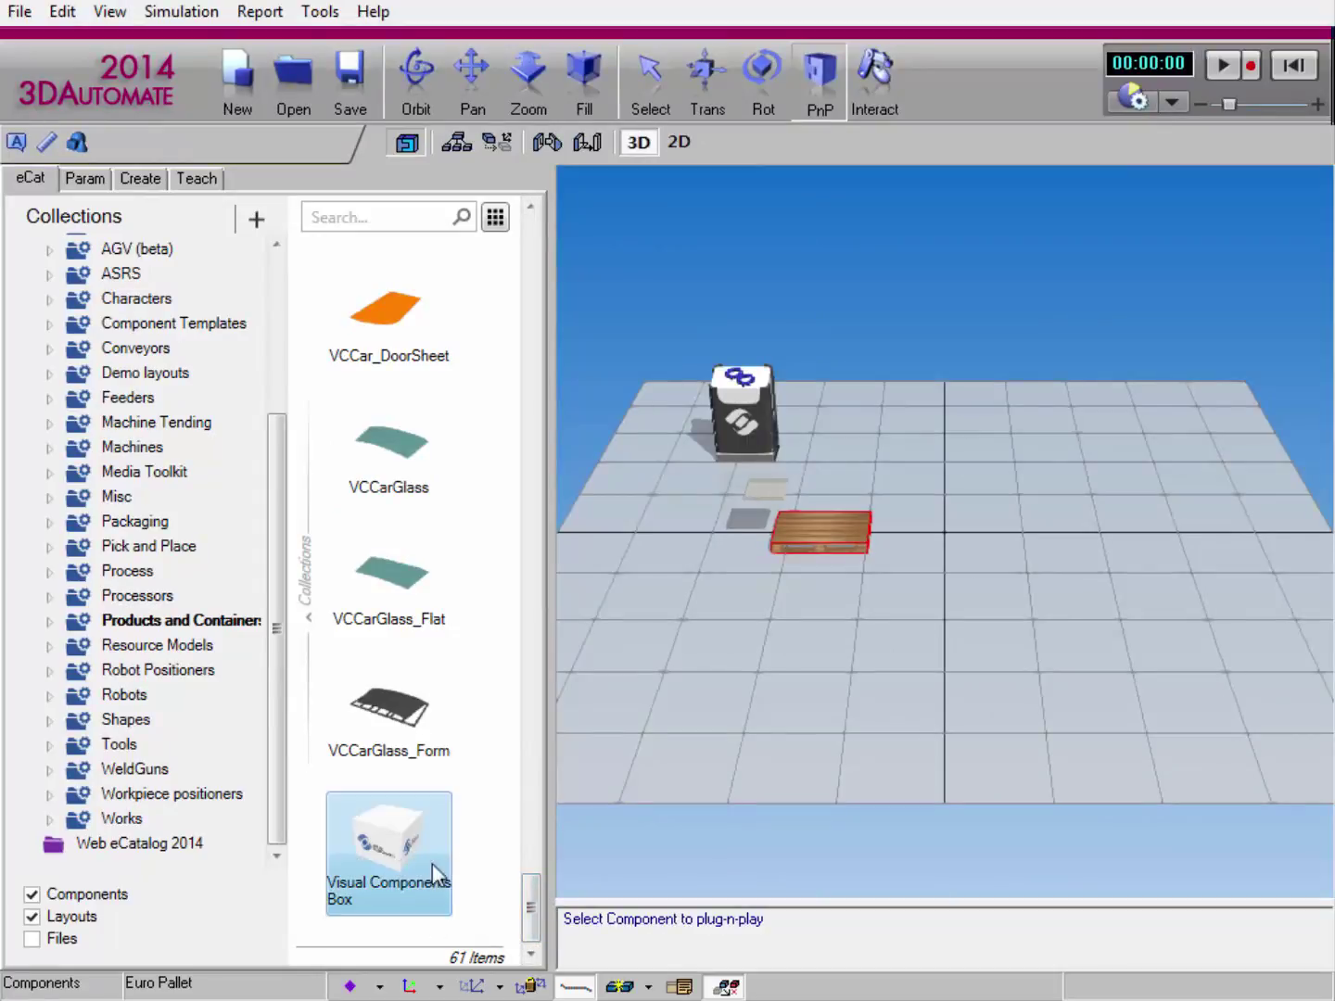
drag(705, 534, 706, 534)
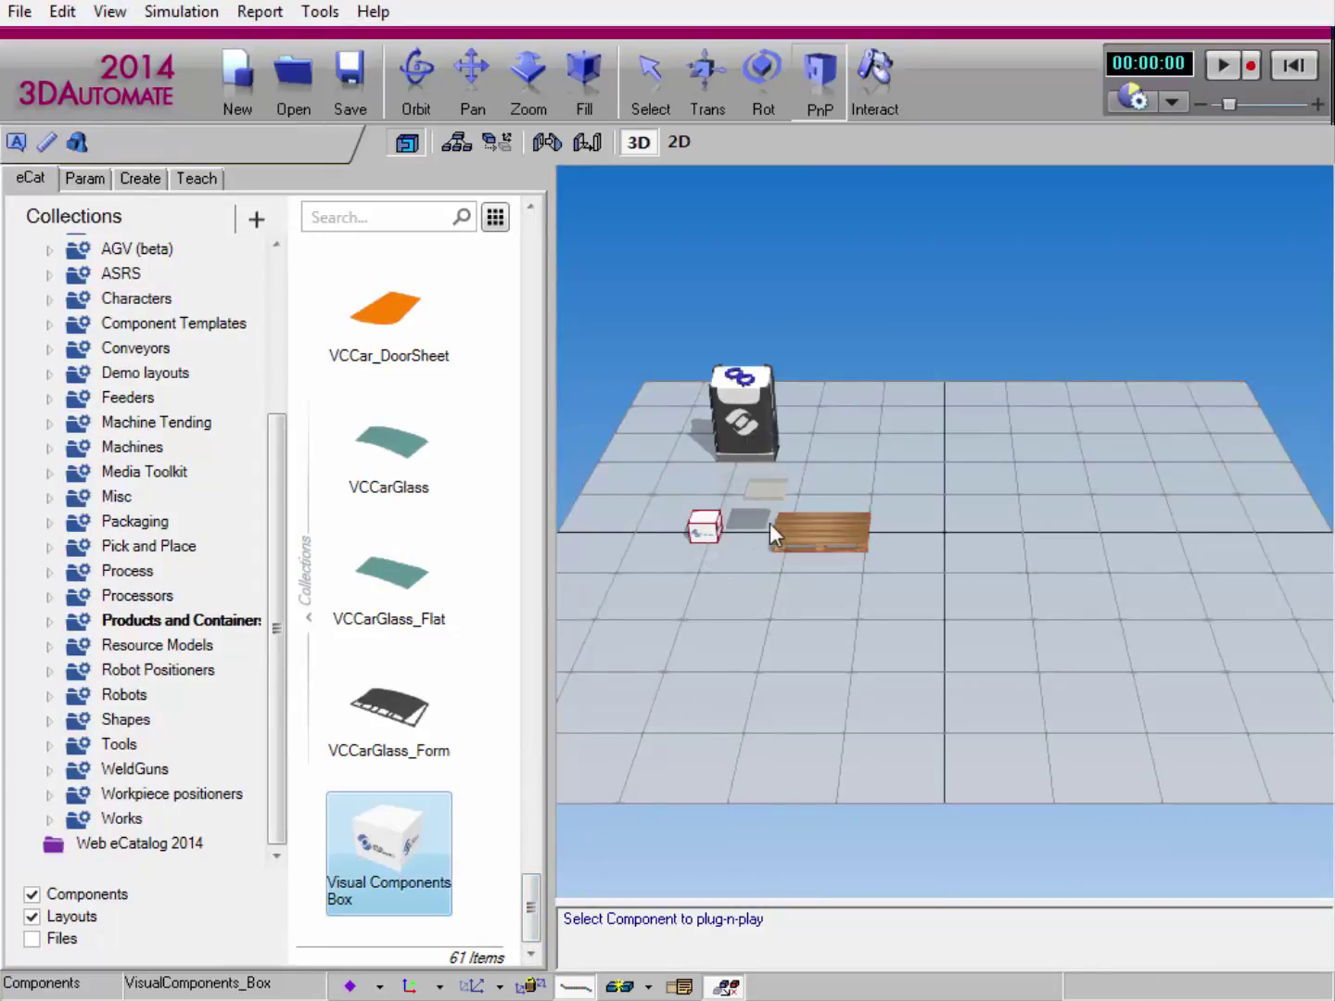
Step: Select the Works Process in a close-up view and display its component parameters
click(589, 78)
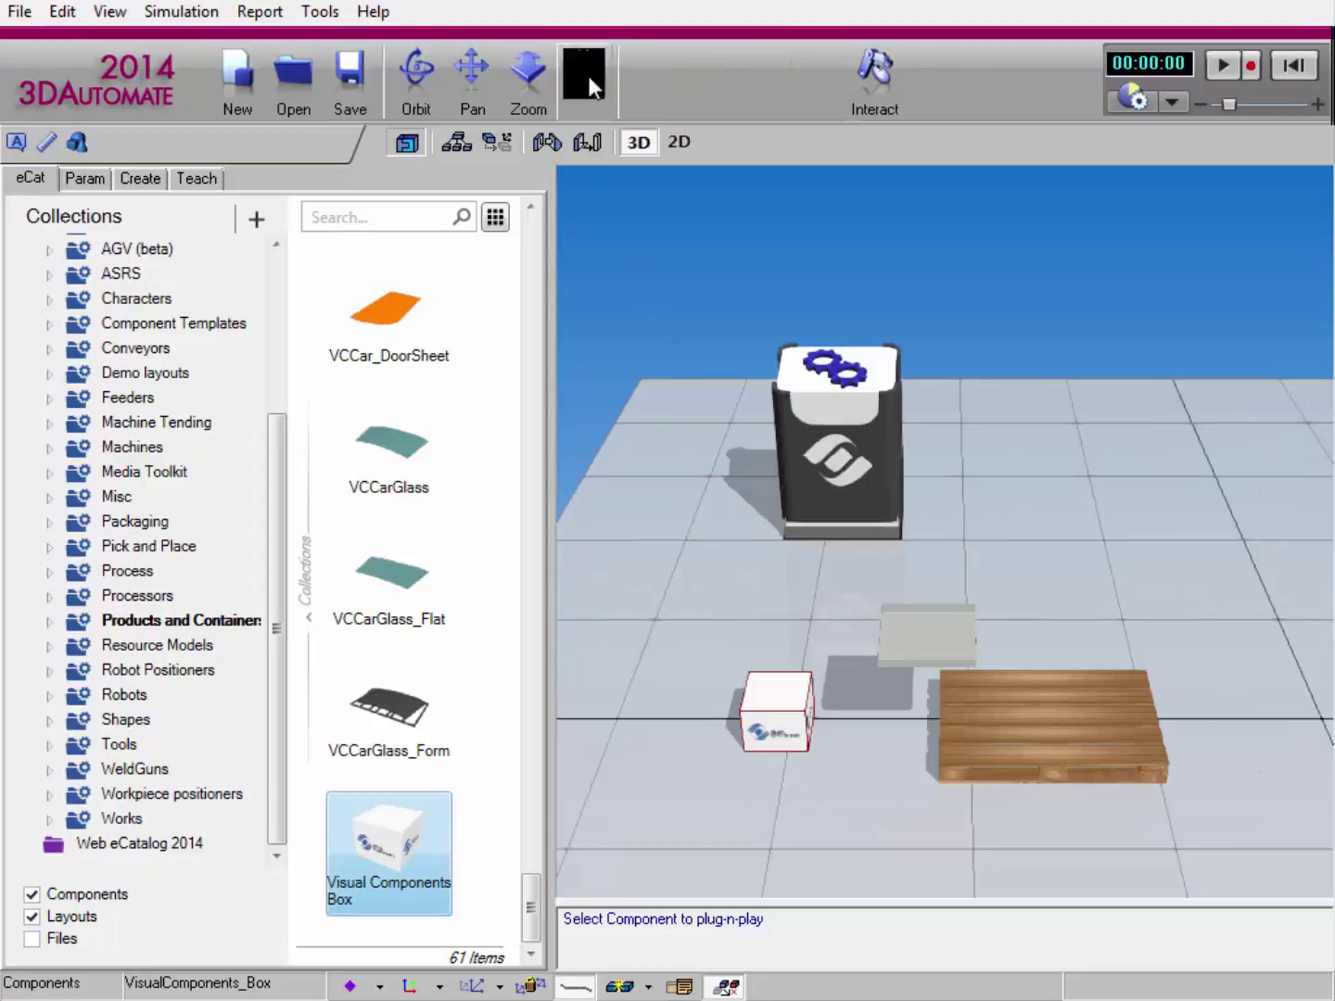
scroll(922, 623, up, 5)
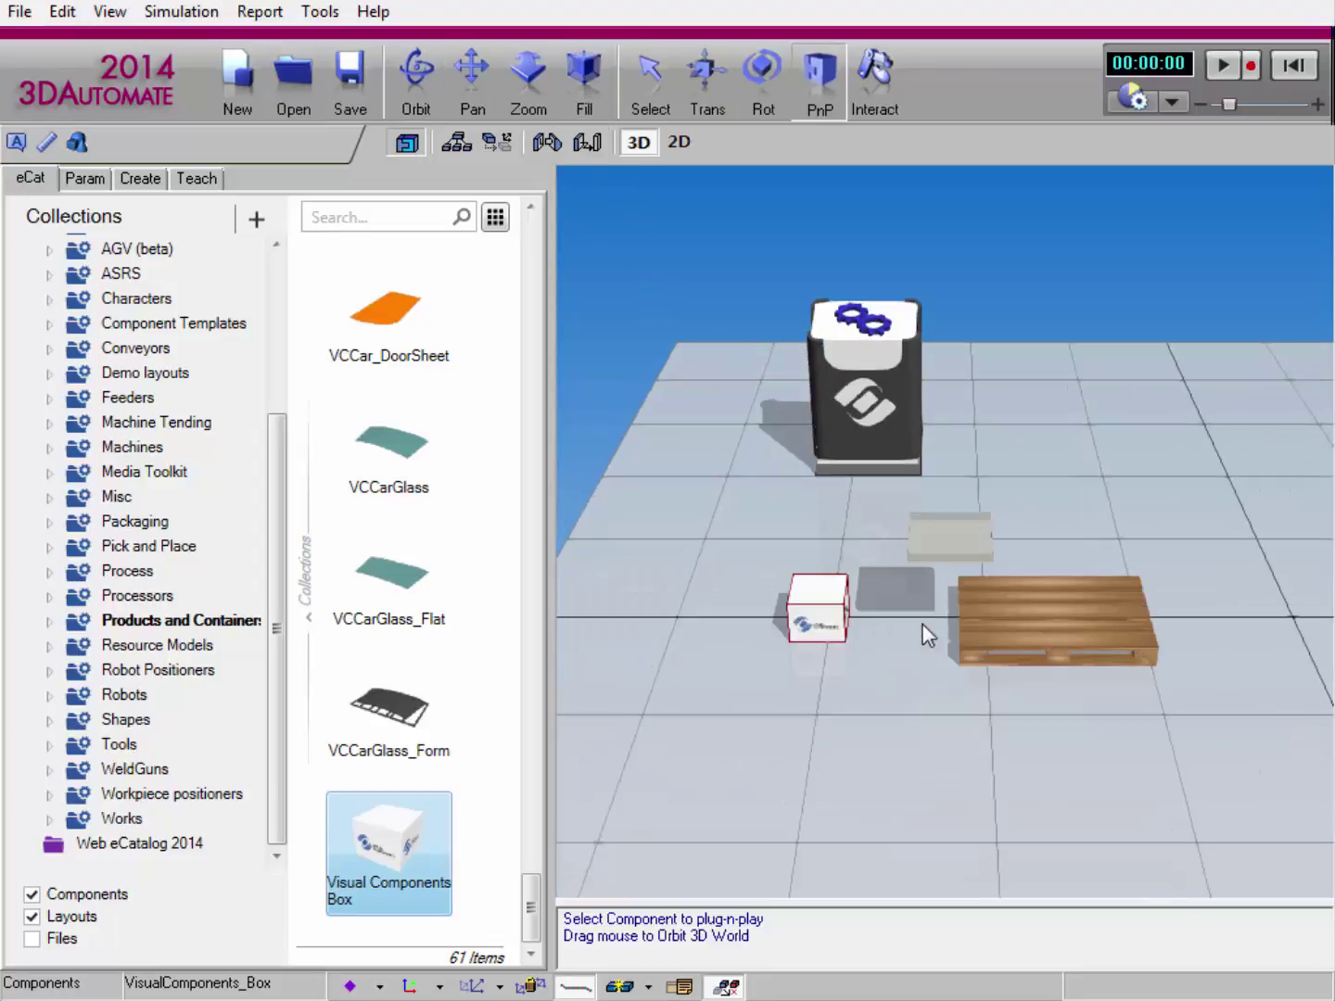
click(937, 571)
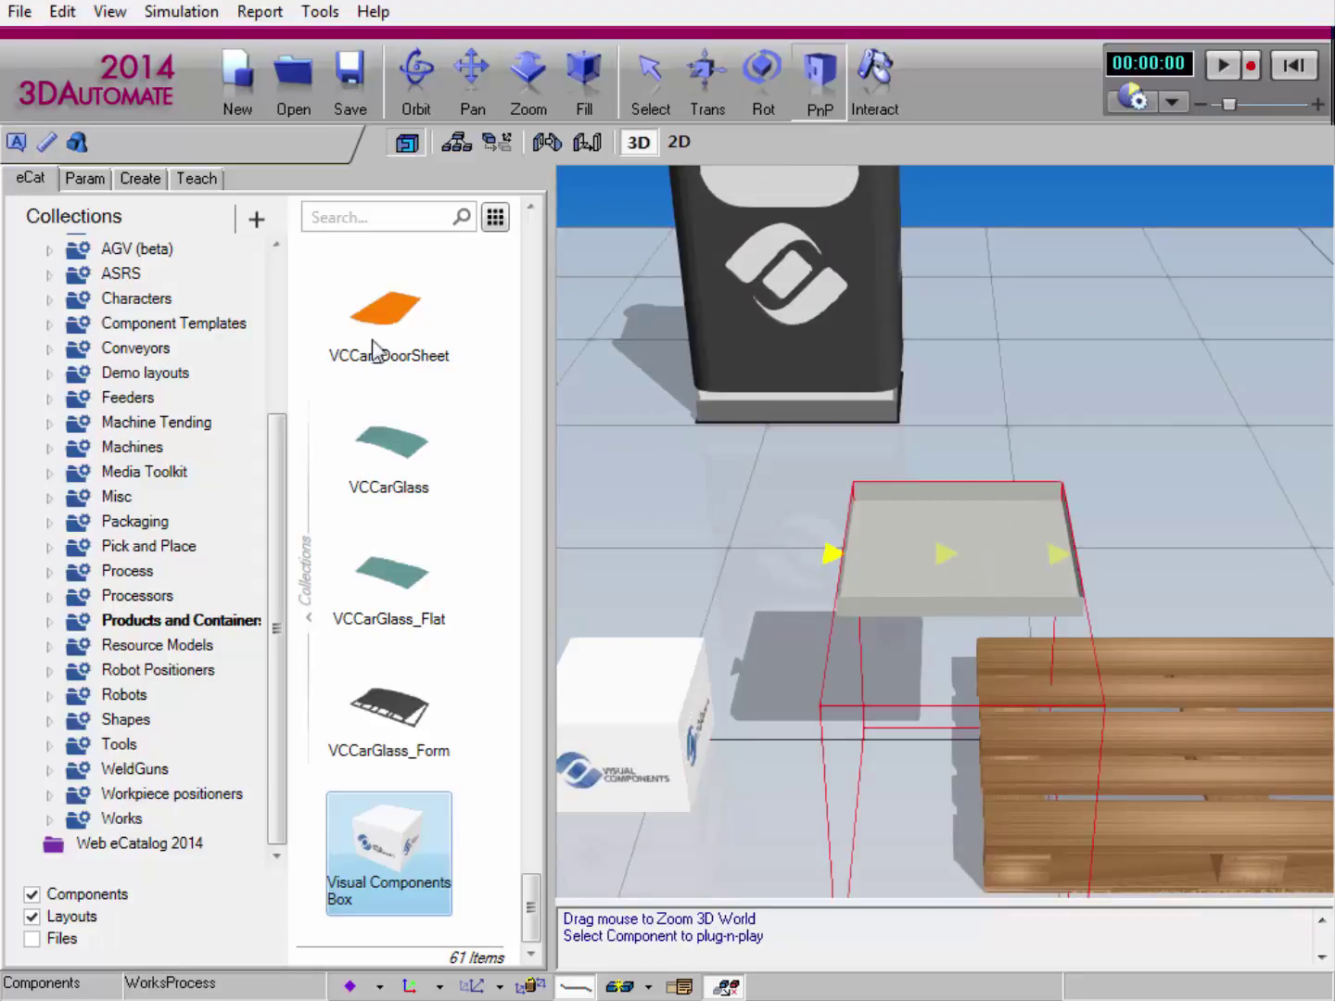
click(88, 180)
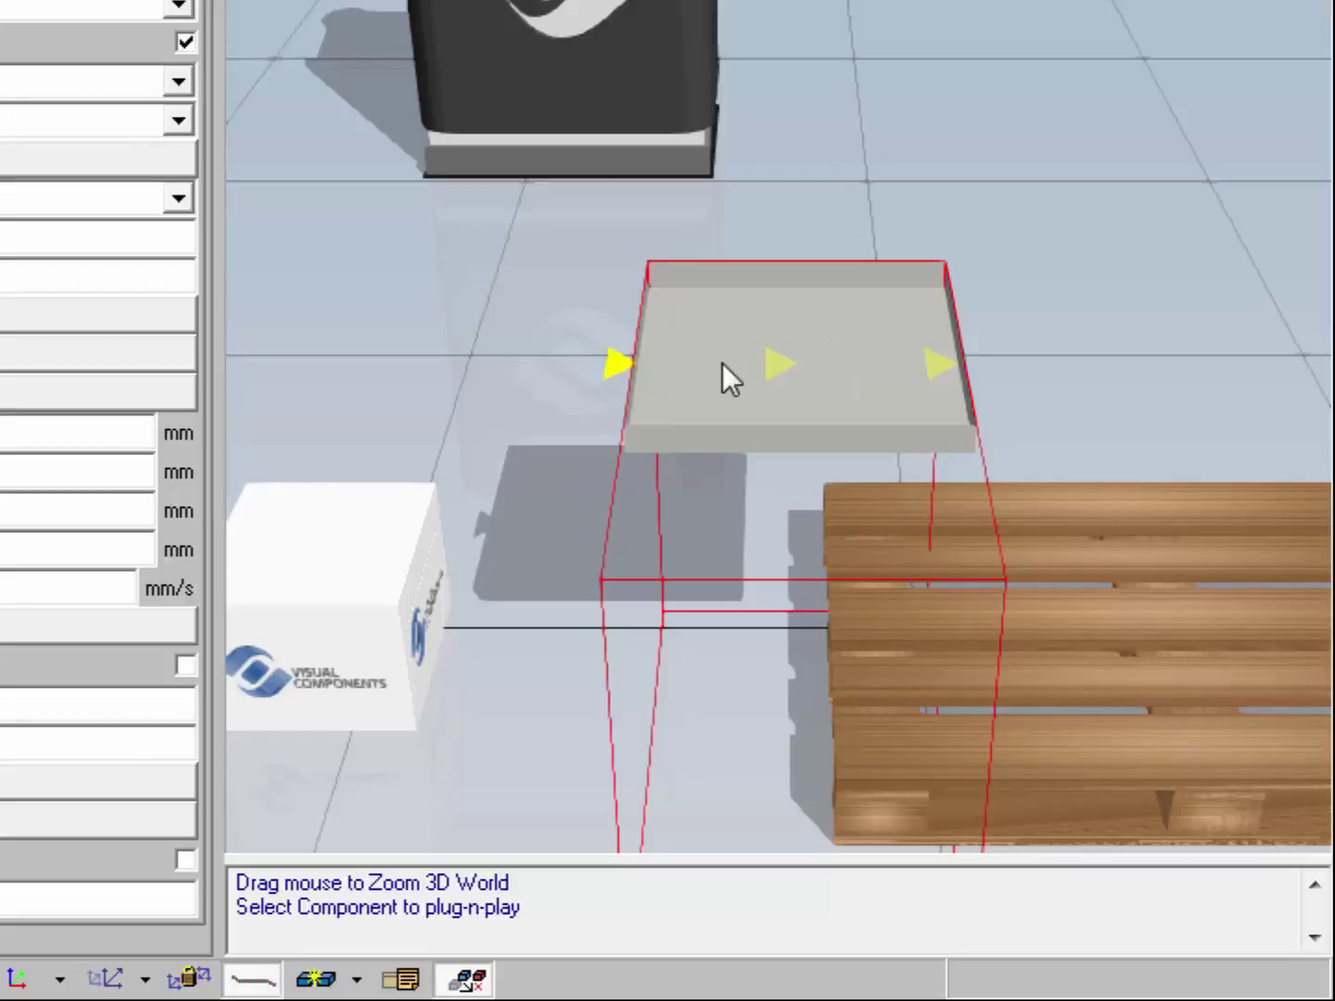
Step: Snap the Visual Components Box onto the tray surface of the Works Process and teach its location to the process
click(366, 548)
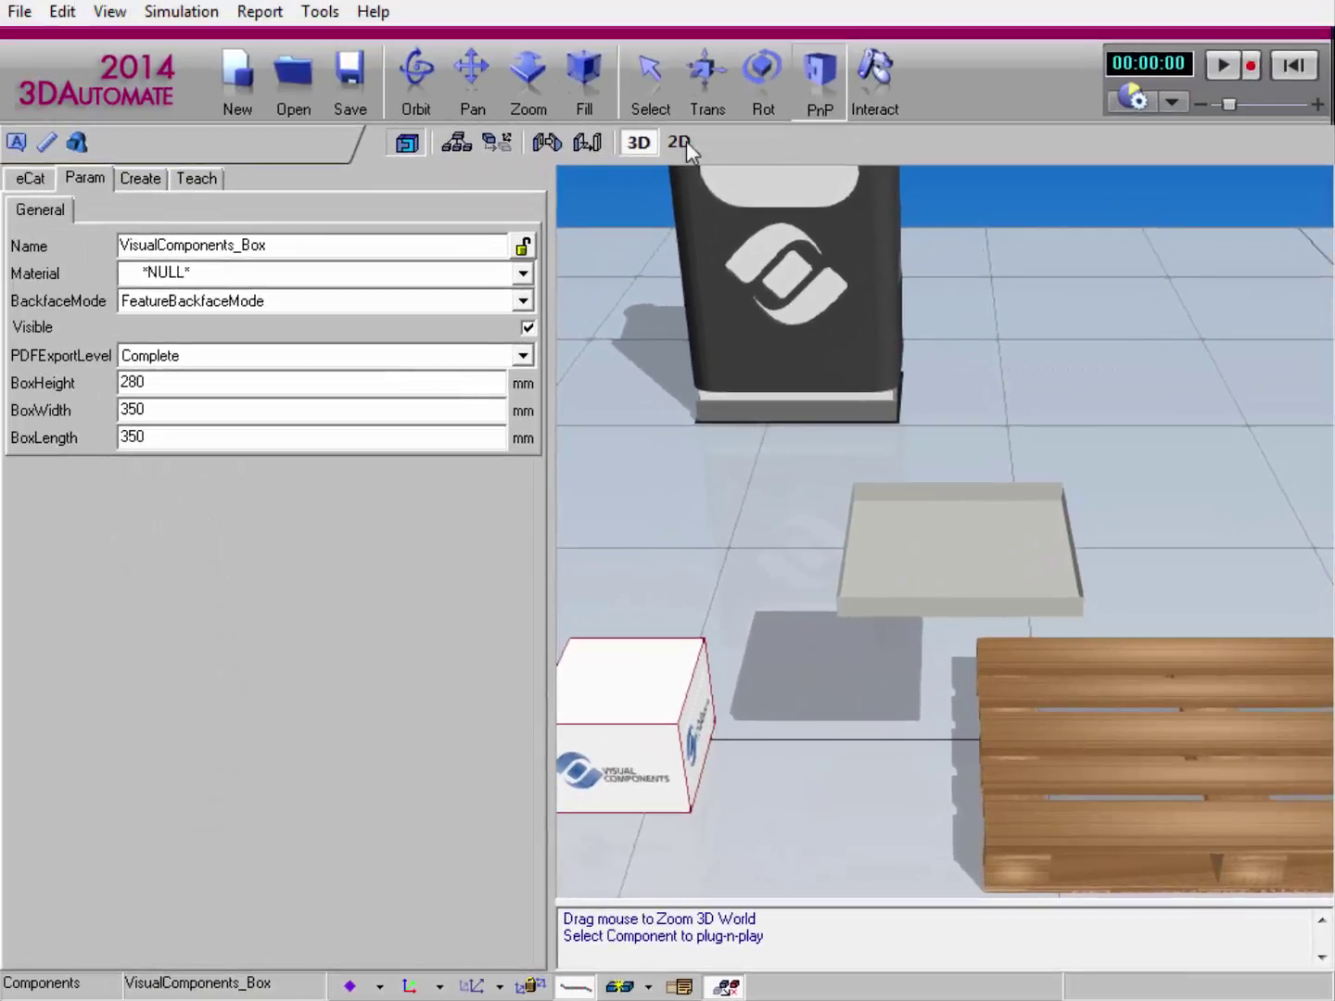
click(698, 91)
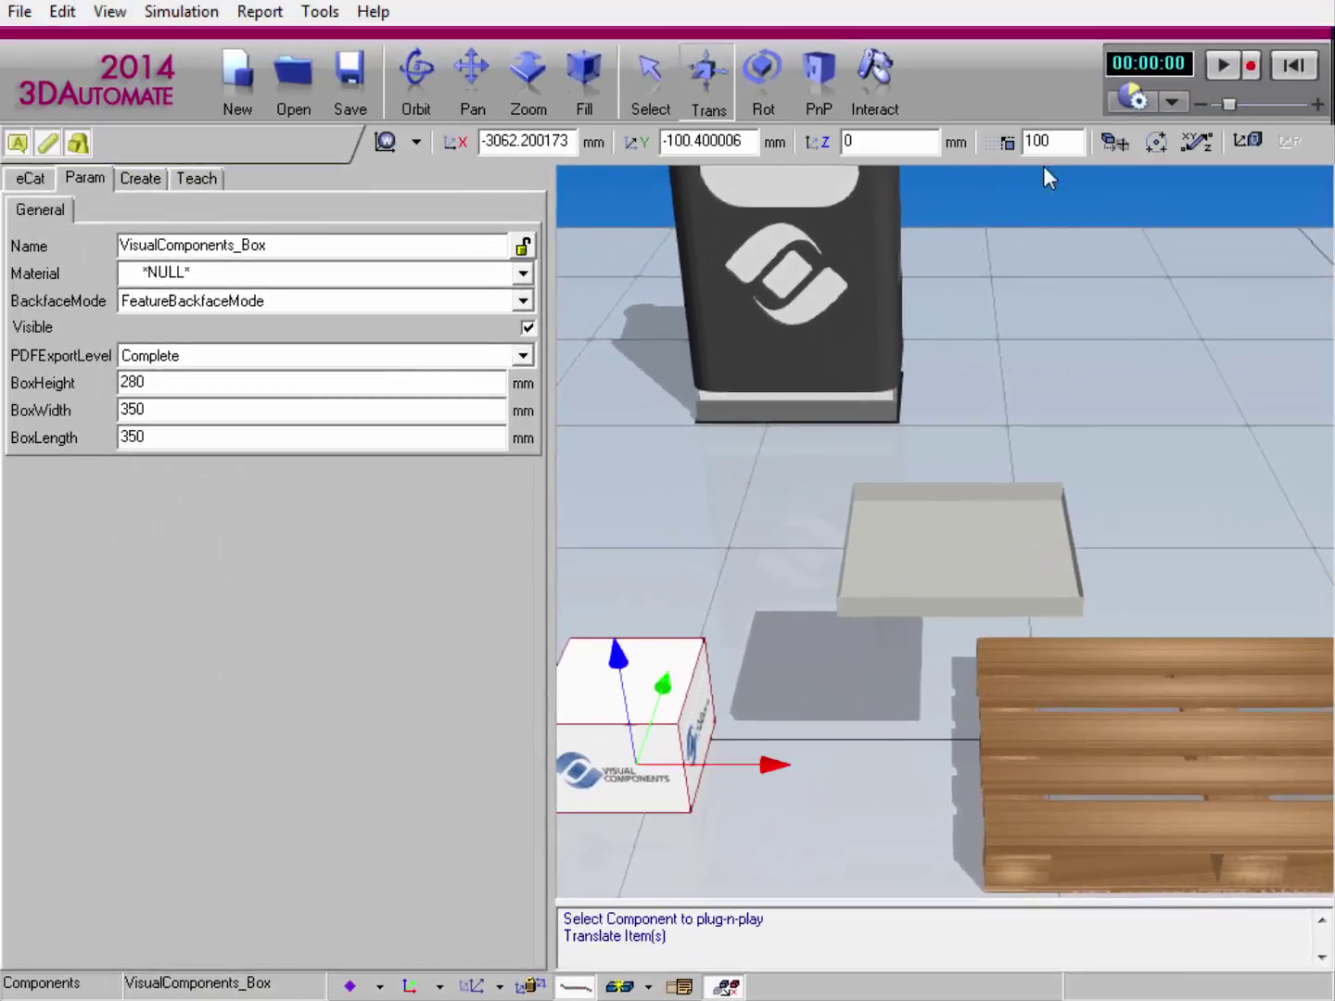
click(1113, 142)
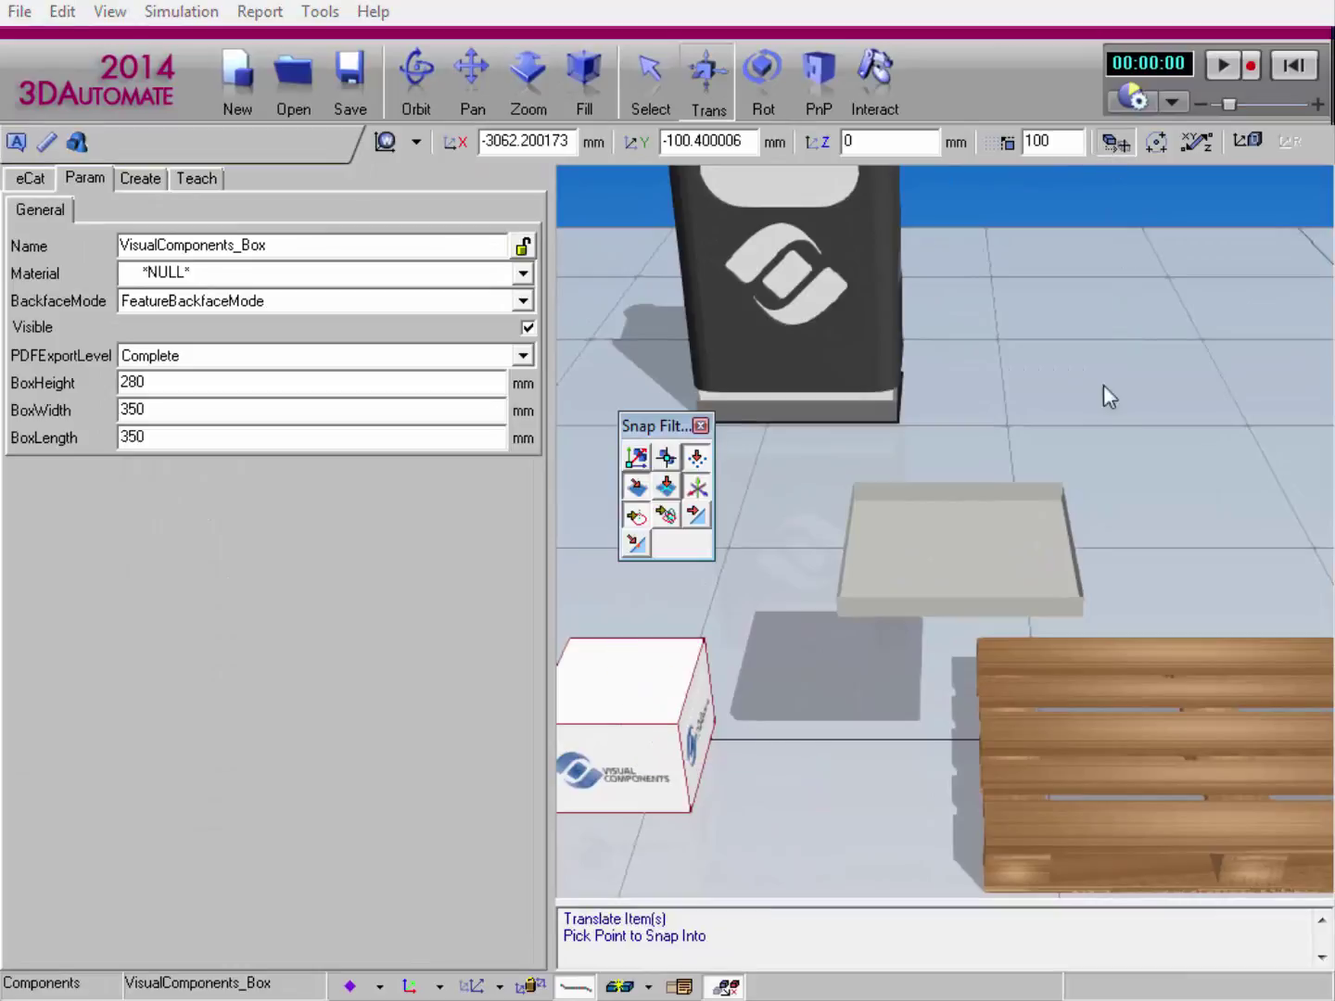
click(1031, 526)
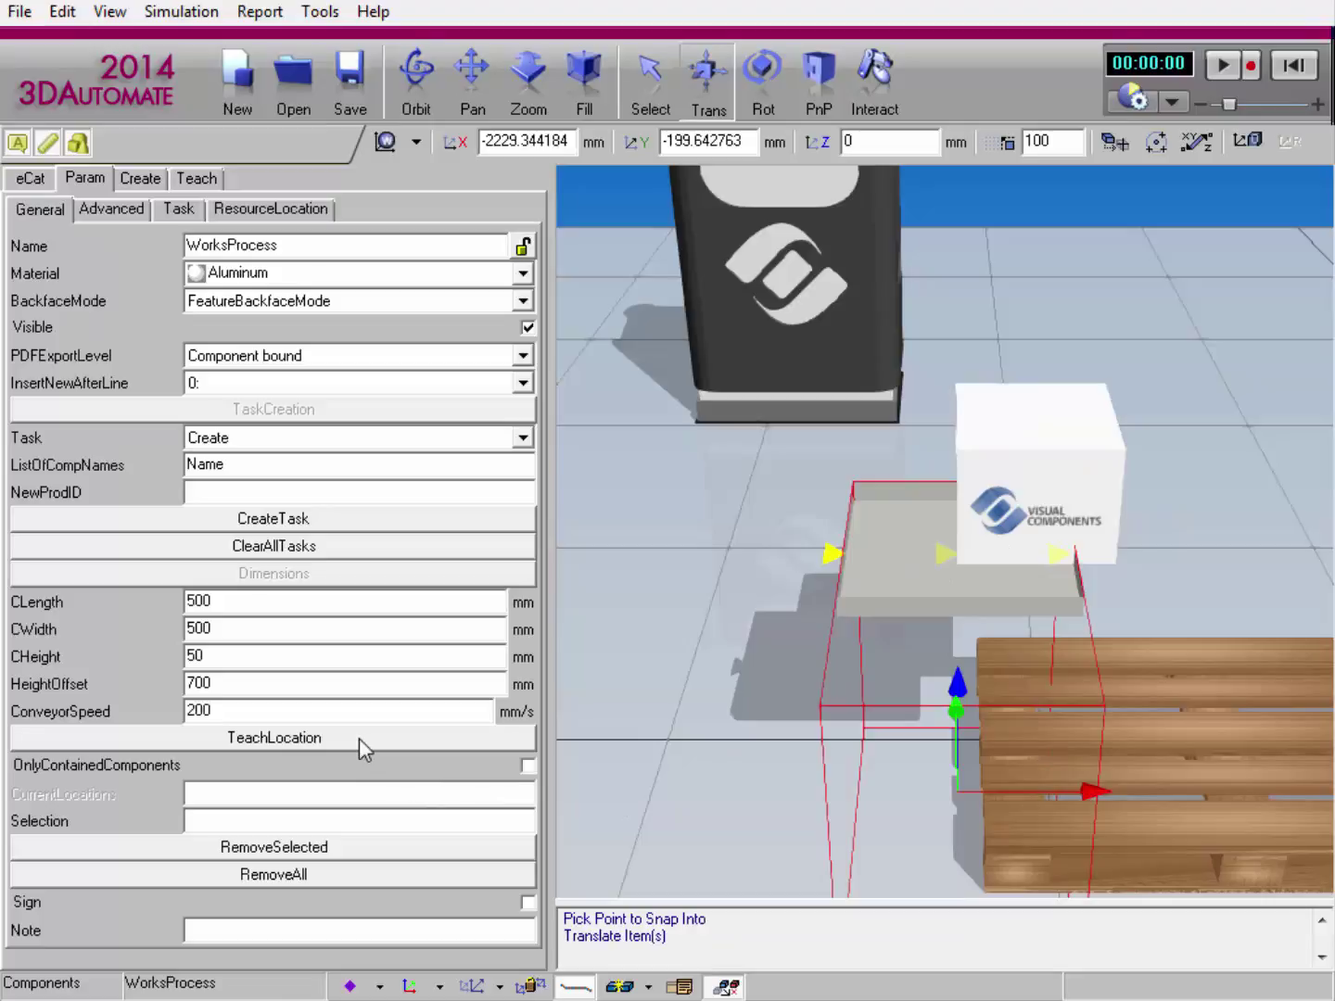
click(358, 739)
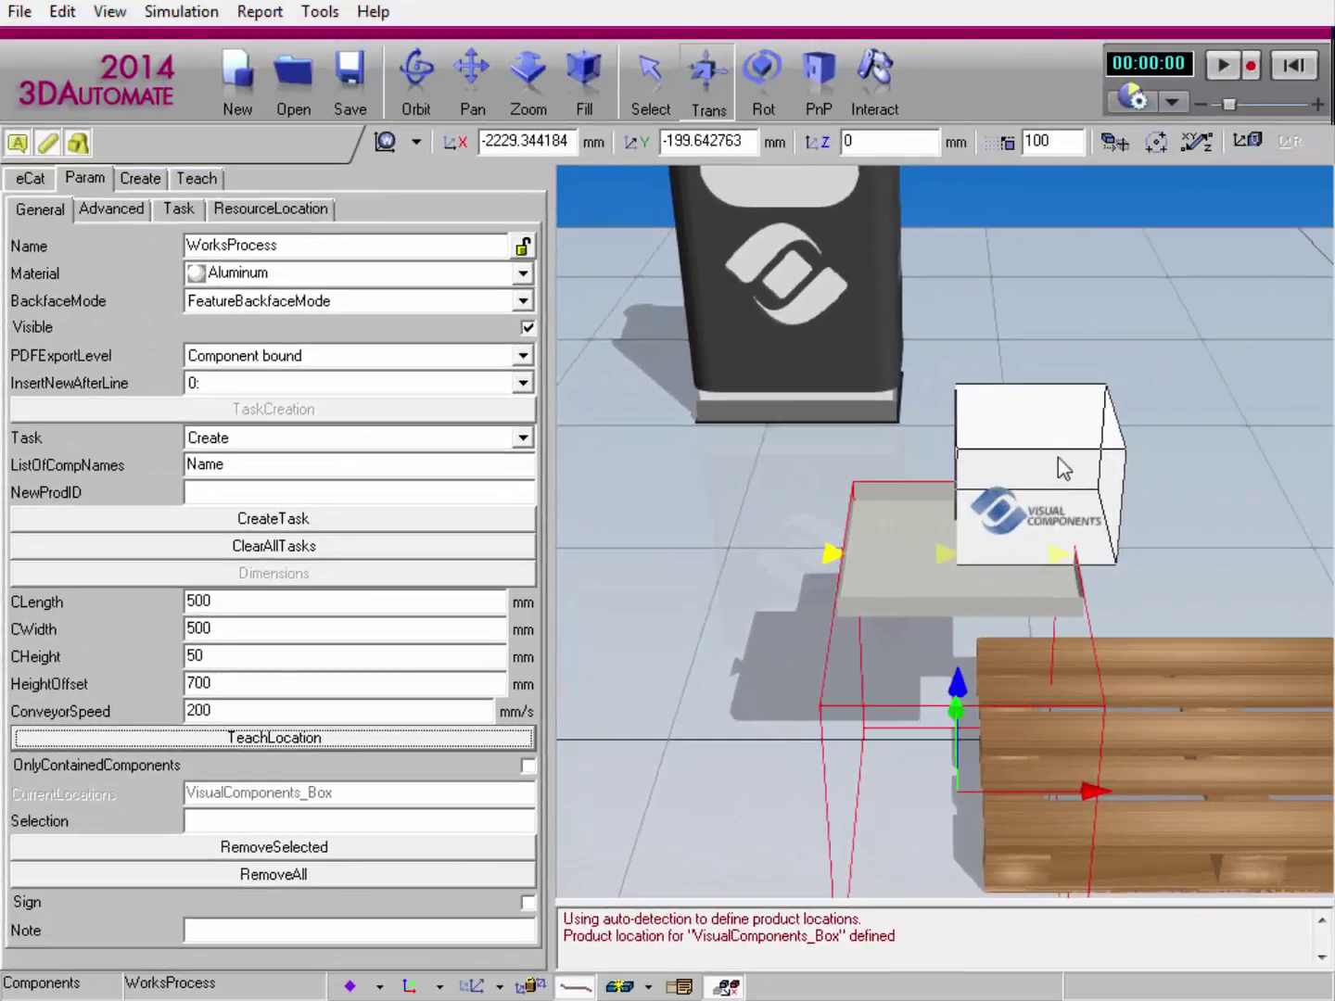
Step: Copy the box's component name and move the box off the Works Process to the floor beside it
click(1057, 457)
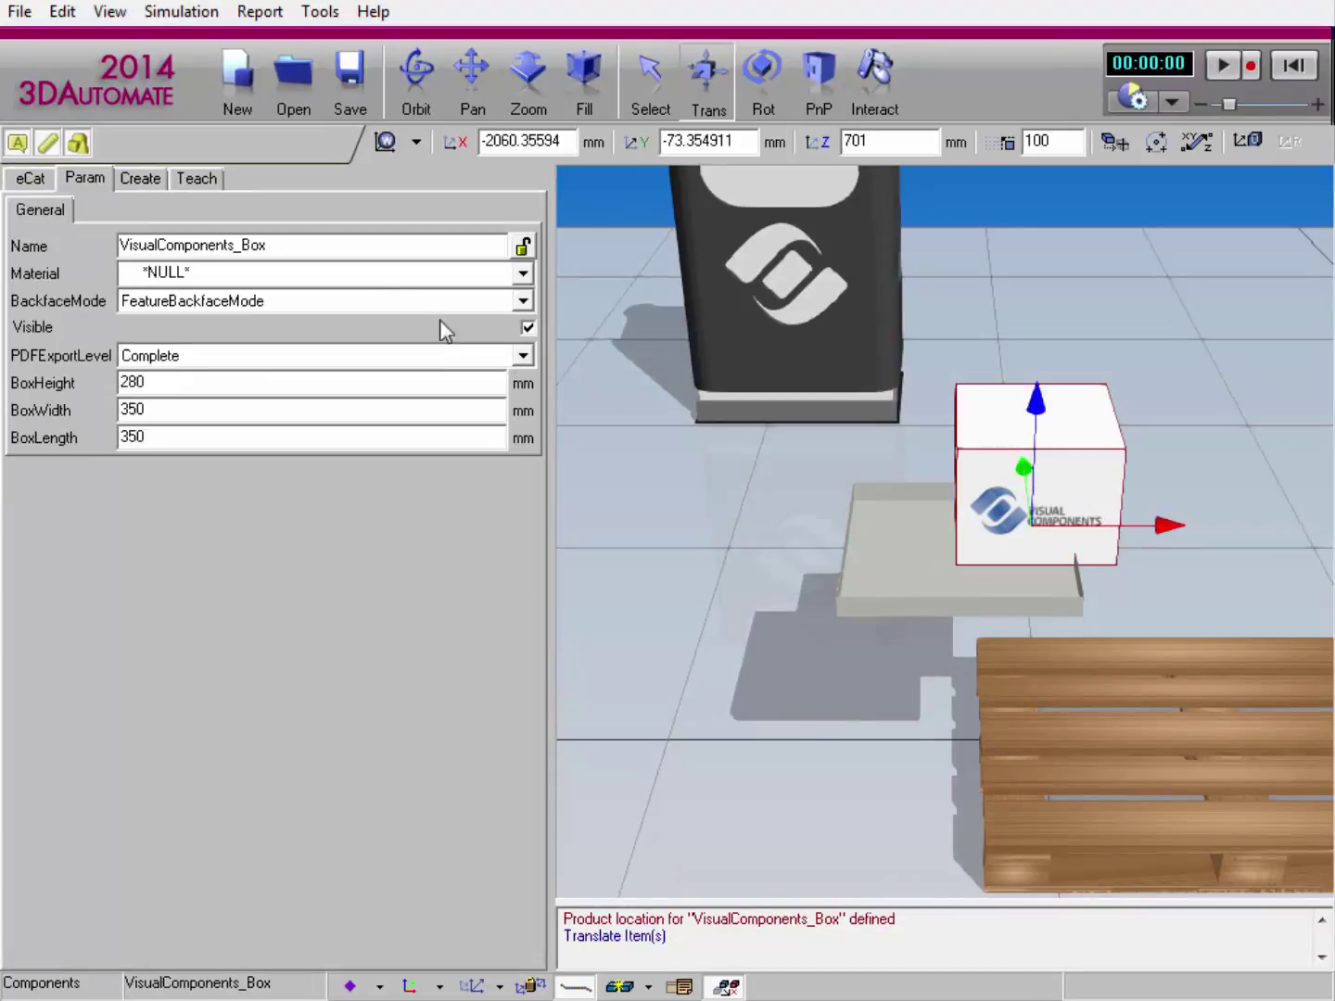
double_click(293, 247)
right_click(294, 248)
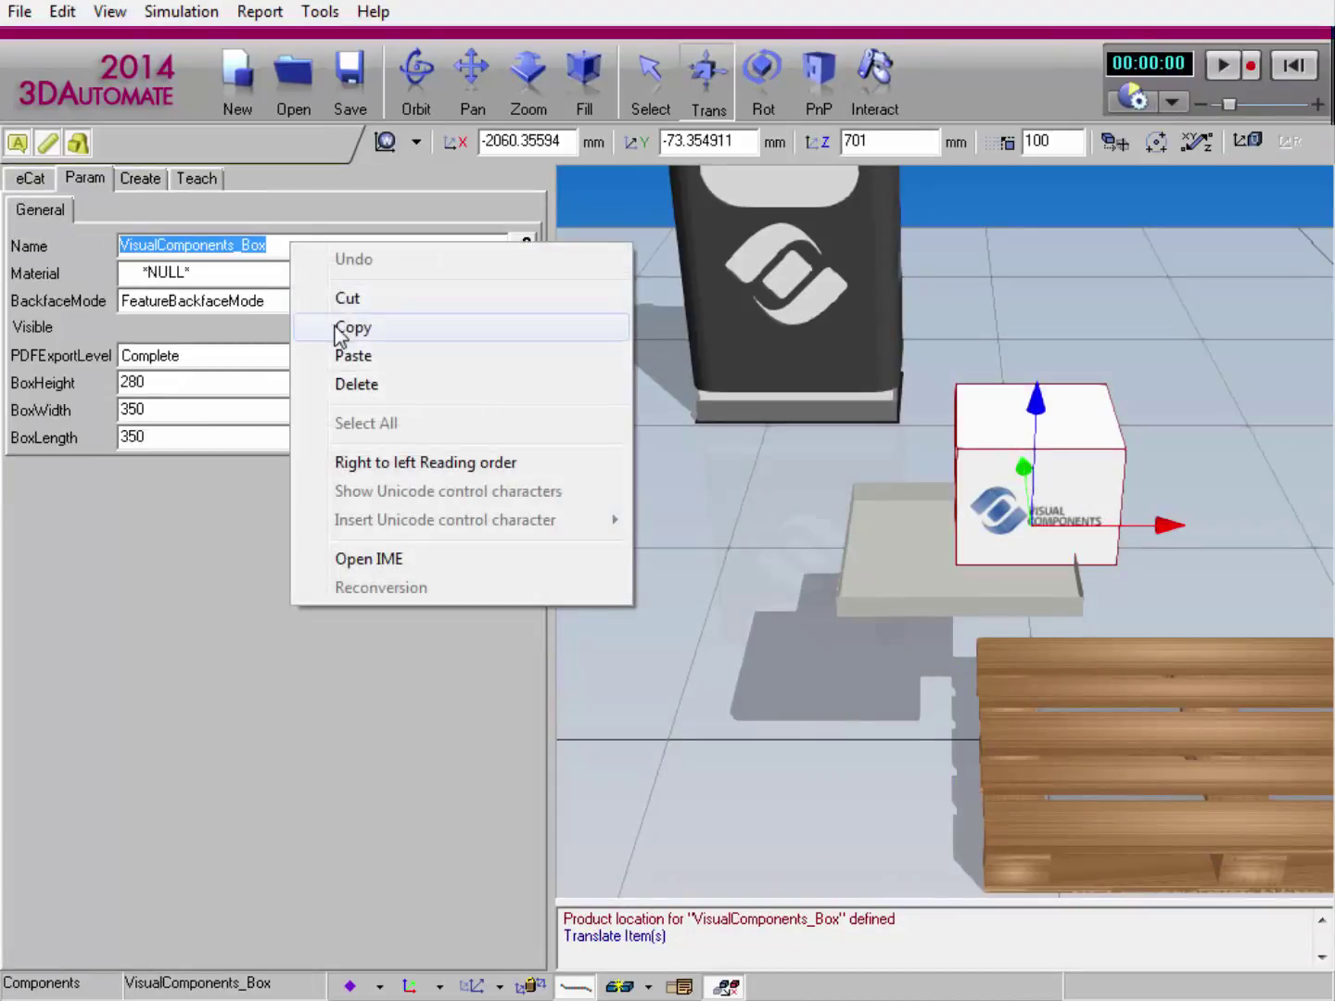
click(343, 331)
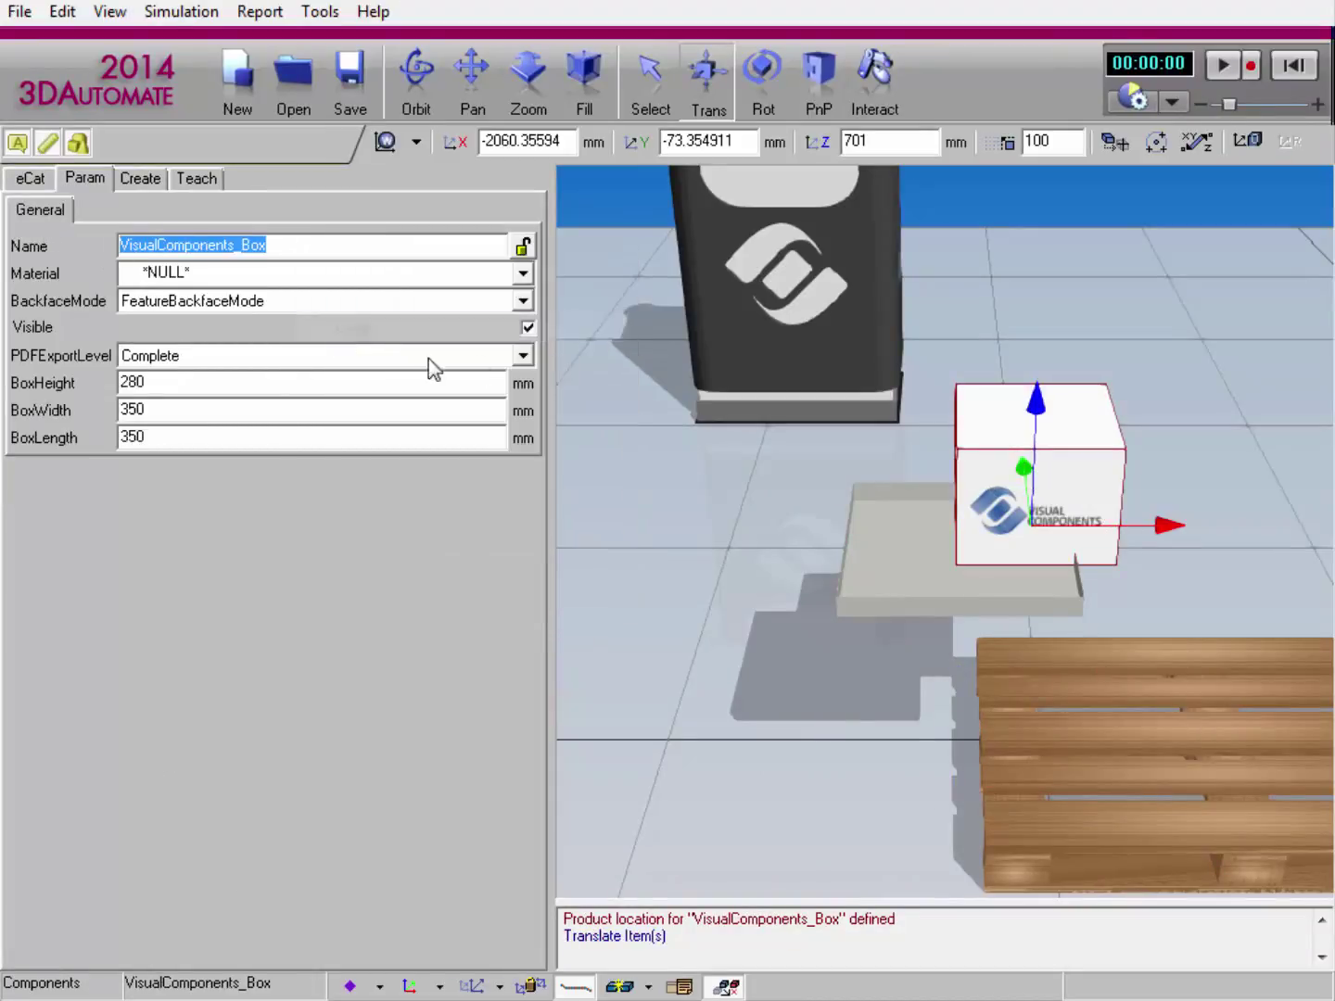
click(821, 142)
drag(1158, 765, 857, 739)
Step: Set the Works Process's ListOfCompNames to the copied name VisualComponents_Box and add a Create task
click(891, 553)
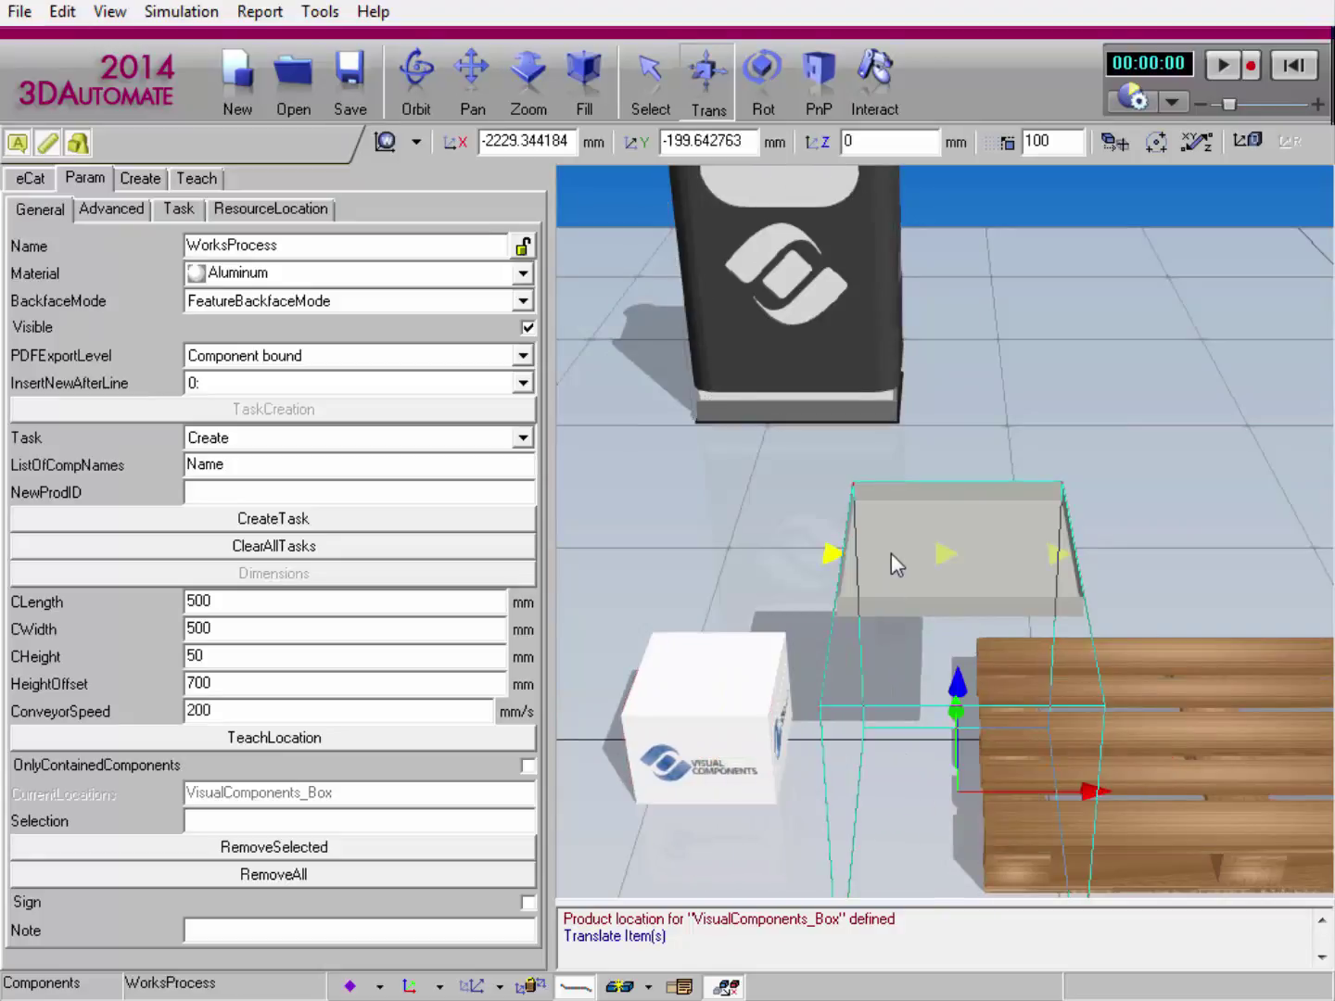
double_click(316, 468)
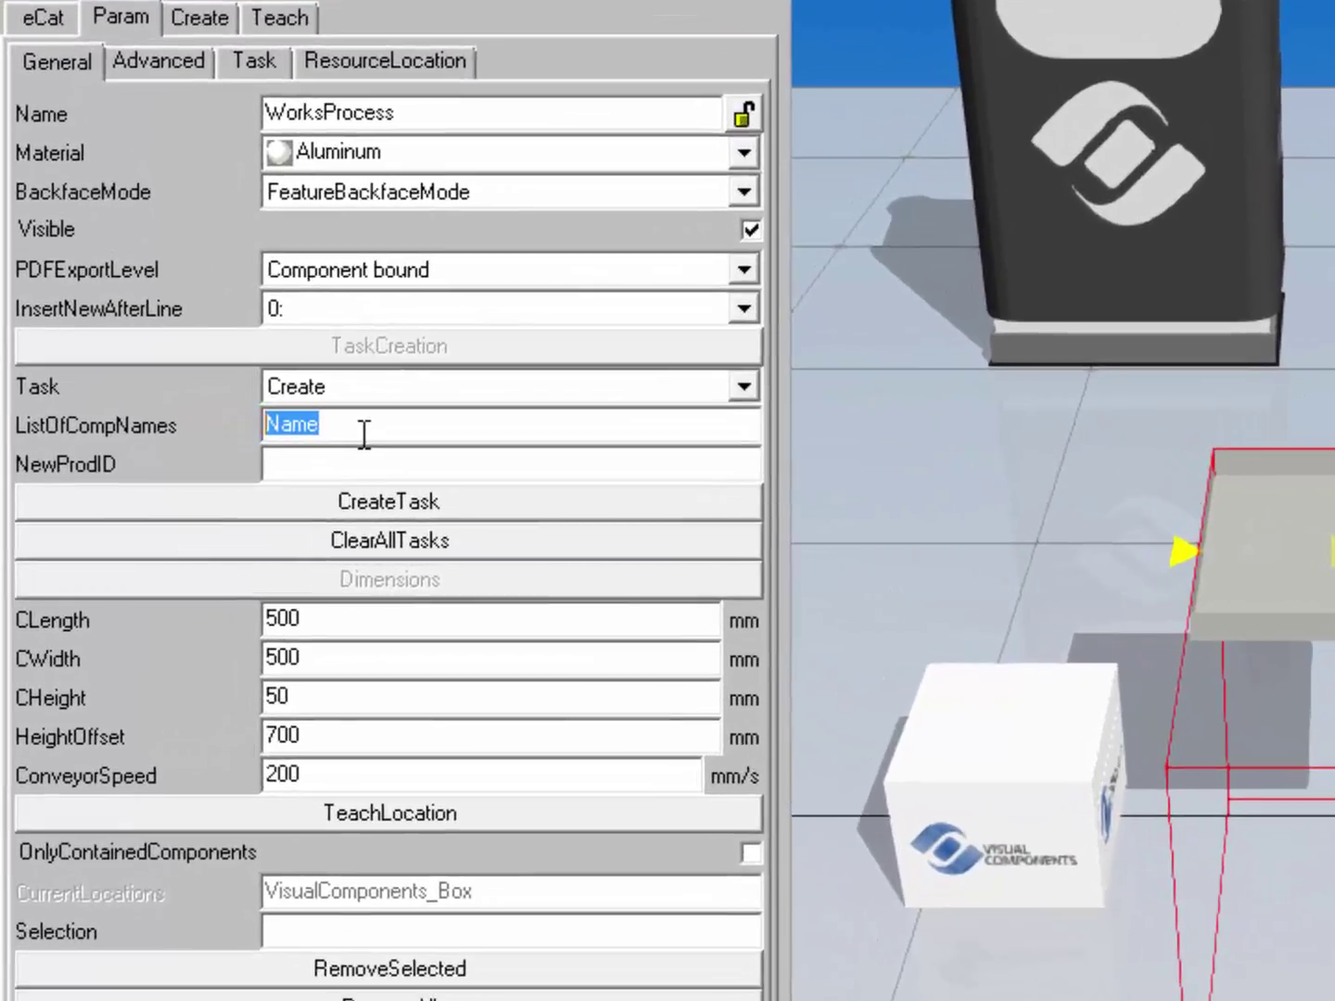
right_click(255, 472)
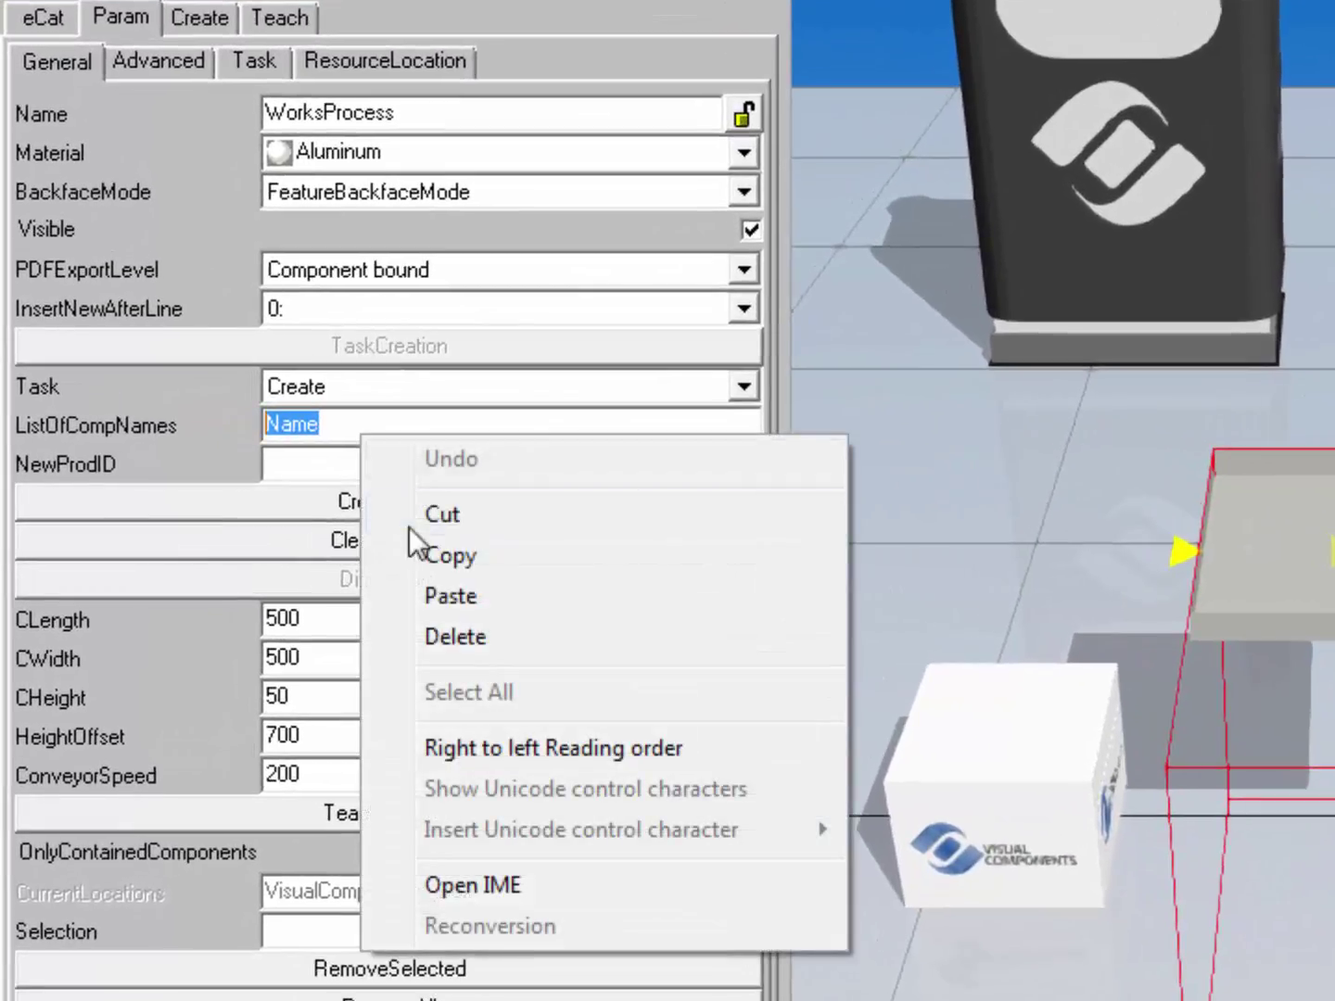
click(411, 584)
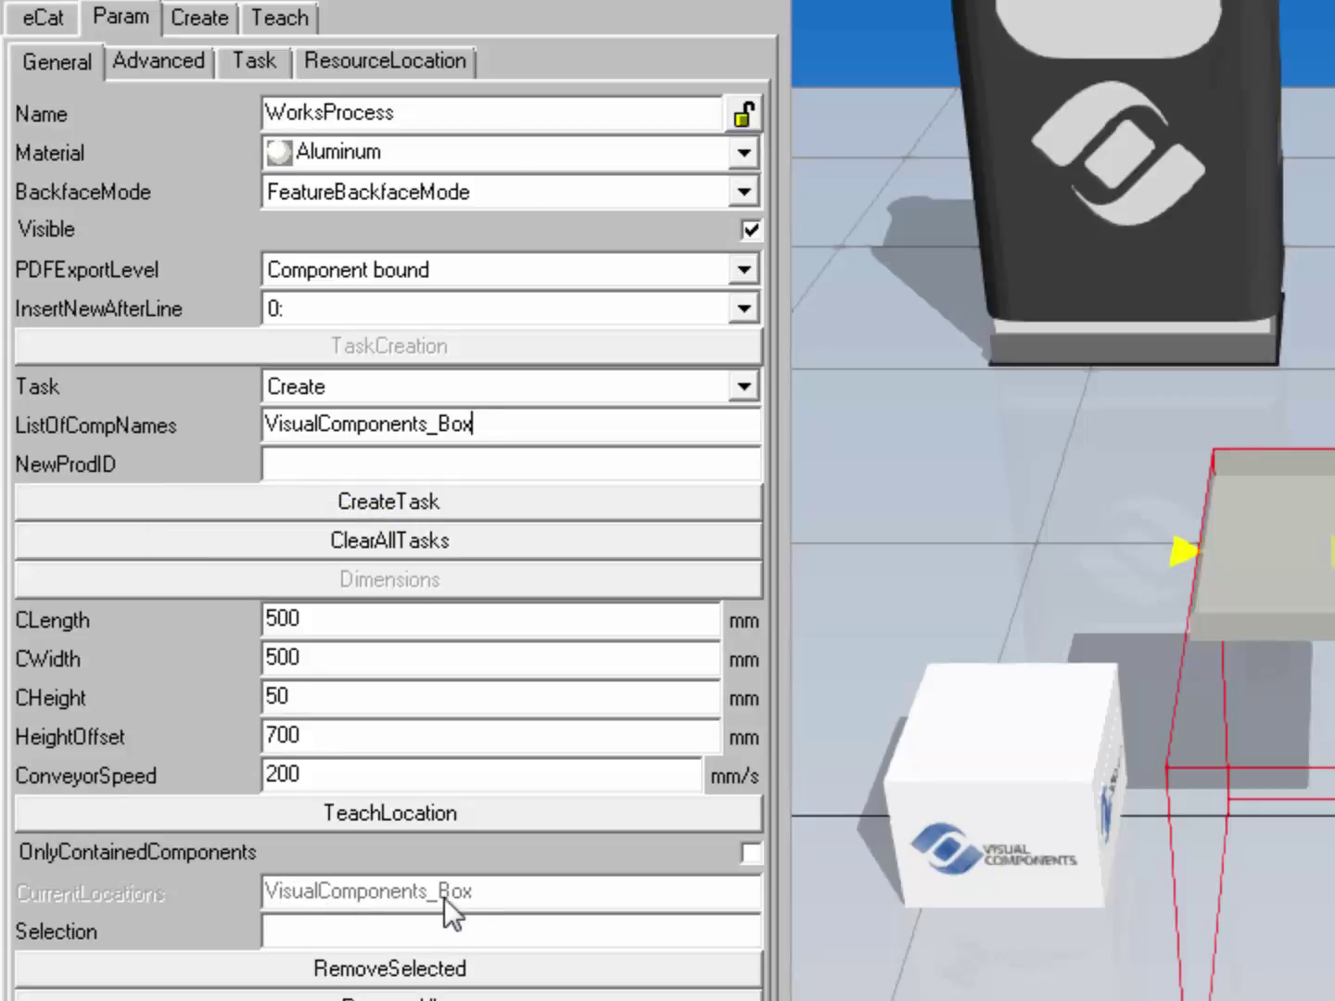
click(450, 506)
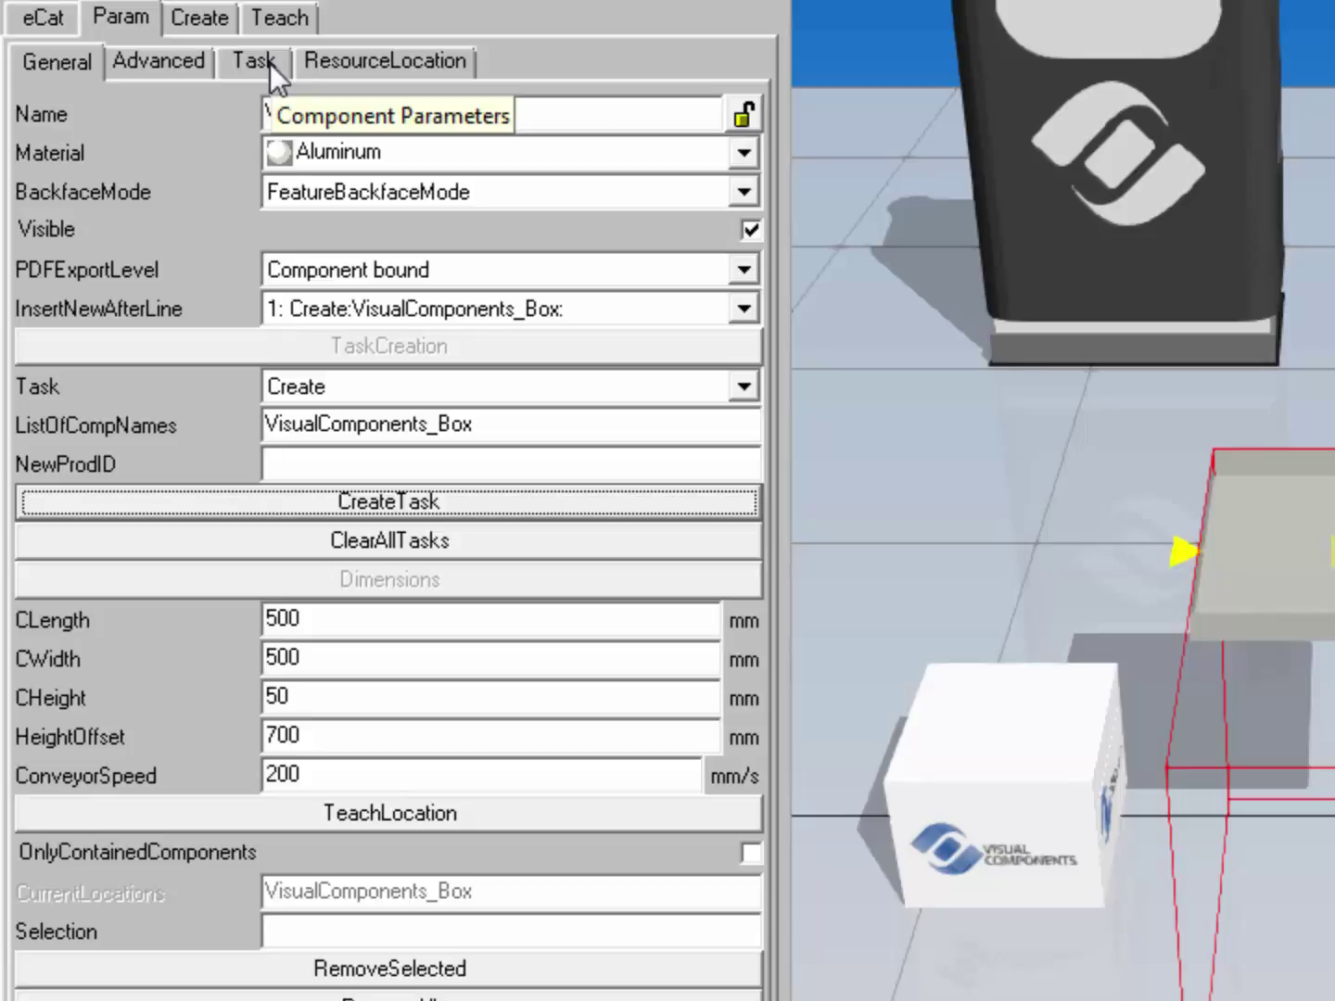
Step: Set the Works Process's RunTaskTimes to 1
click(270, 62)
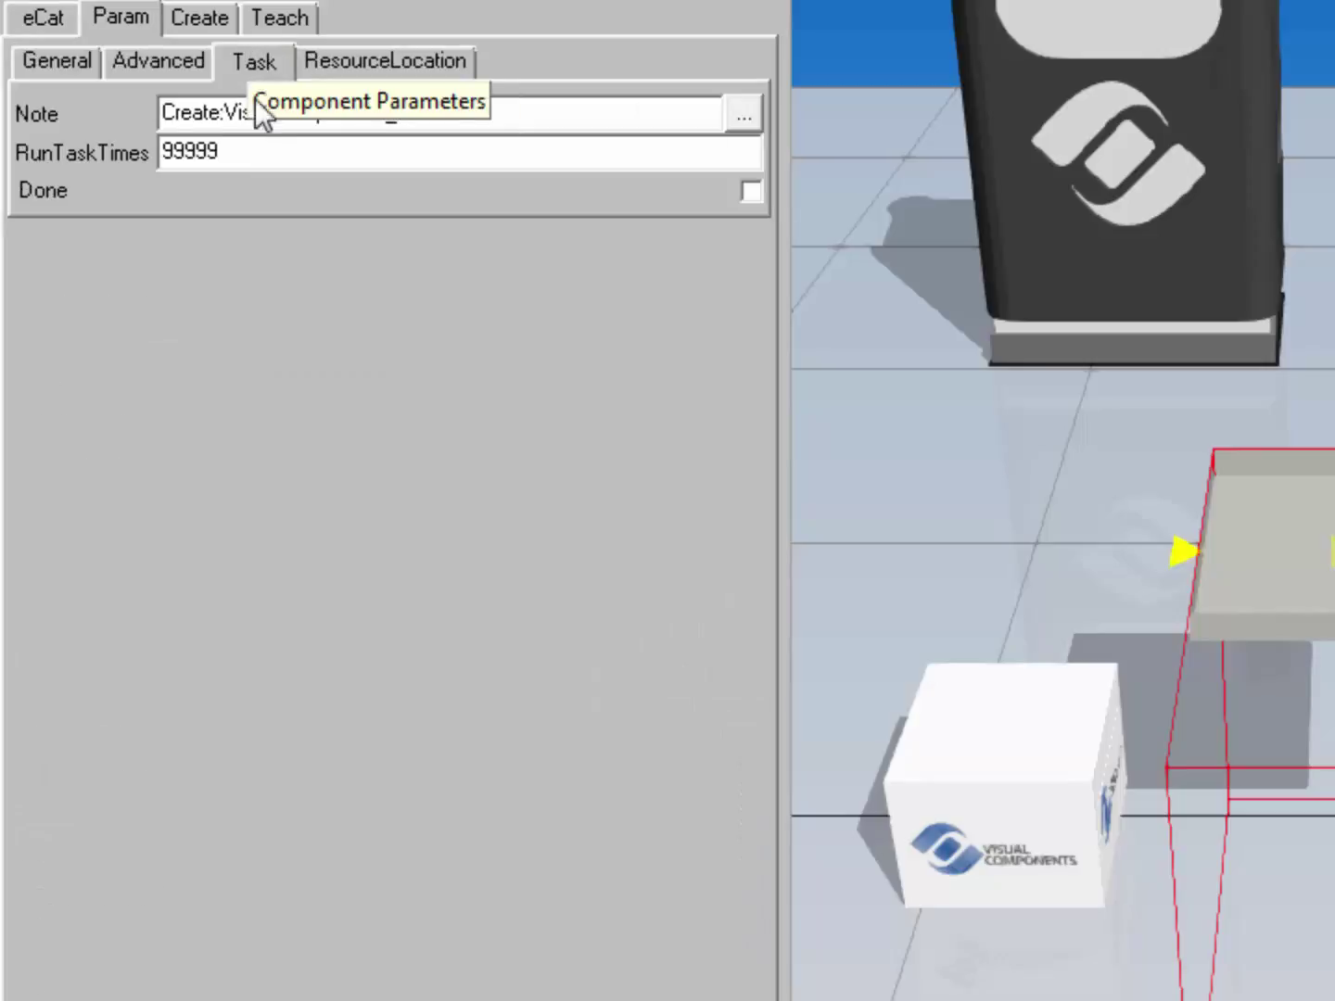
double_click(147, 154)
text(1)
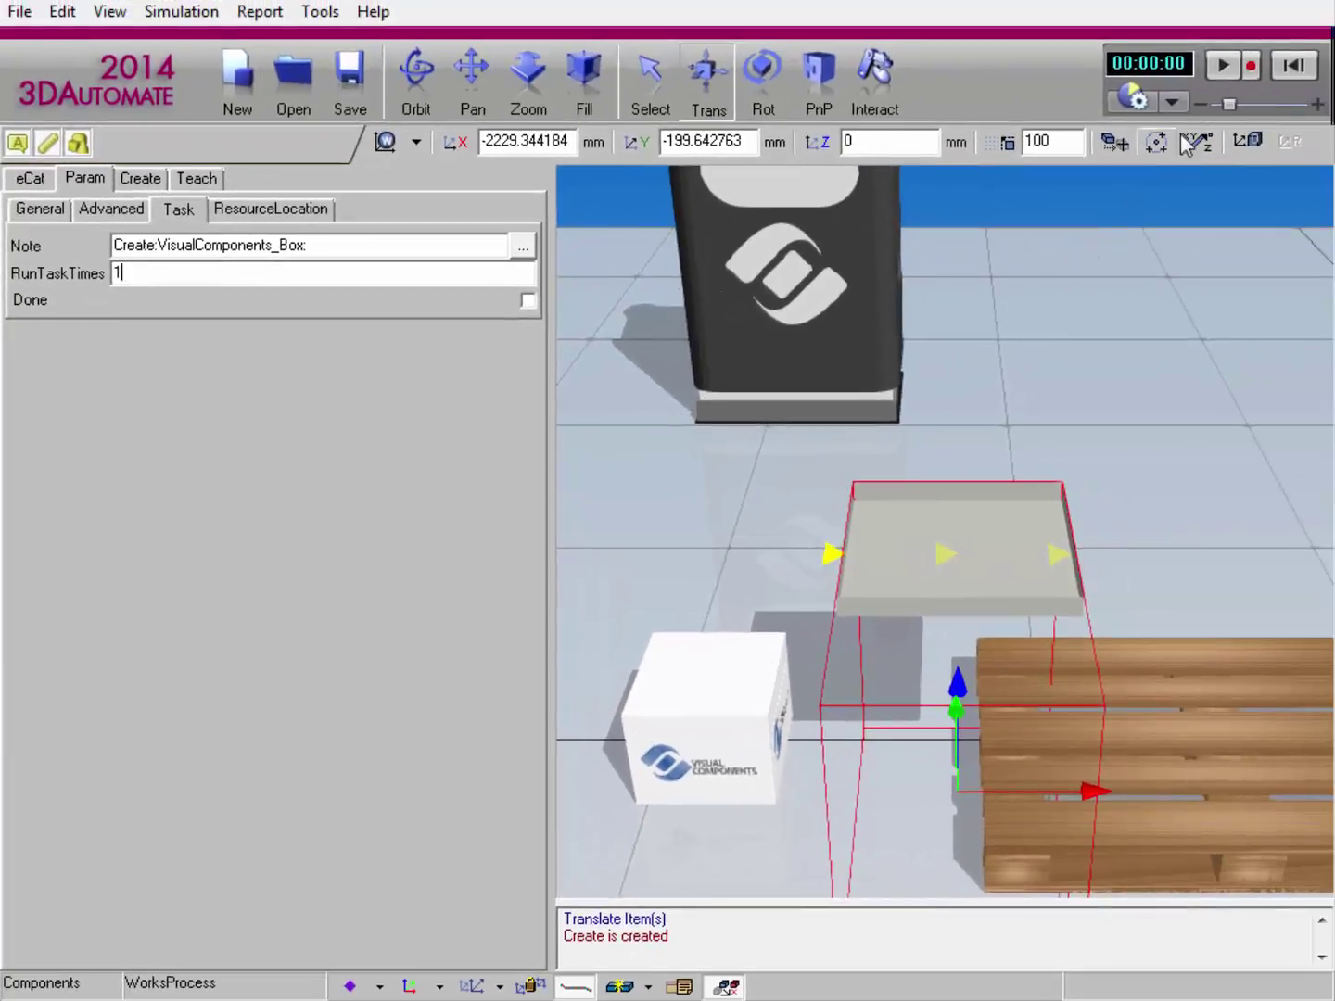
Step: Run the simulation and examine the ProdID of the box created on the Works Process
click(1222, 64)
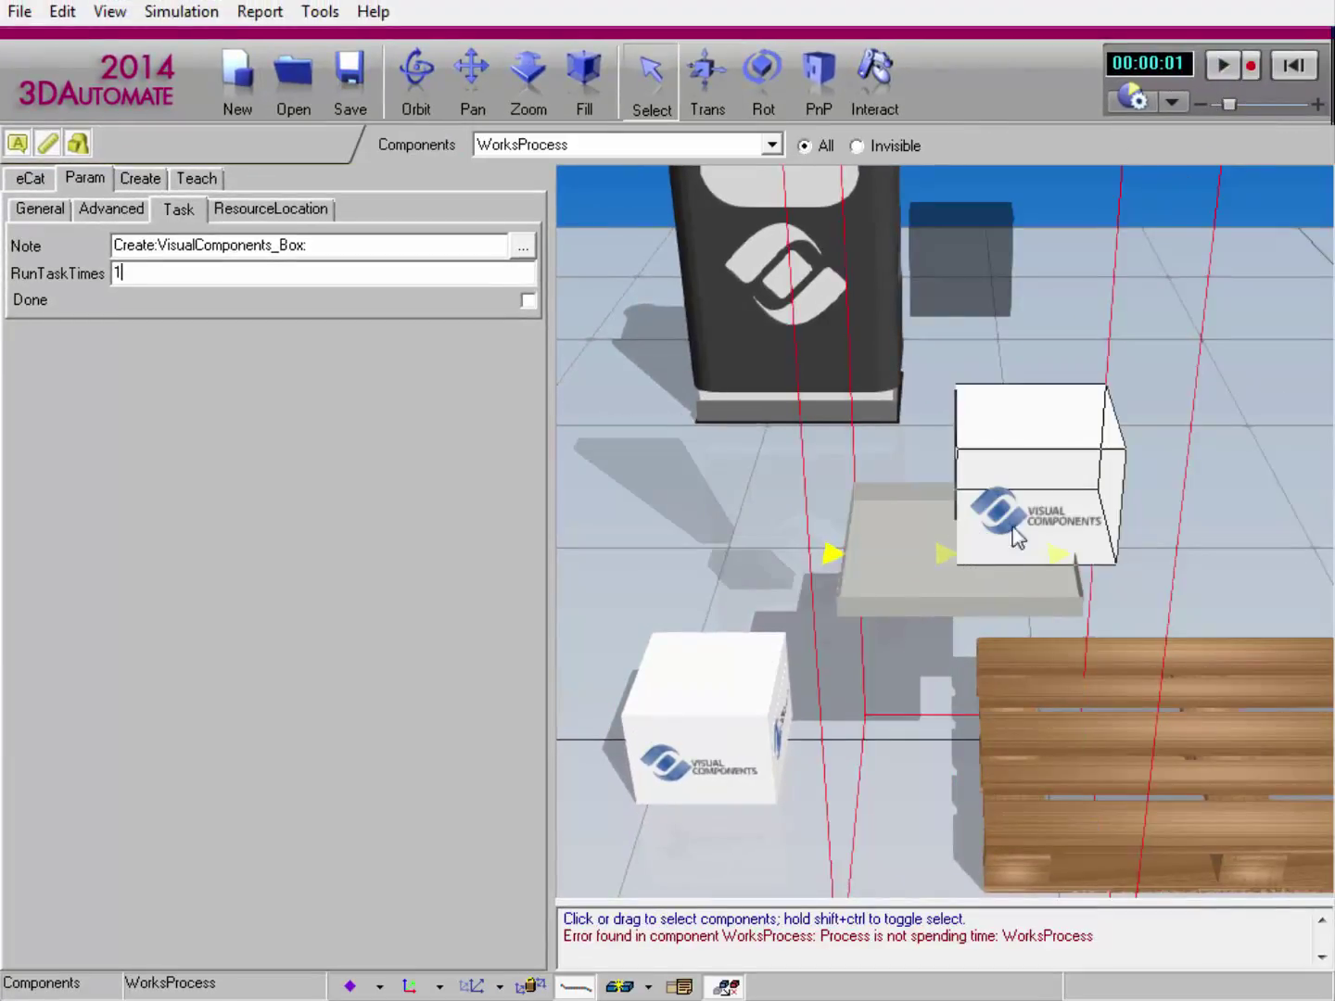
click(1069, 440)
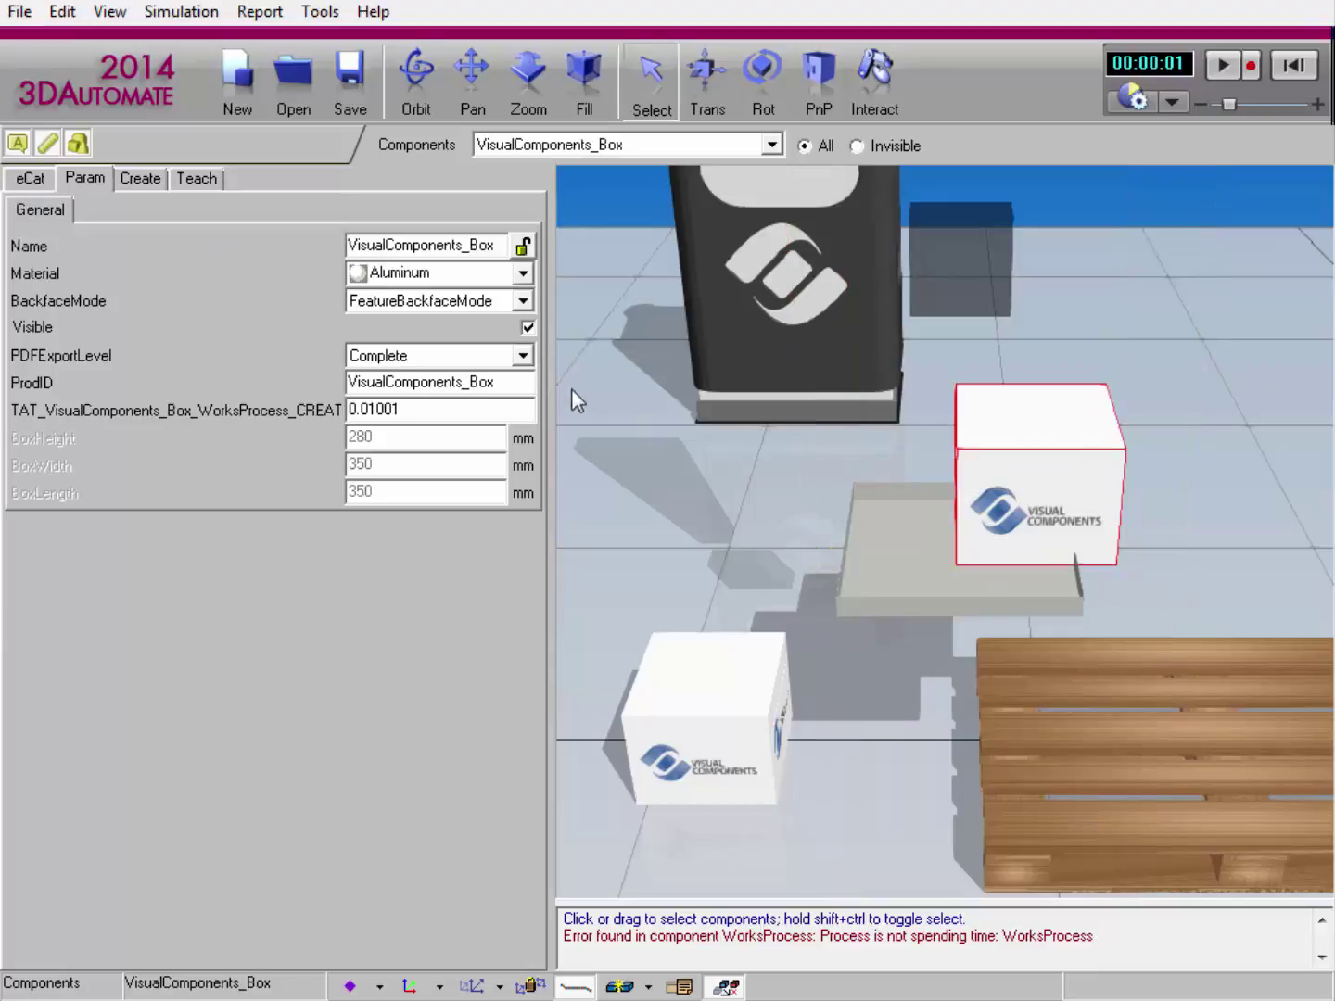
drag(522, 382, 311, 387)
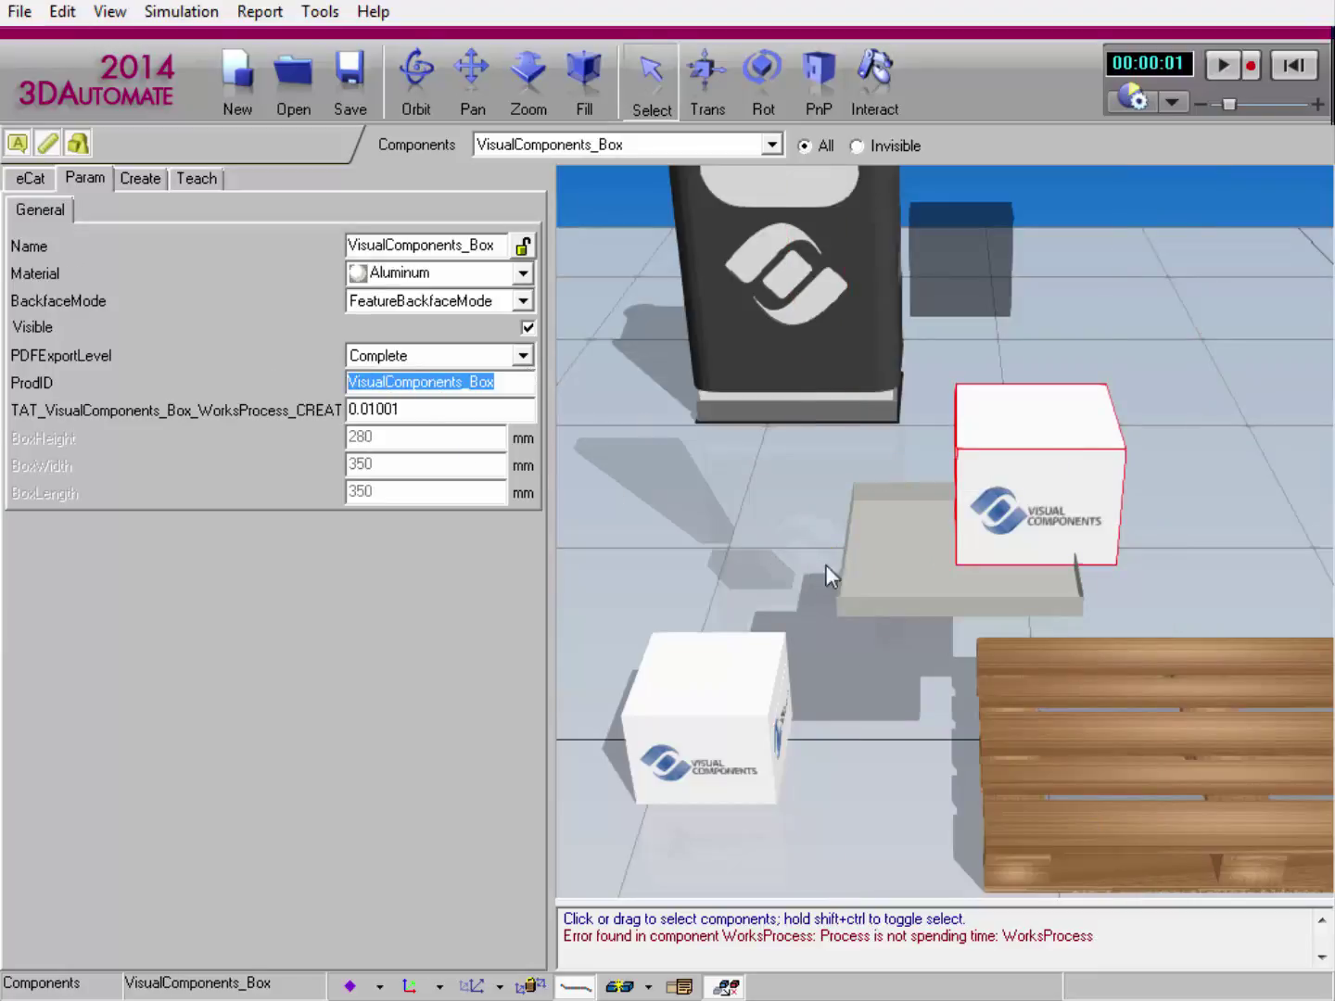
Step: Reset the simulation and clear all tasks of the Works Process
click(876, 571)
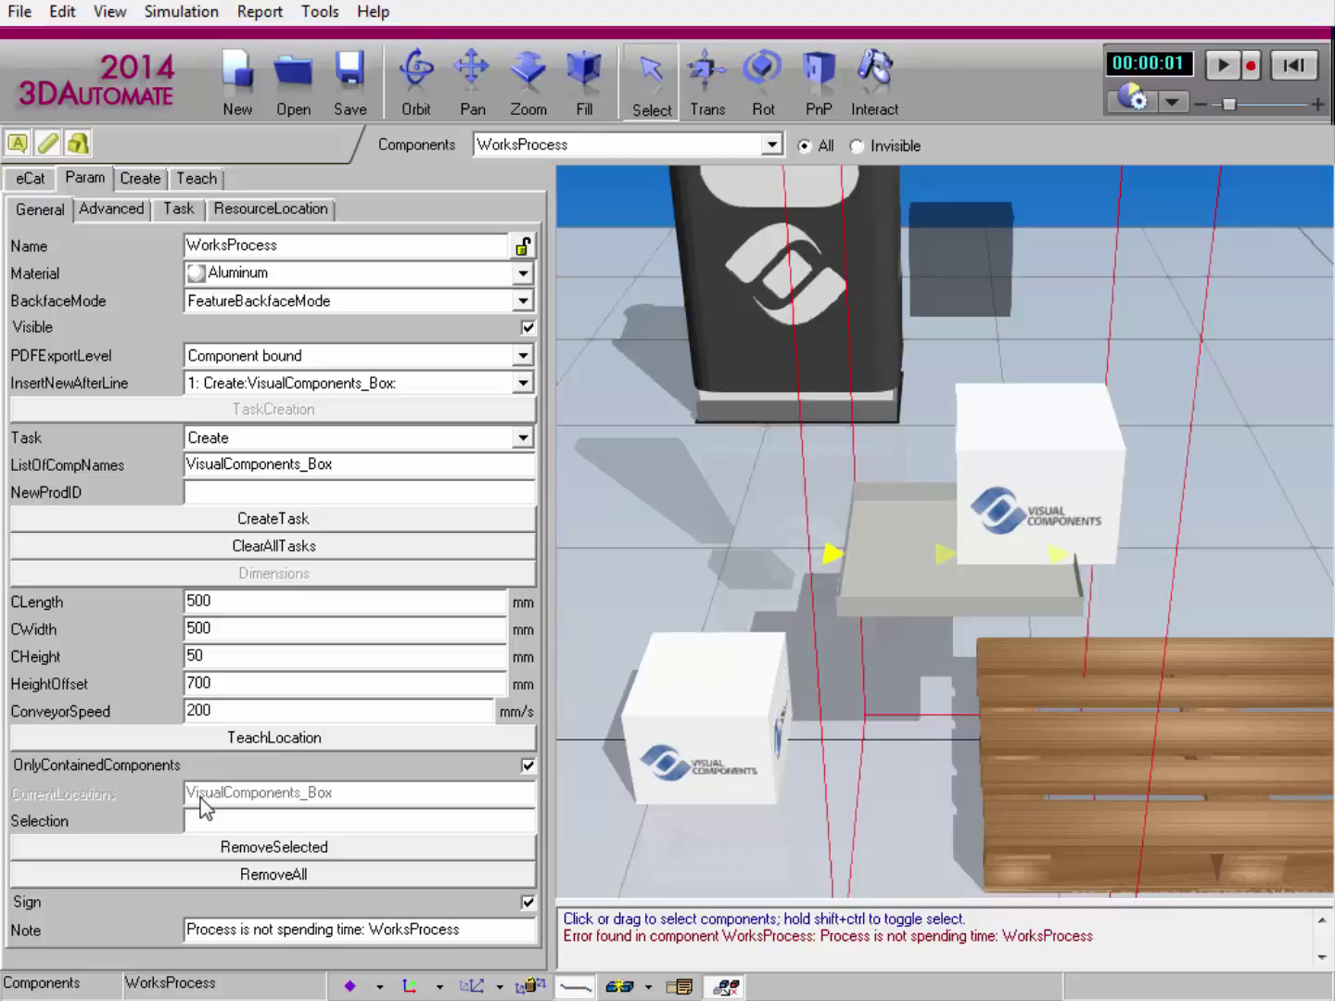
click(1295, 72)
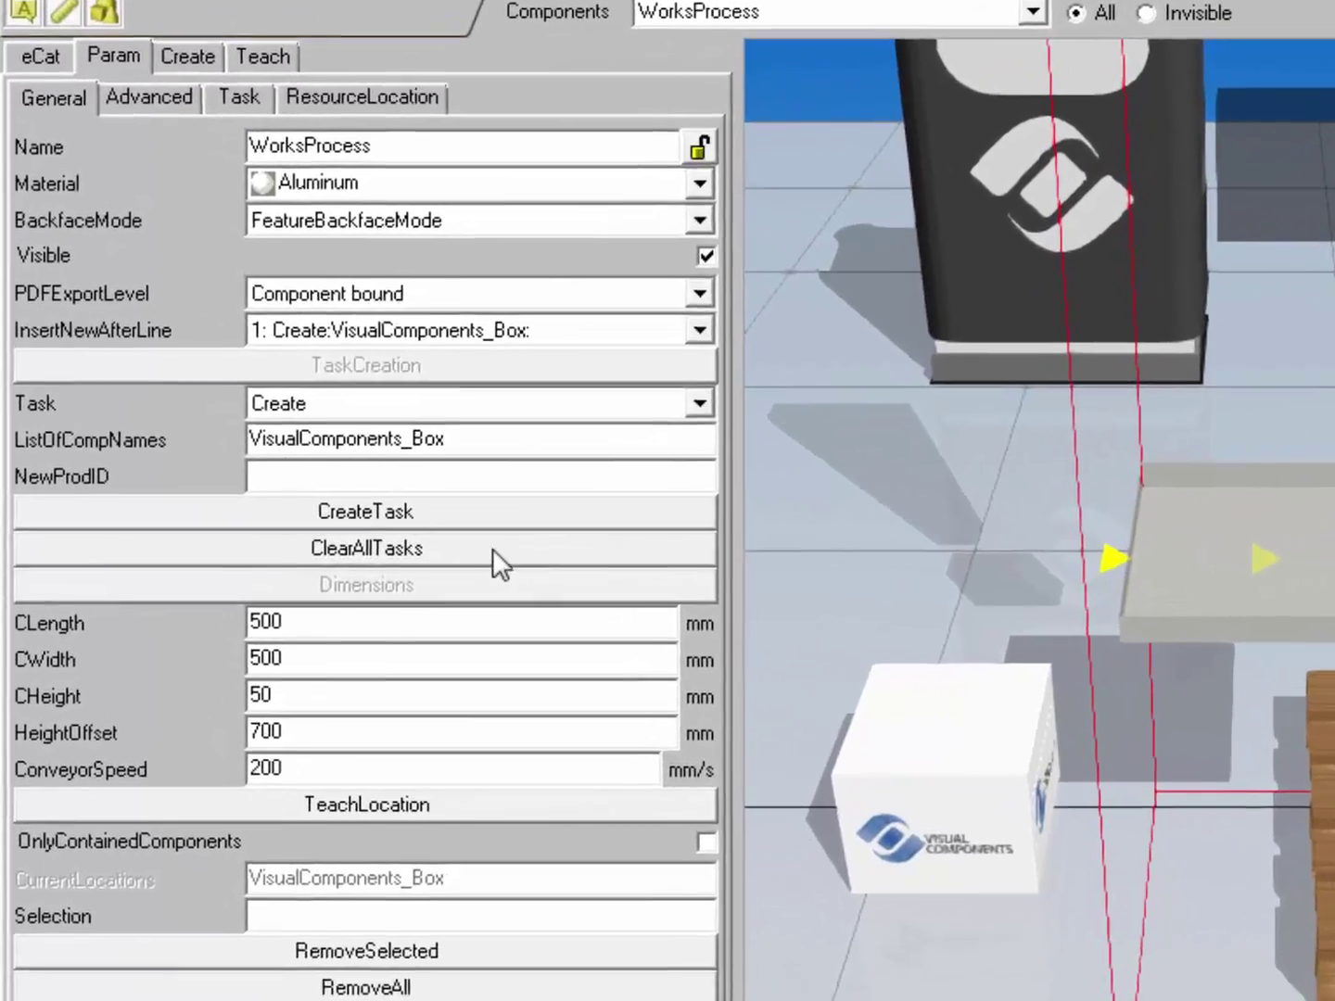
click(364, 547)
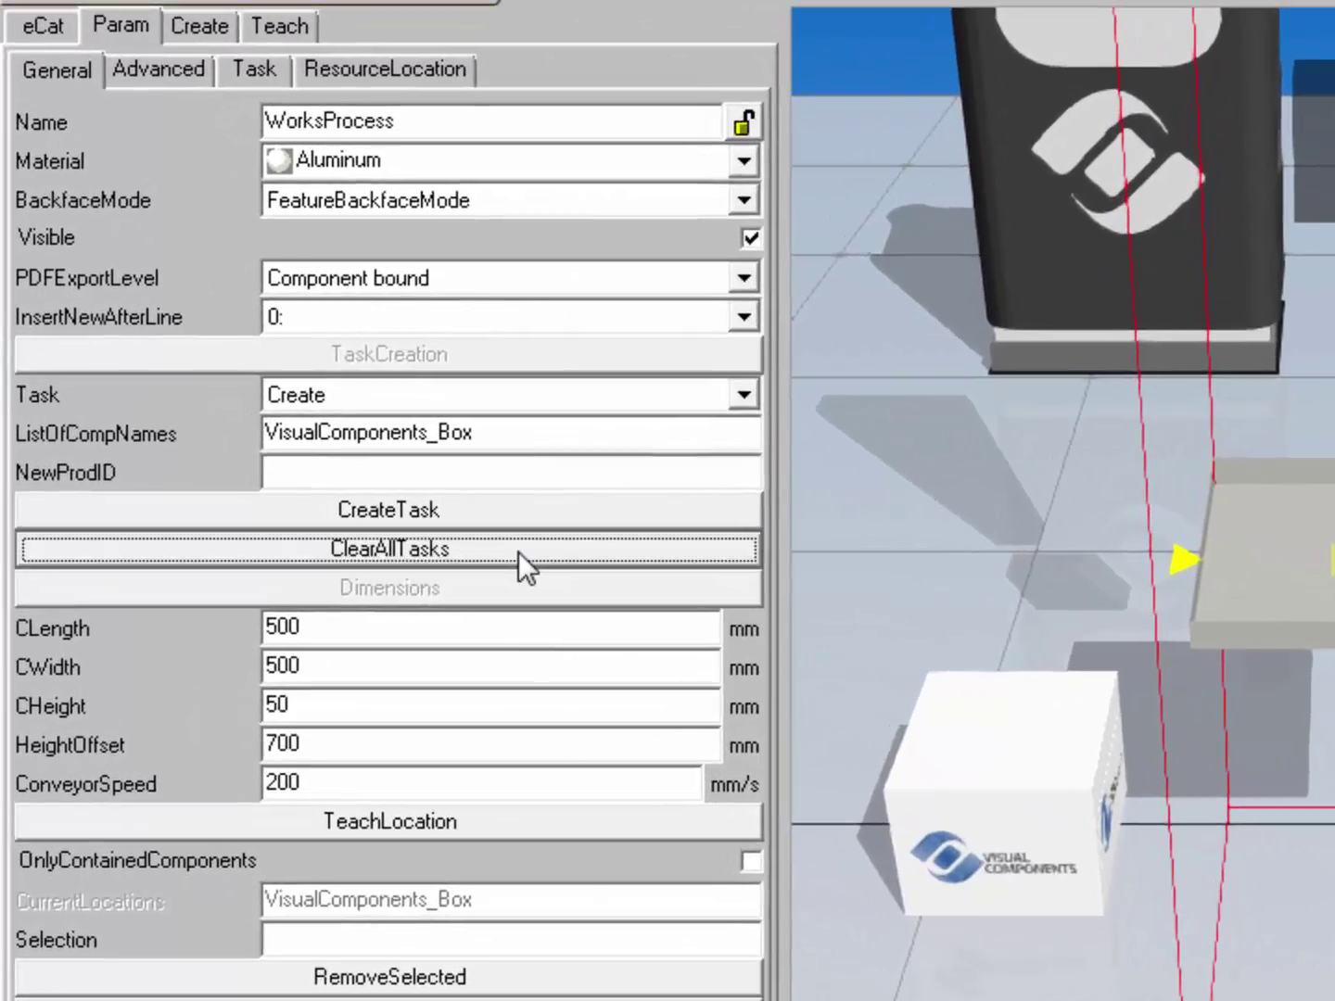
Step: Set the Works Process's NewProdID to AAA and add a Create task for VisualComponents_Box
click(421, 473)
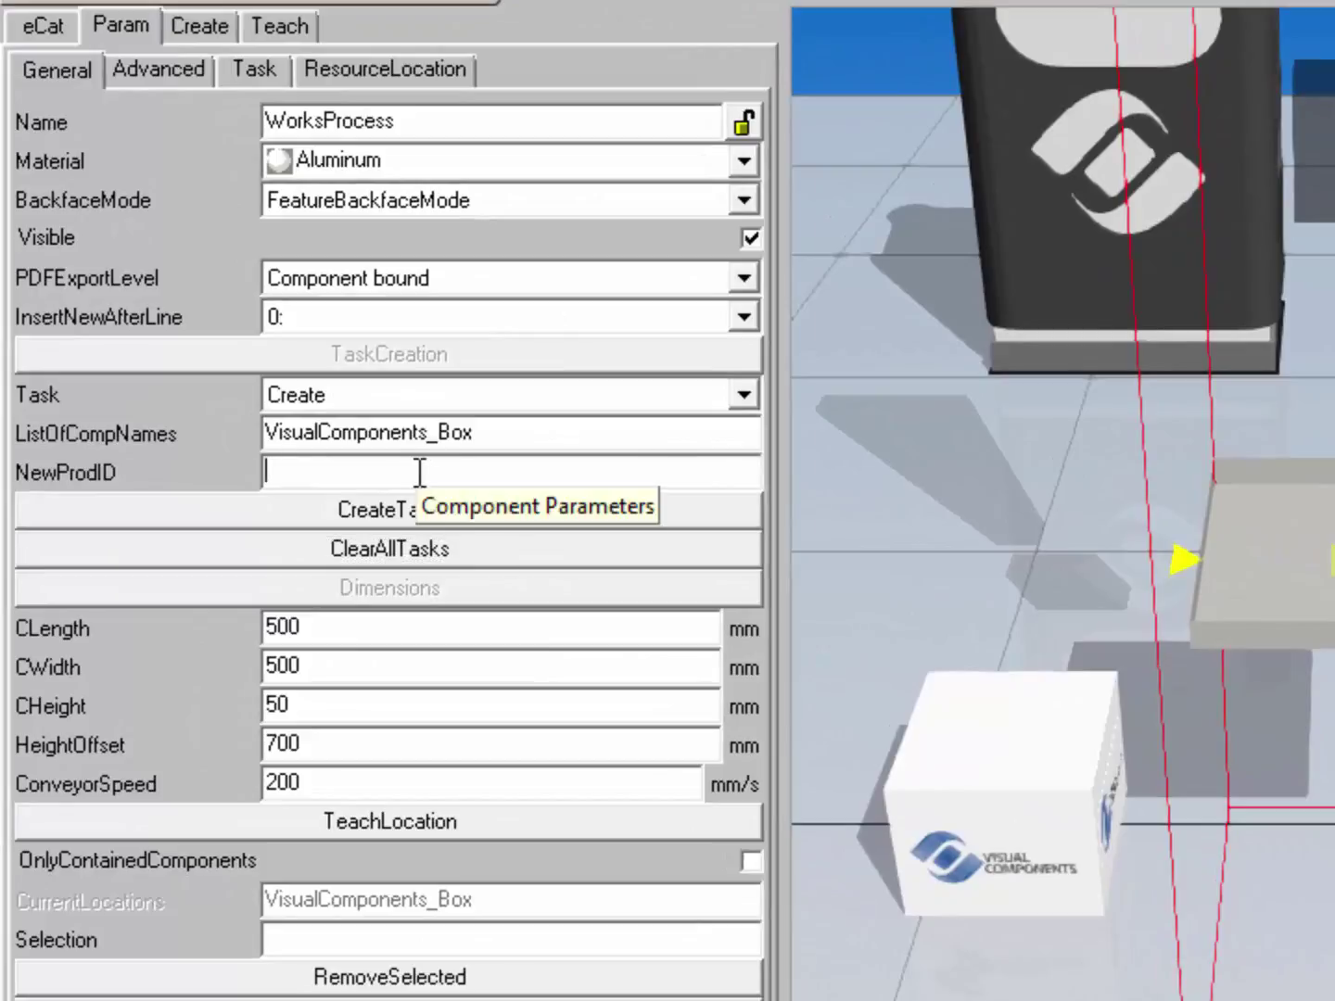
text(AAA)
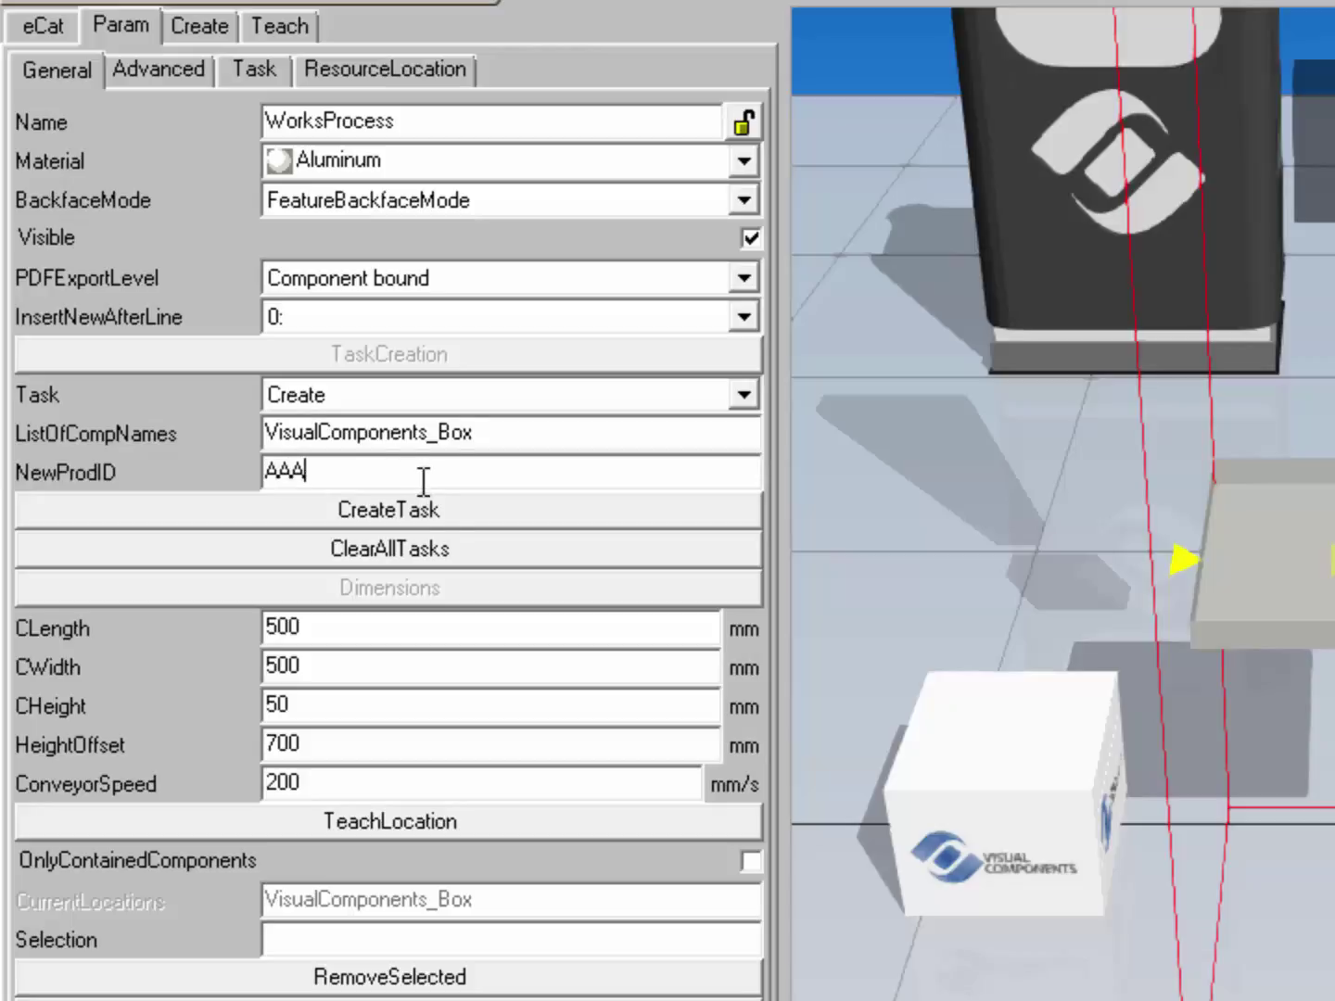
click(437, 502)
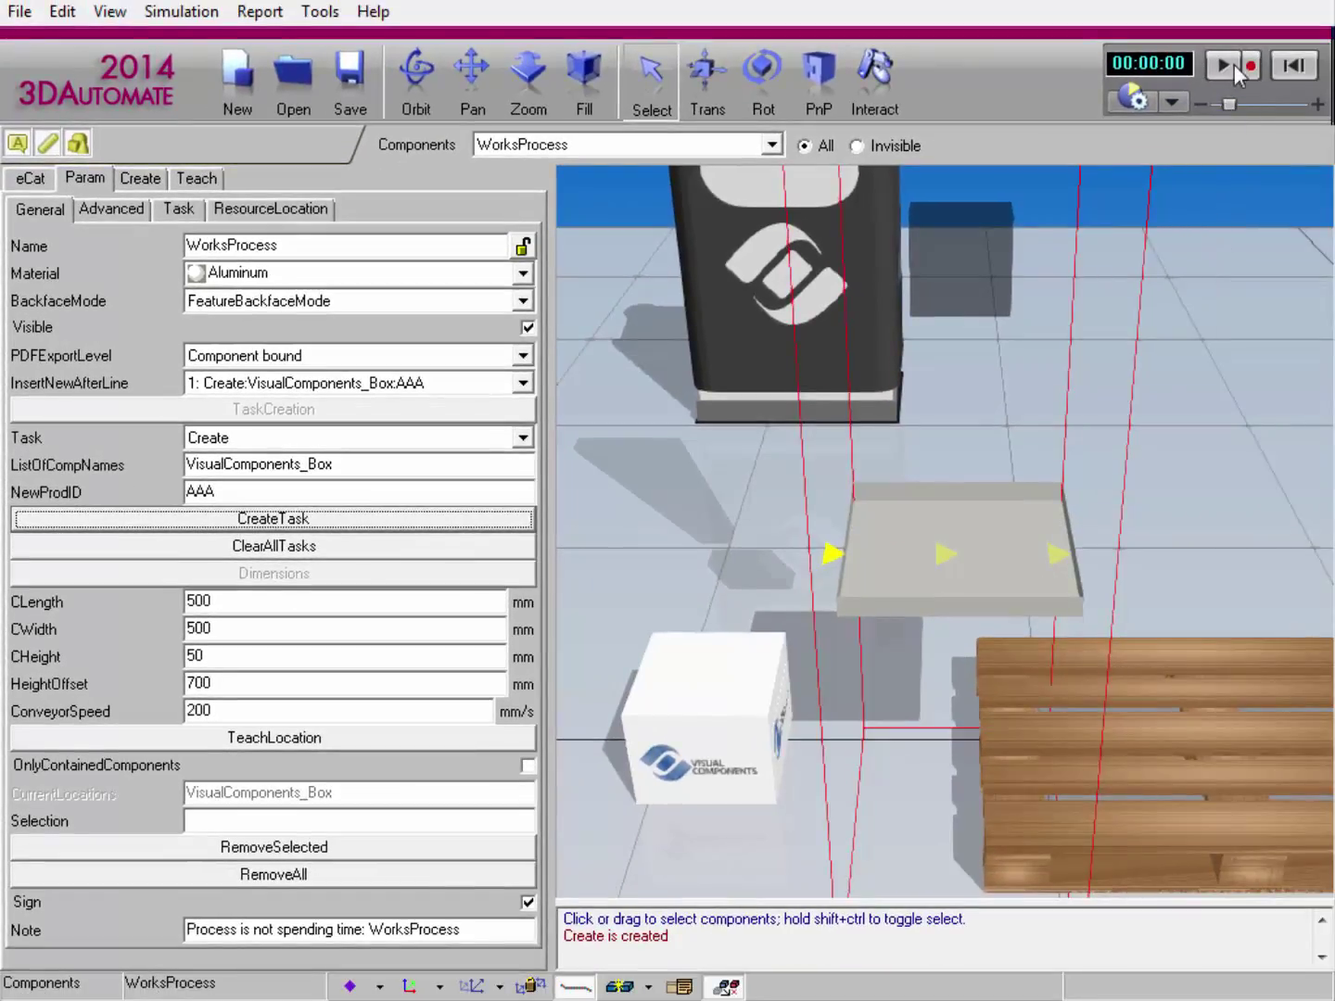
Step: Run the simulation and examine the ProdID of the box made by the AAA Create task
click(1230, 62)
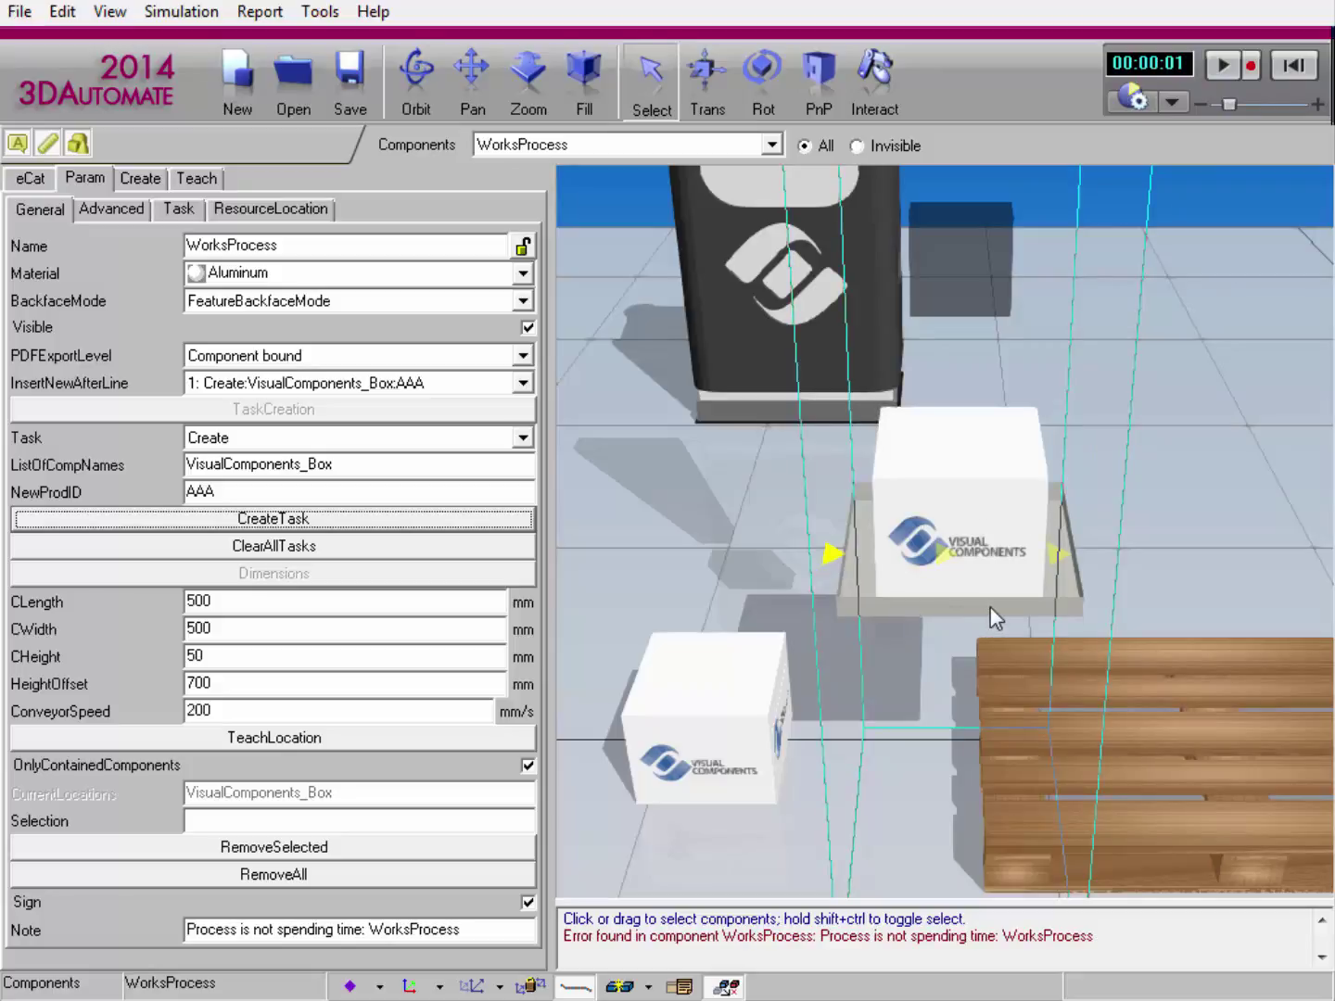
click(998, 543)
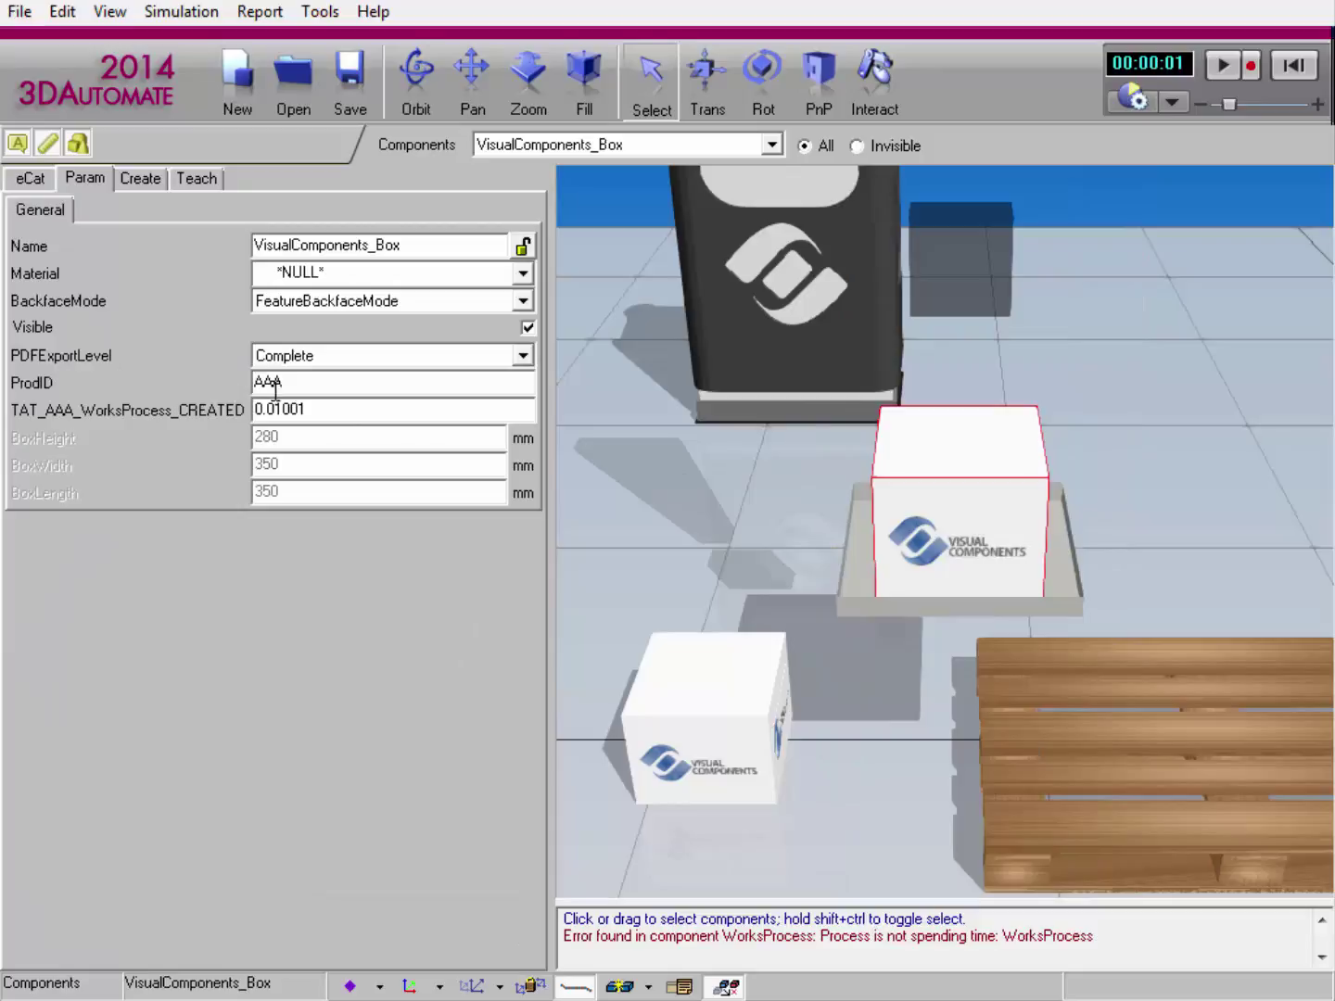
Step: Move the created box along X to about -2467 mm and rotate it about Z to about 38 degrees
click(713, 85)
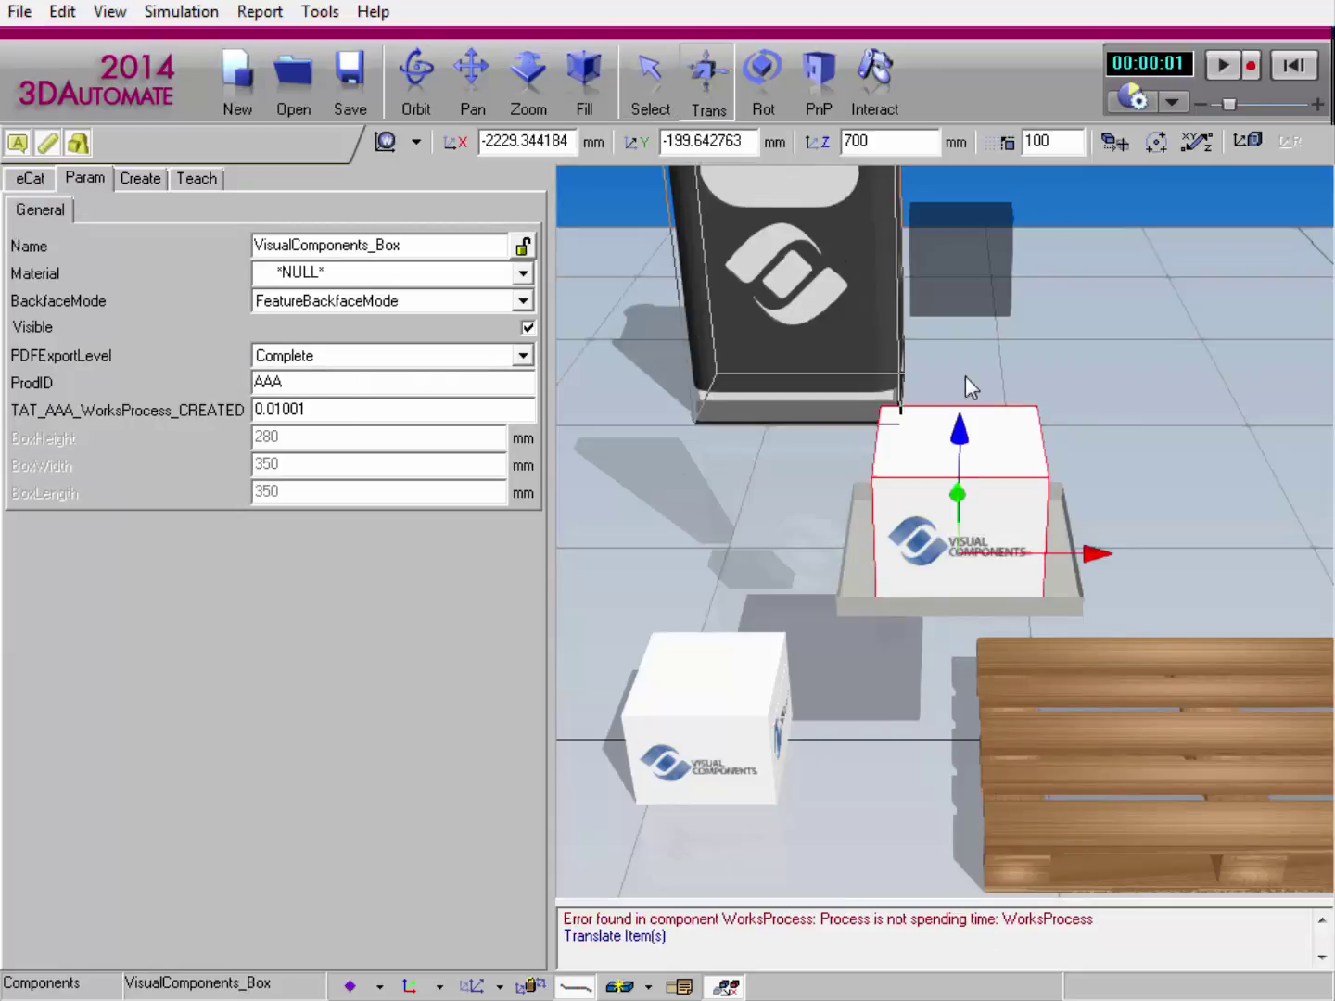
drag(1097, 554, 981, 555)
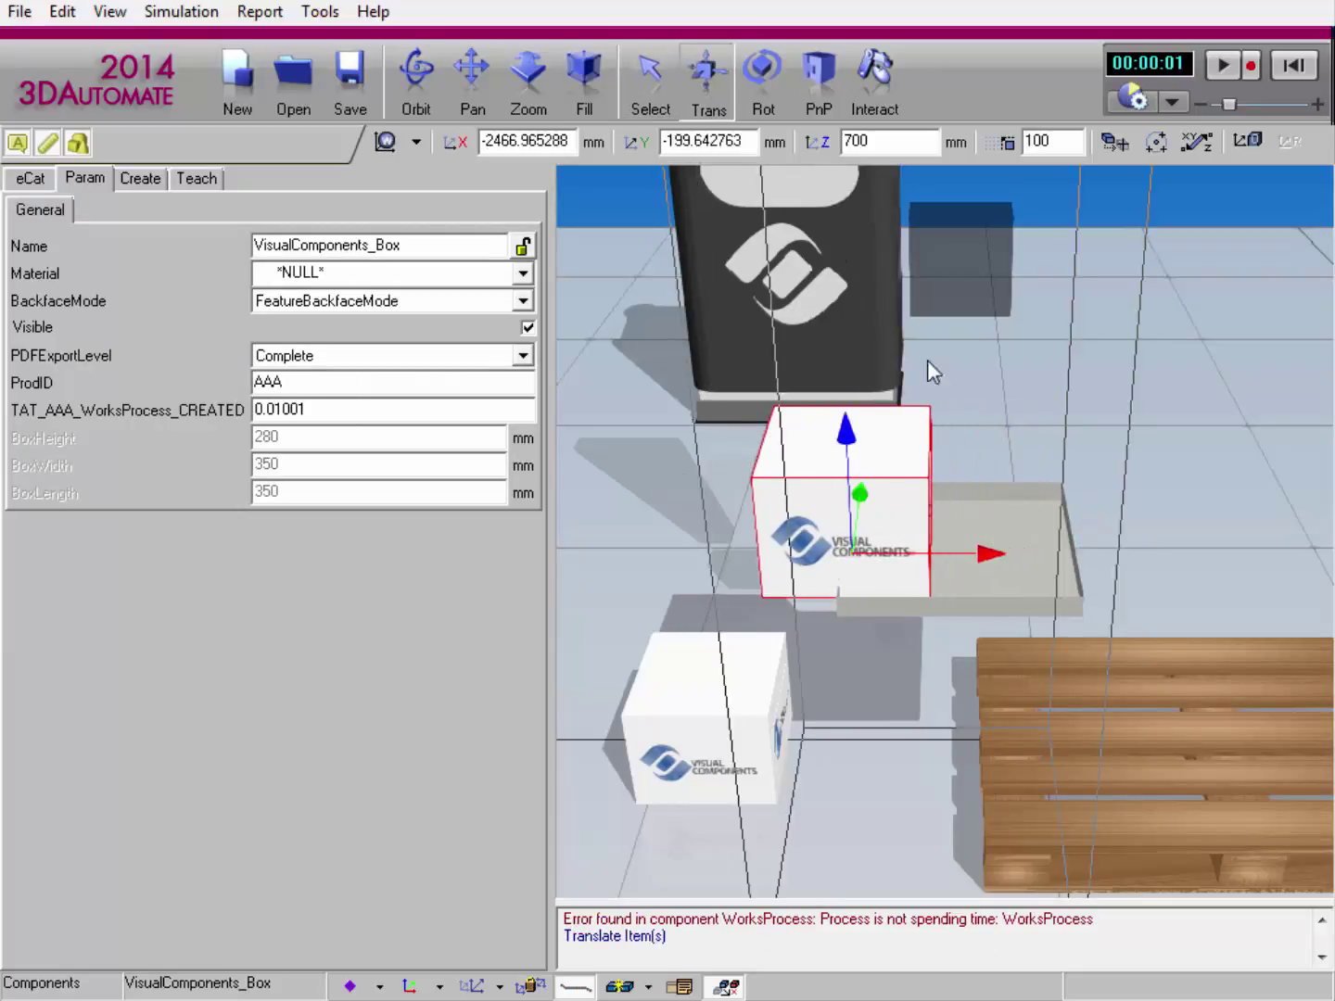
click(764, 84)
drag(747, 580, 751, 625)
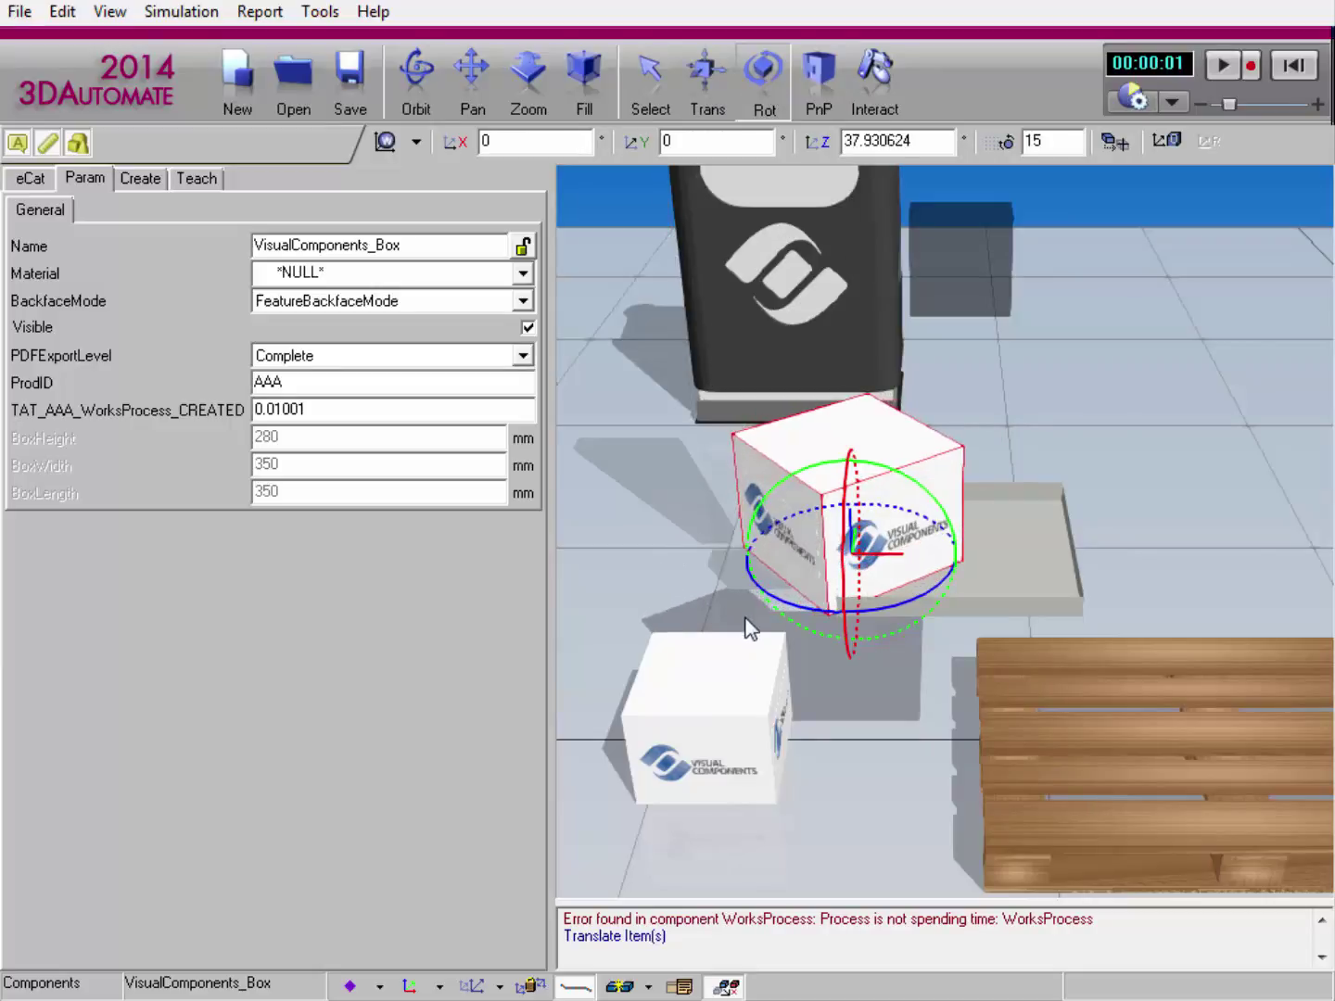
Step: Disable OnlyContainedComponents on the Works Process and teach the location of the shifted, rotated box
click(1014, 584)
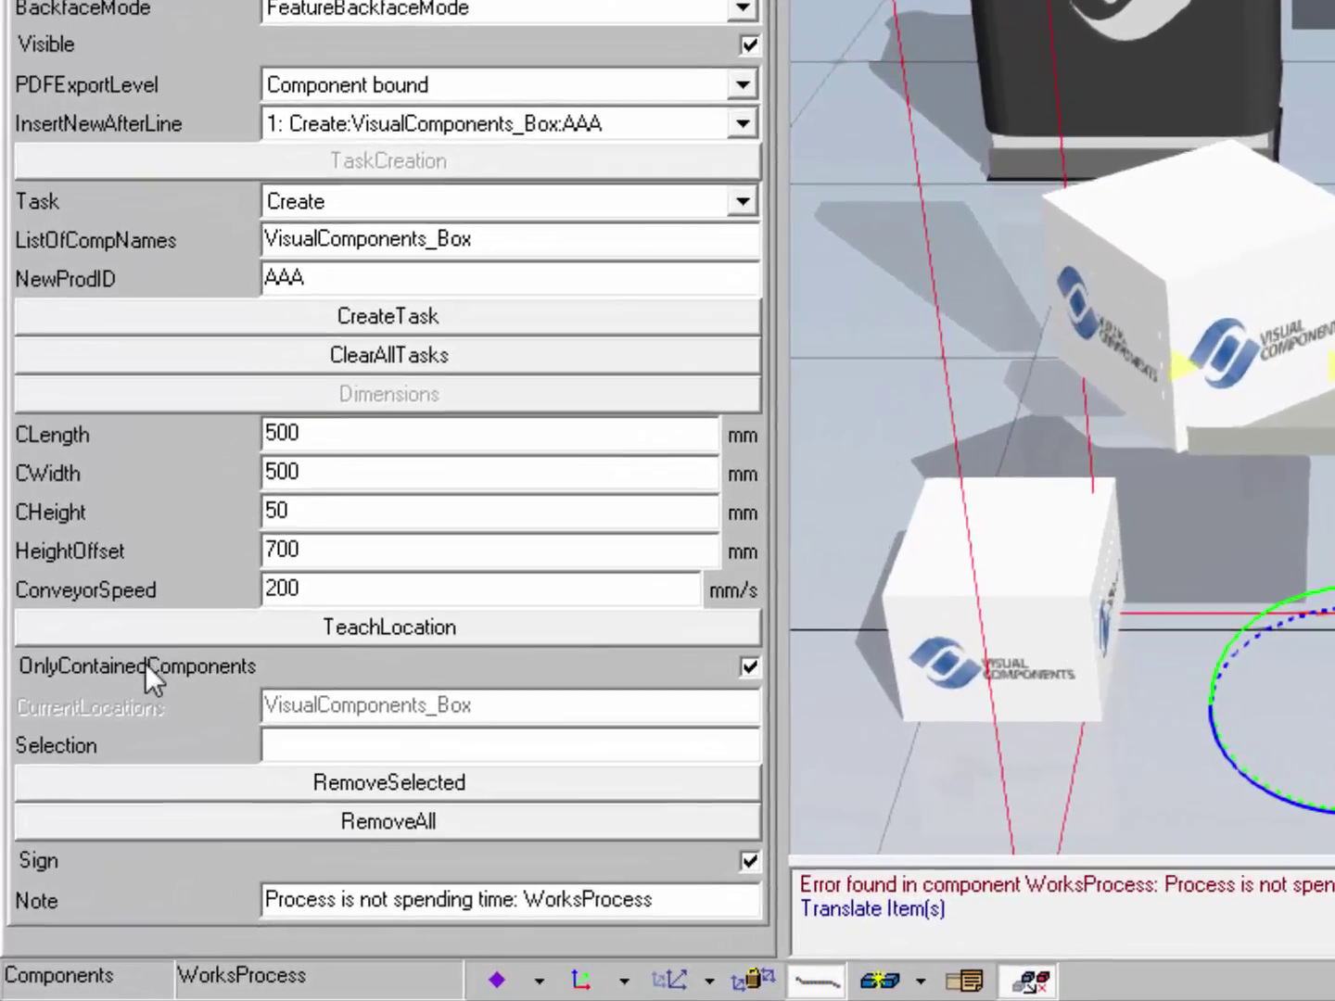
click(752, 667)
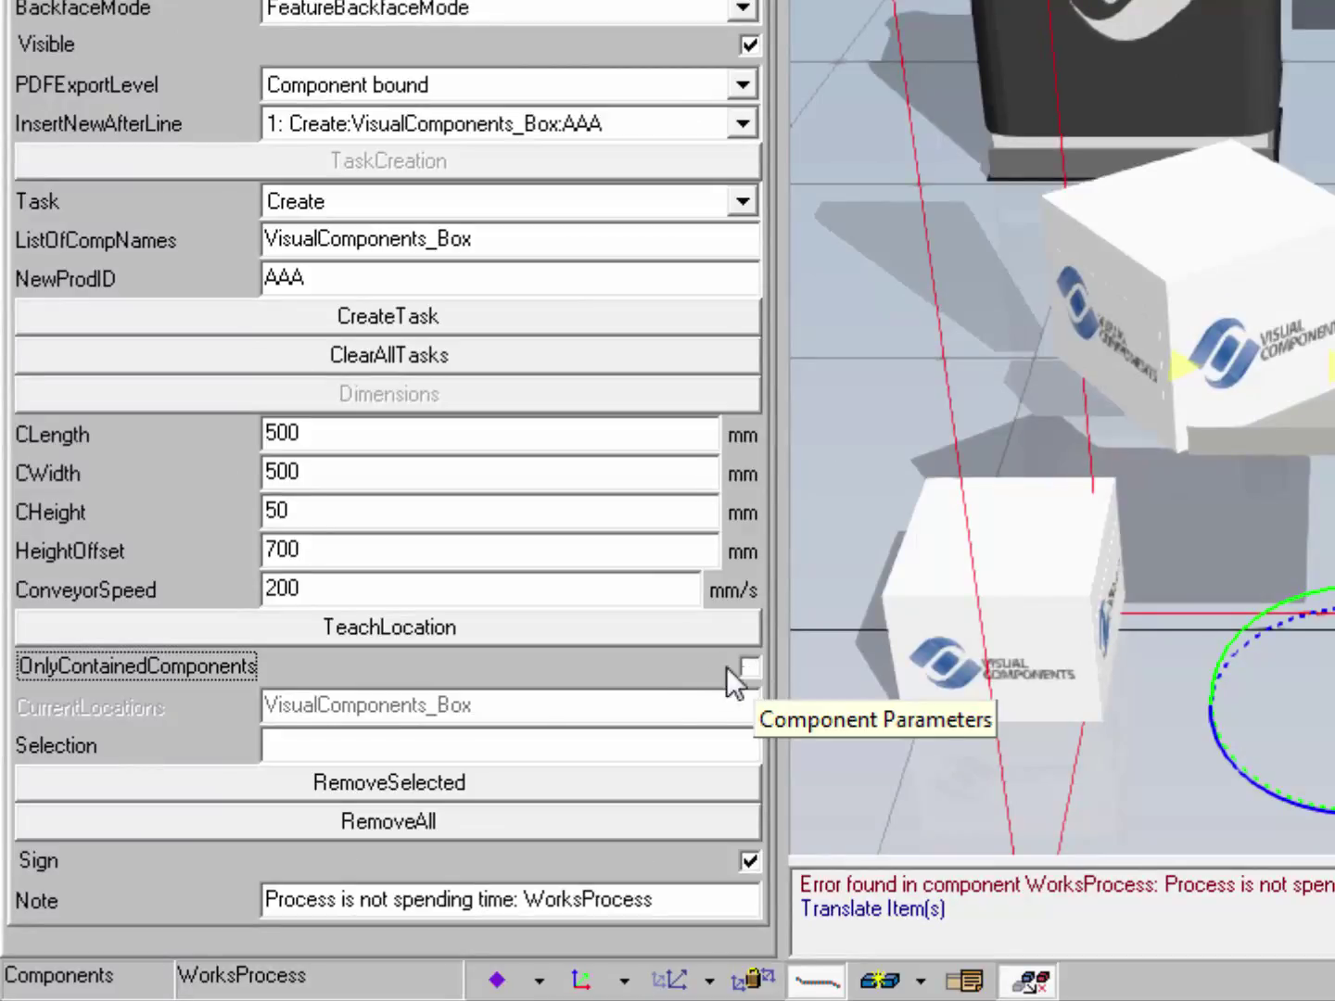
click(513, 633)
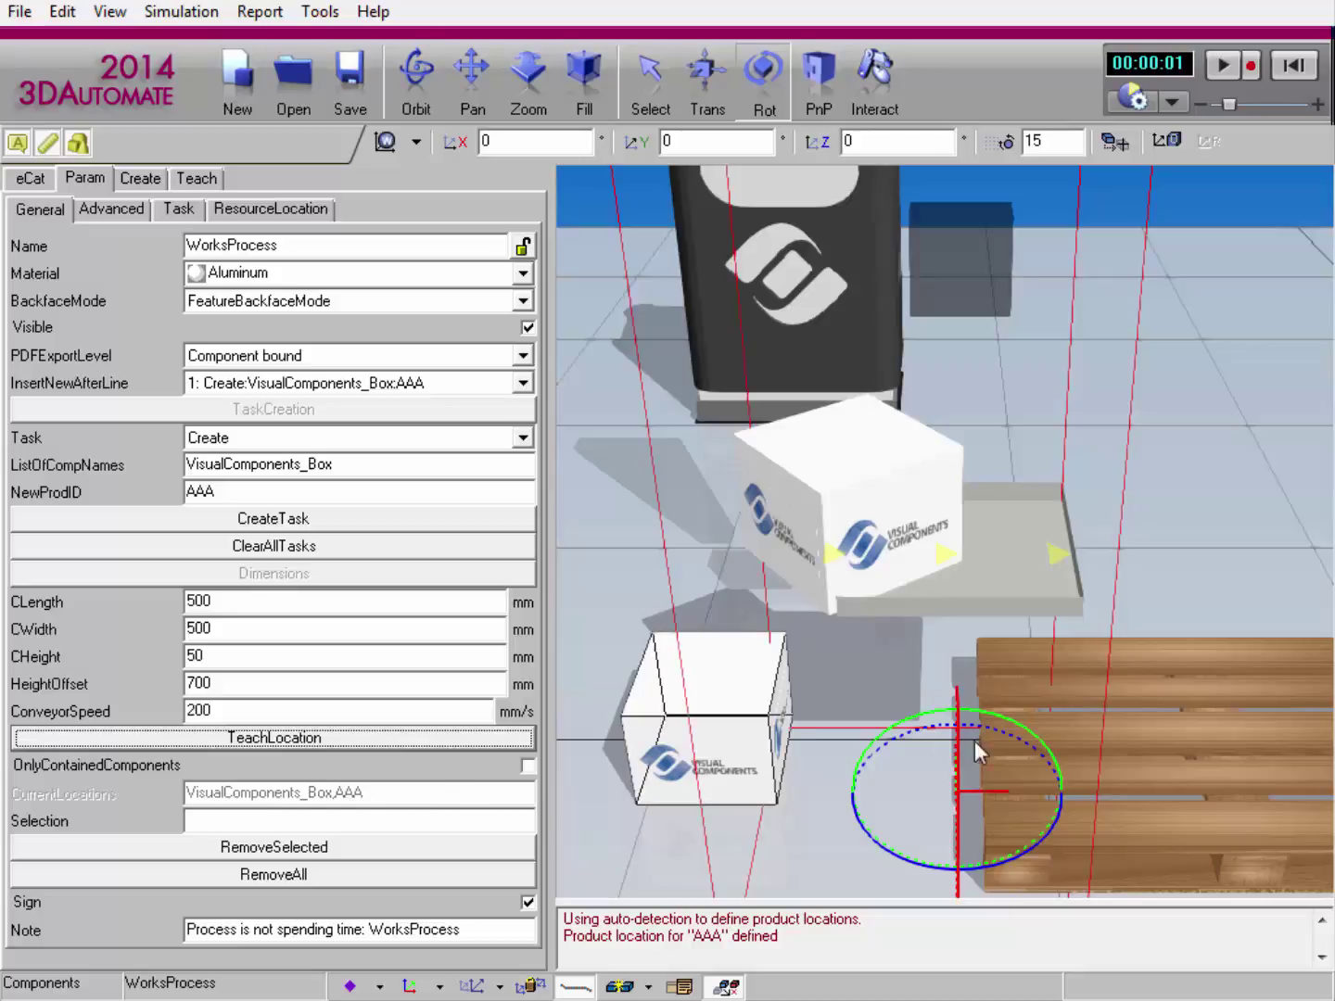
Step: Copy the component name of the wooden pallet, Euro Pallet
click(1158, 689)
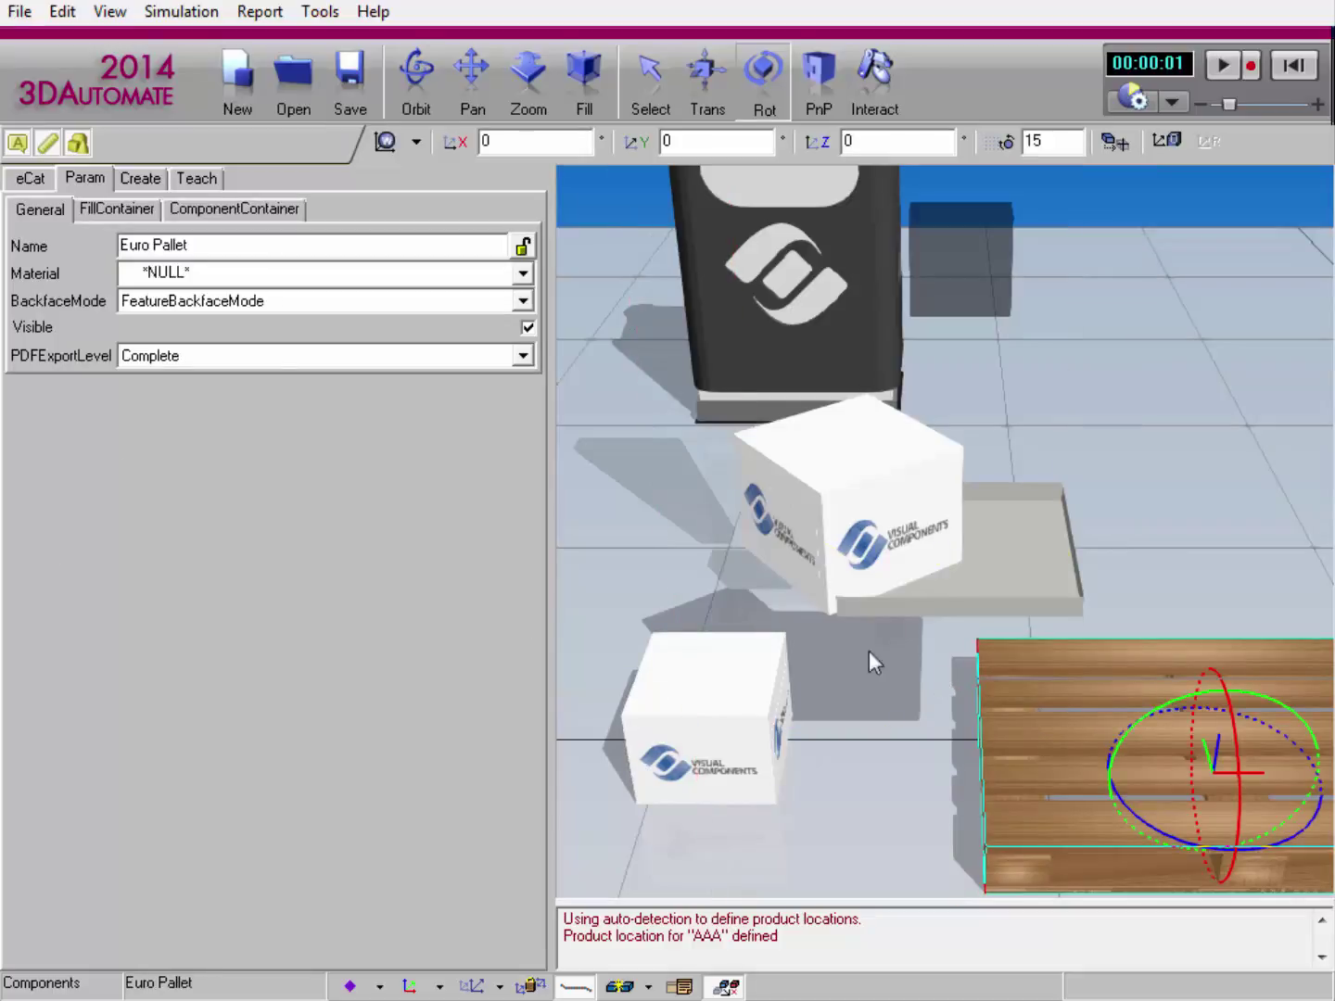
double_click(185, 246)
shift+click(121, 246)
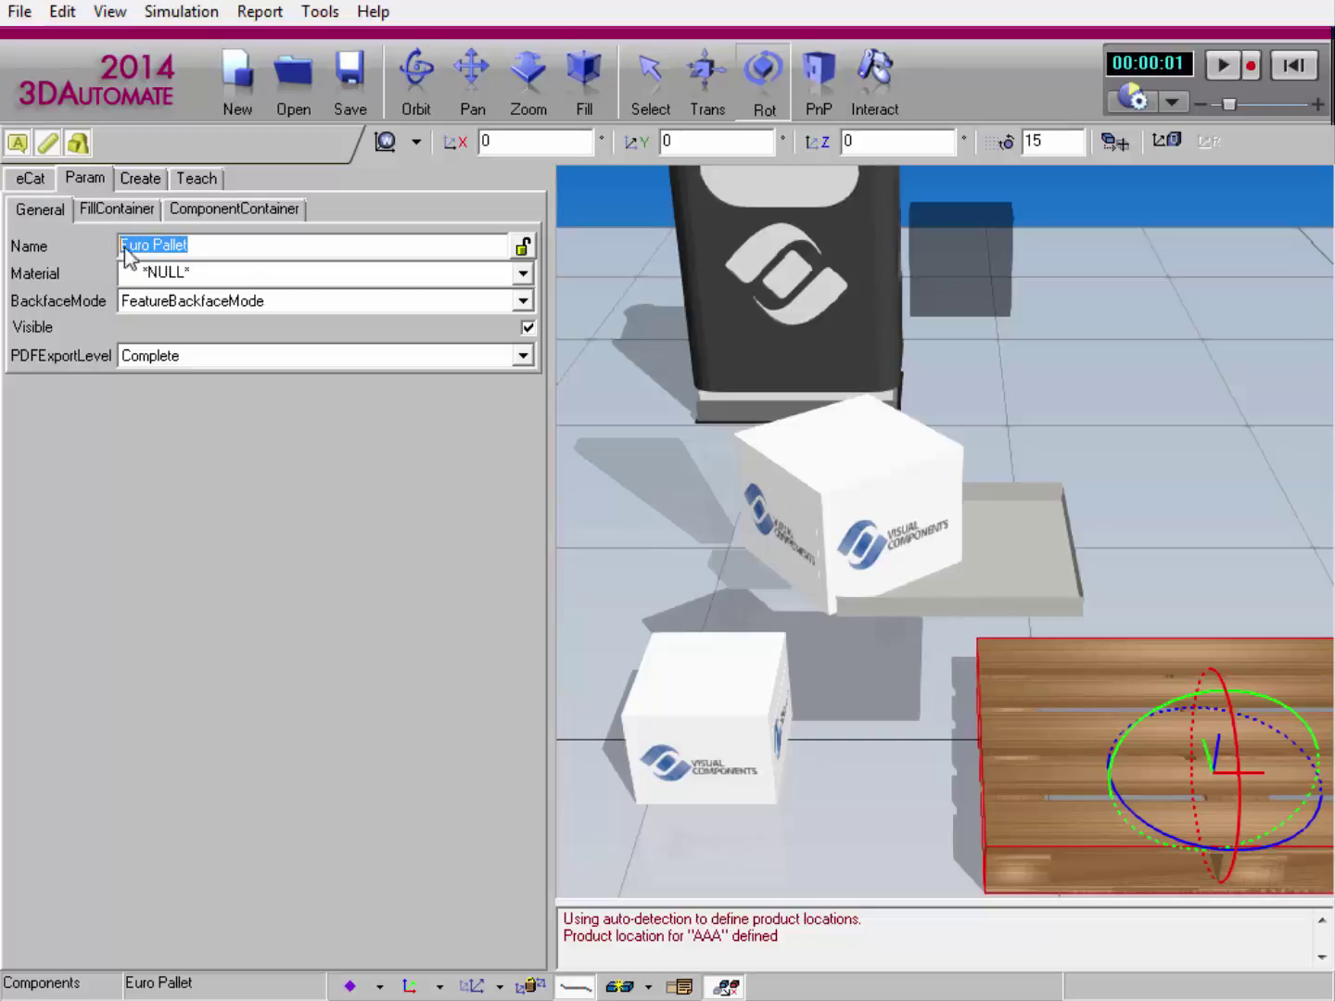
right_click(211, 247)
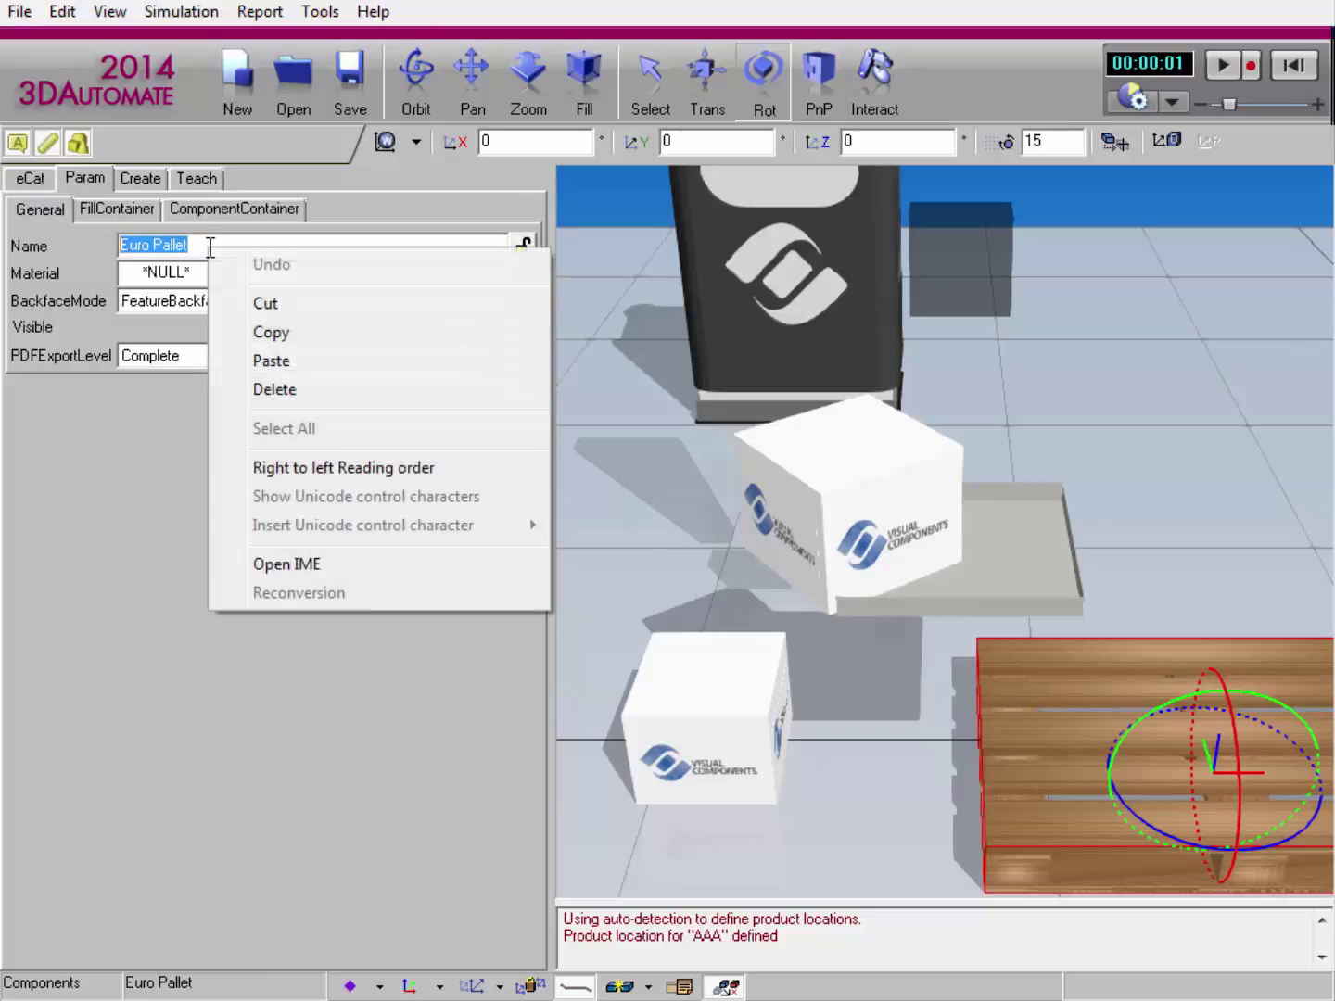
click(237, 336)
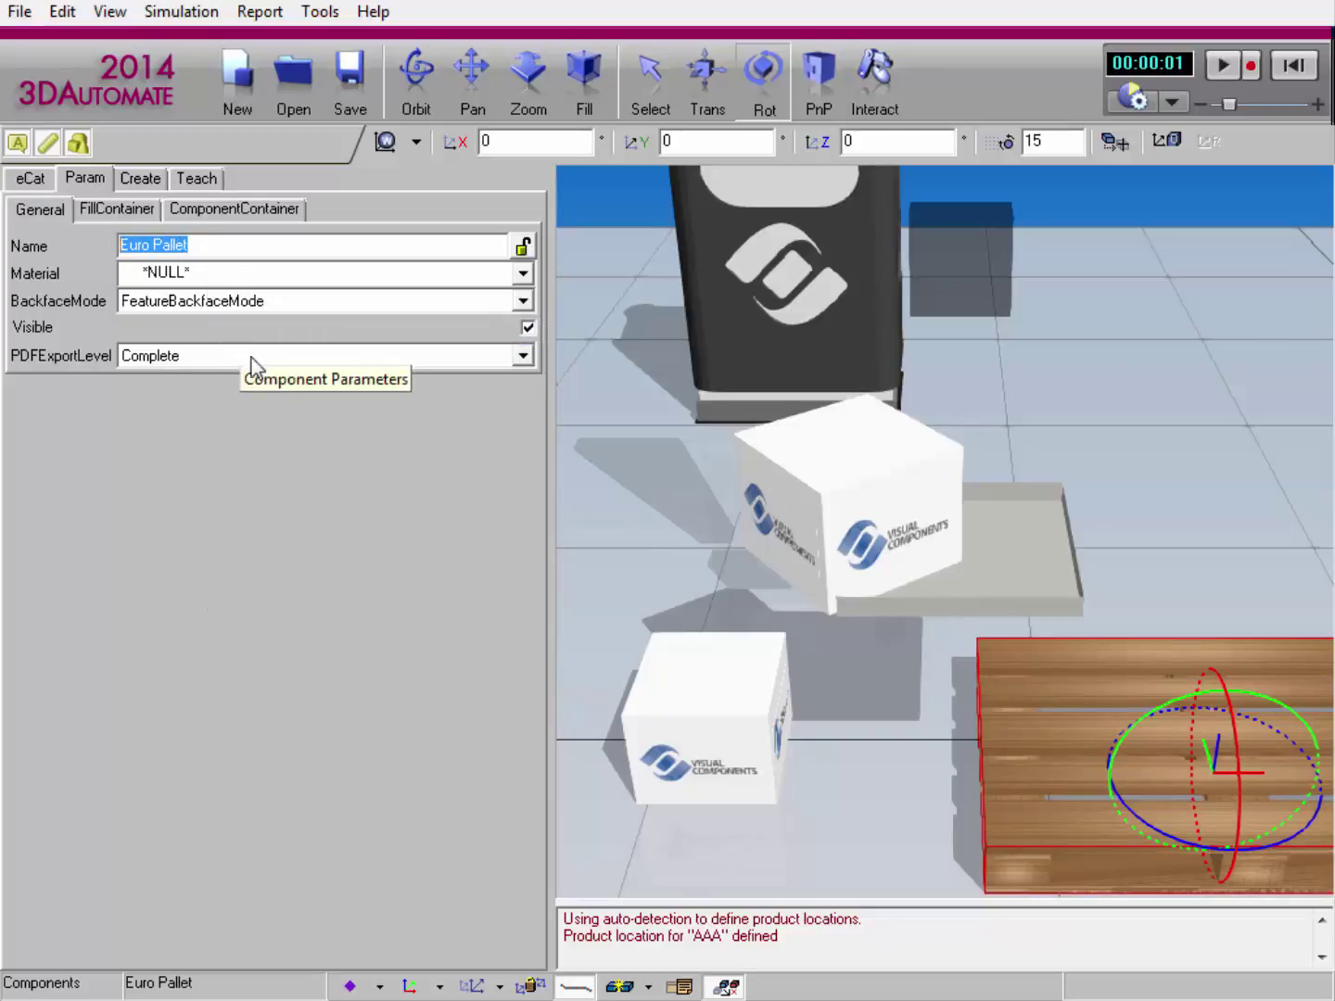
Step: Set the Works Process's Selection to the copied name Euro Pallet and teach the pallet's location
click(994, 583)
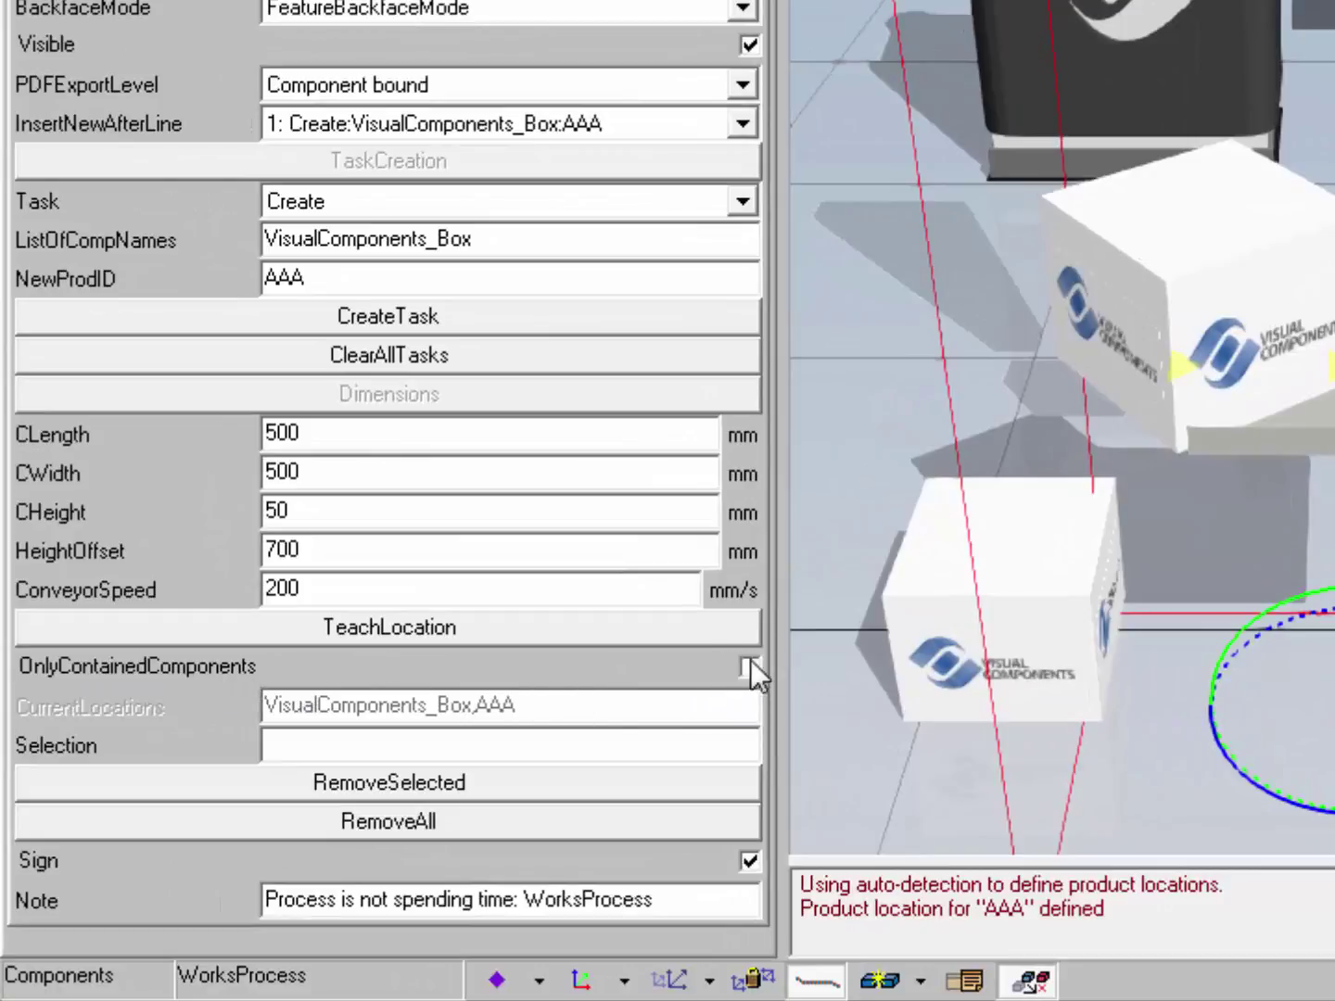
click(308, 741)
right_click(305, 742)
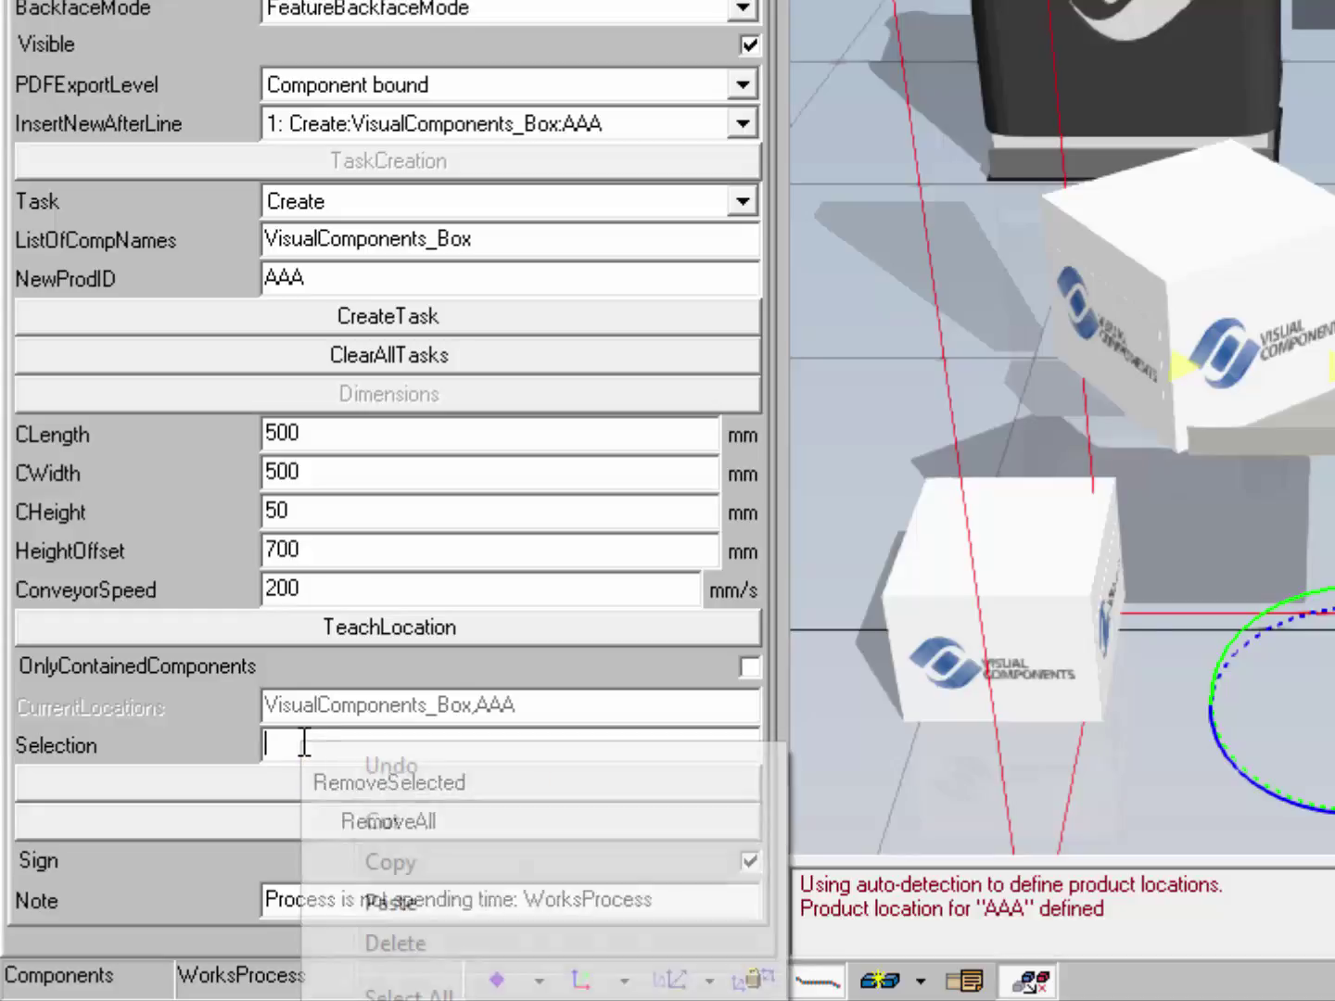
click(335, 912)
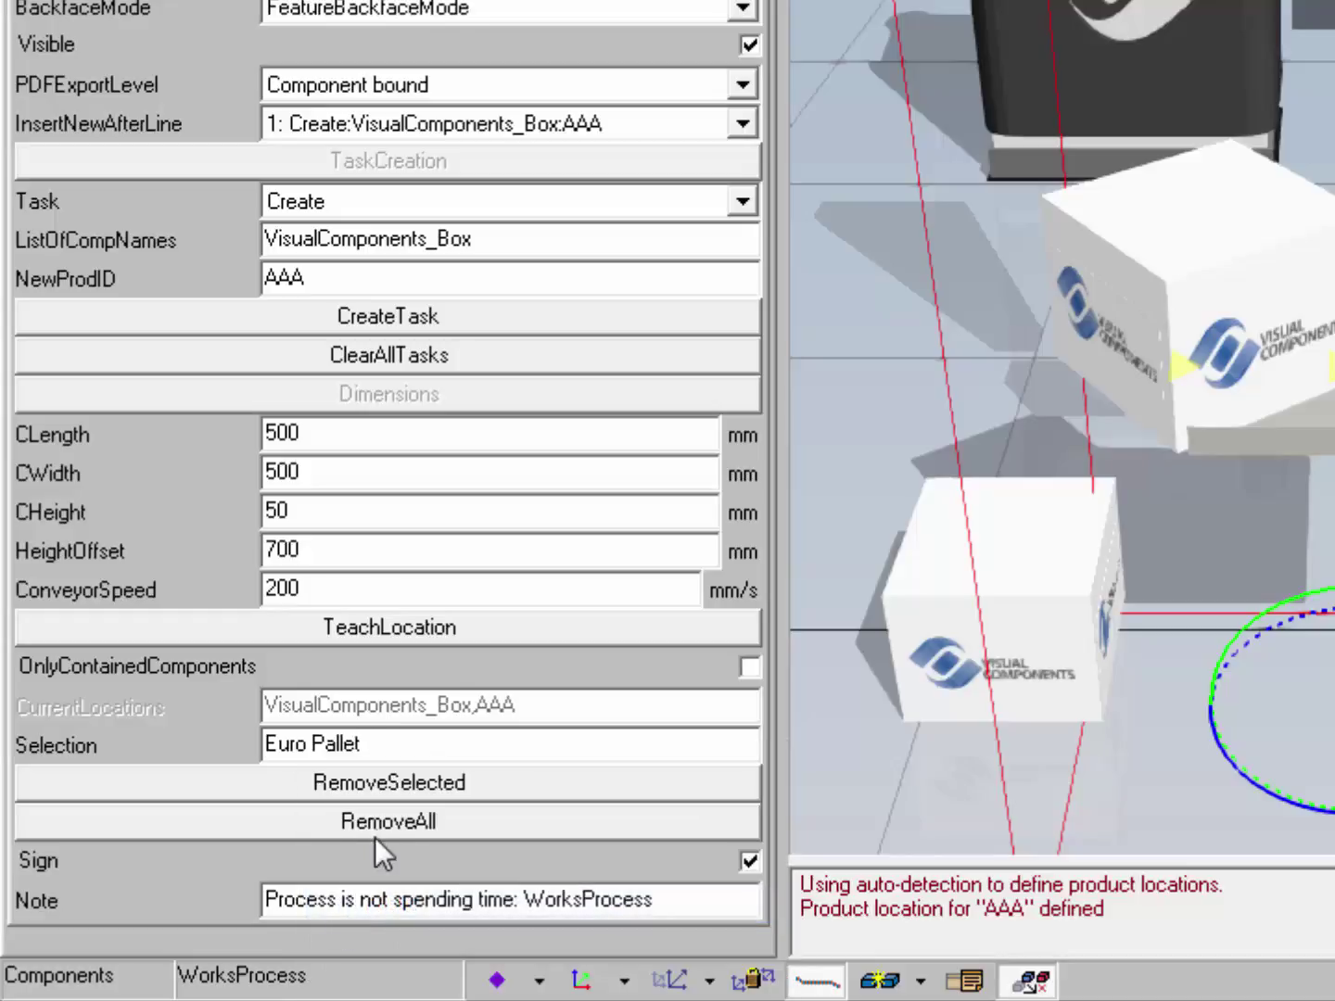
click(451, 634)
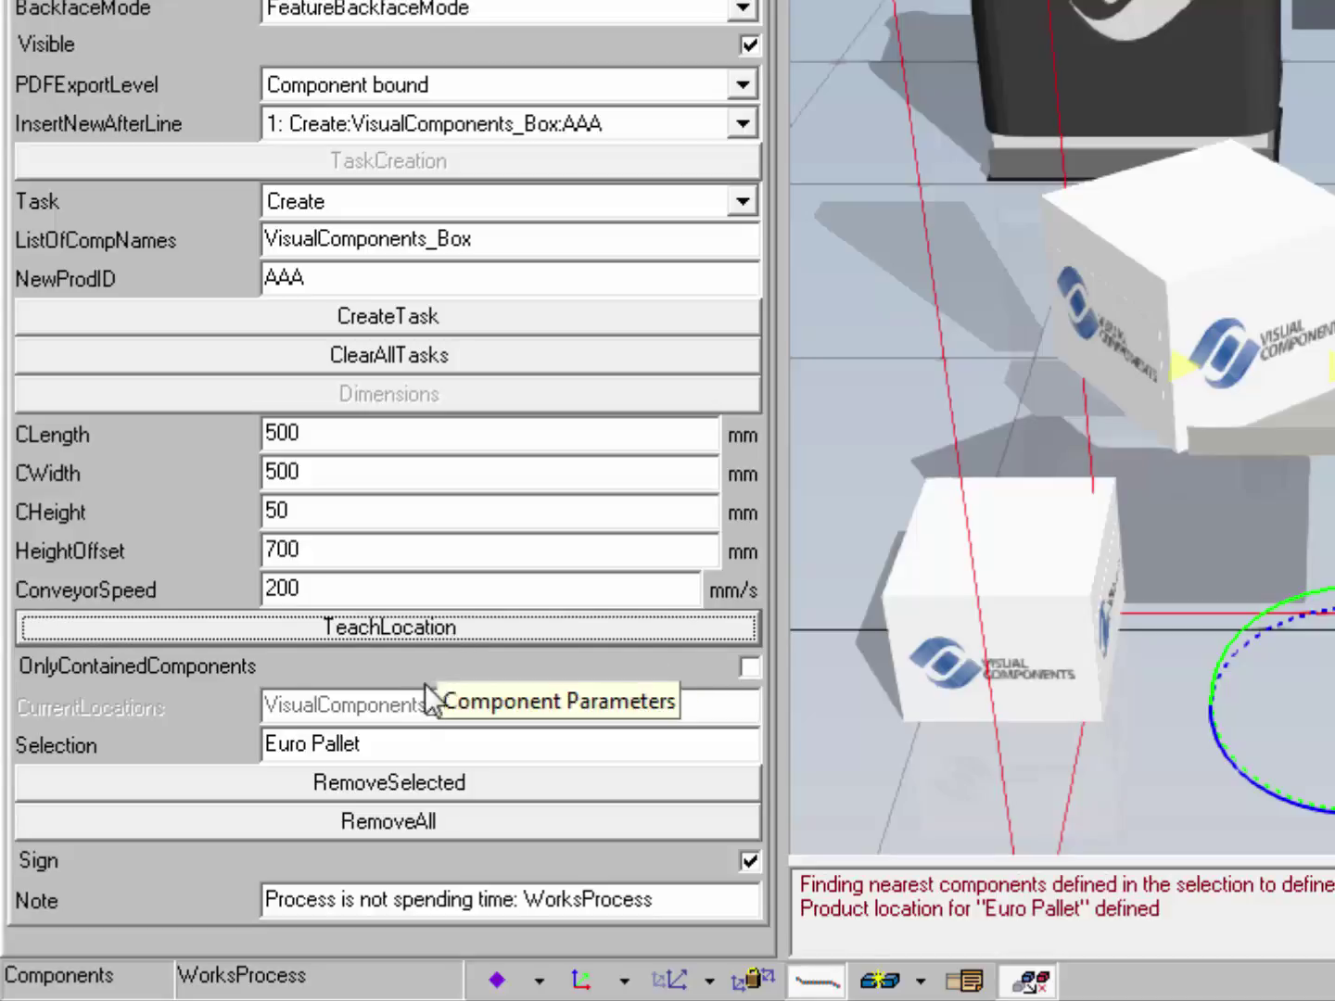
Step: Replace the Works Process's existing task with a Create task for Euro Pallet that has an empty NewProdID
drag(393, 743, 205, 743)
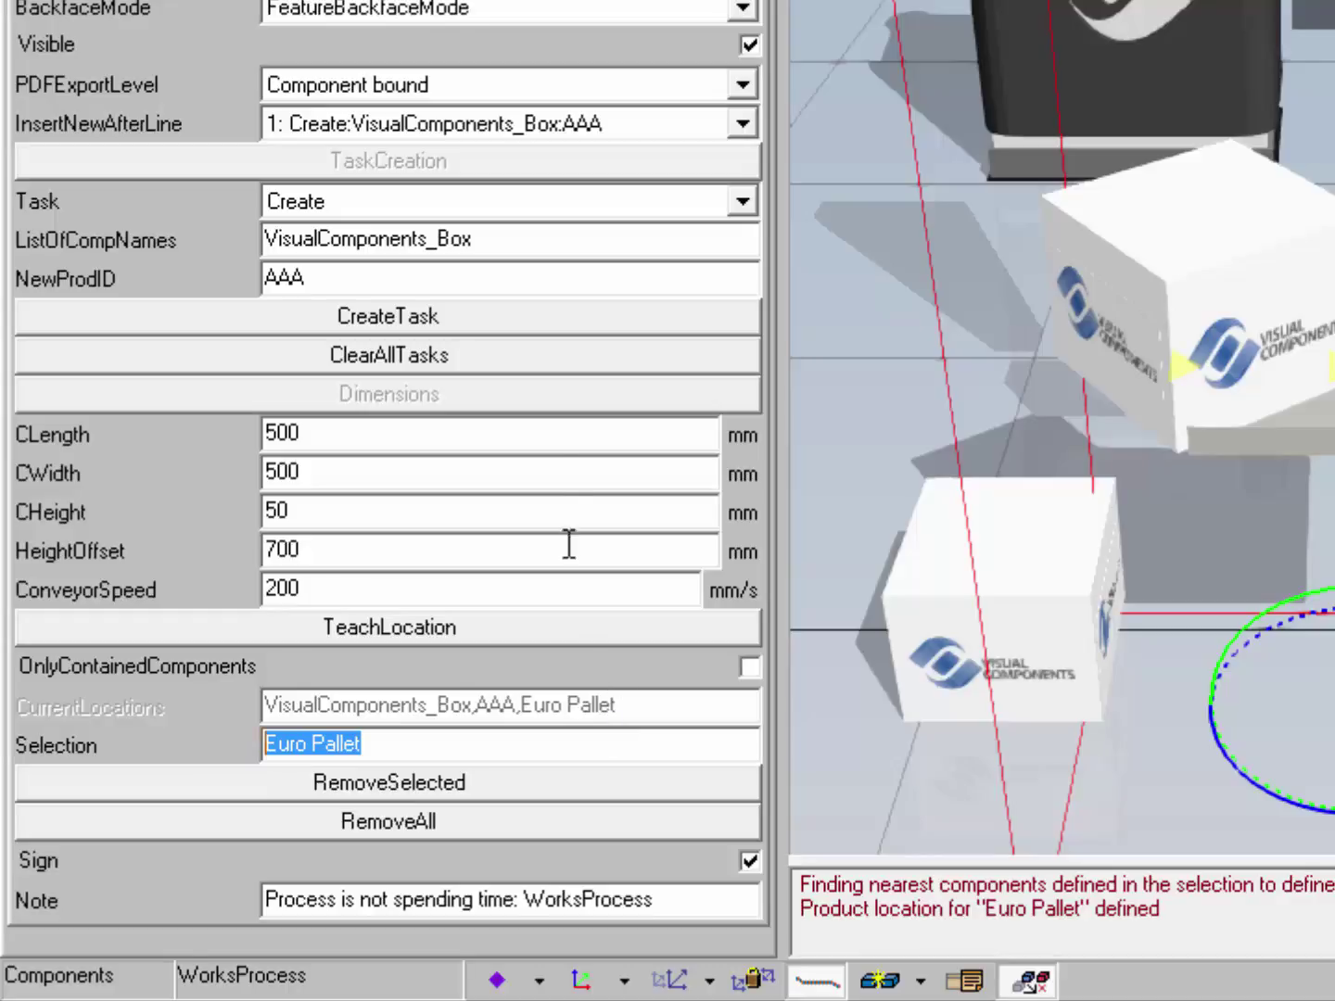
click(464, 358)
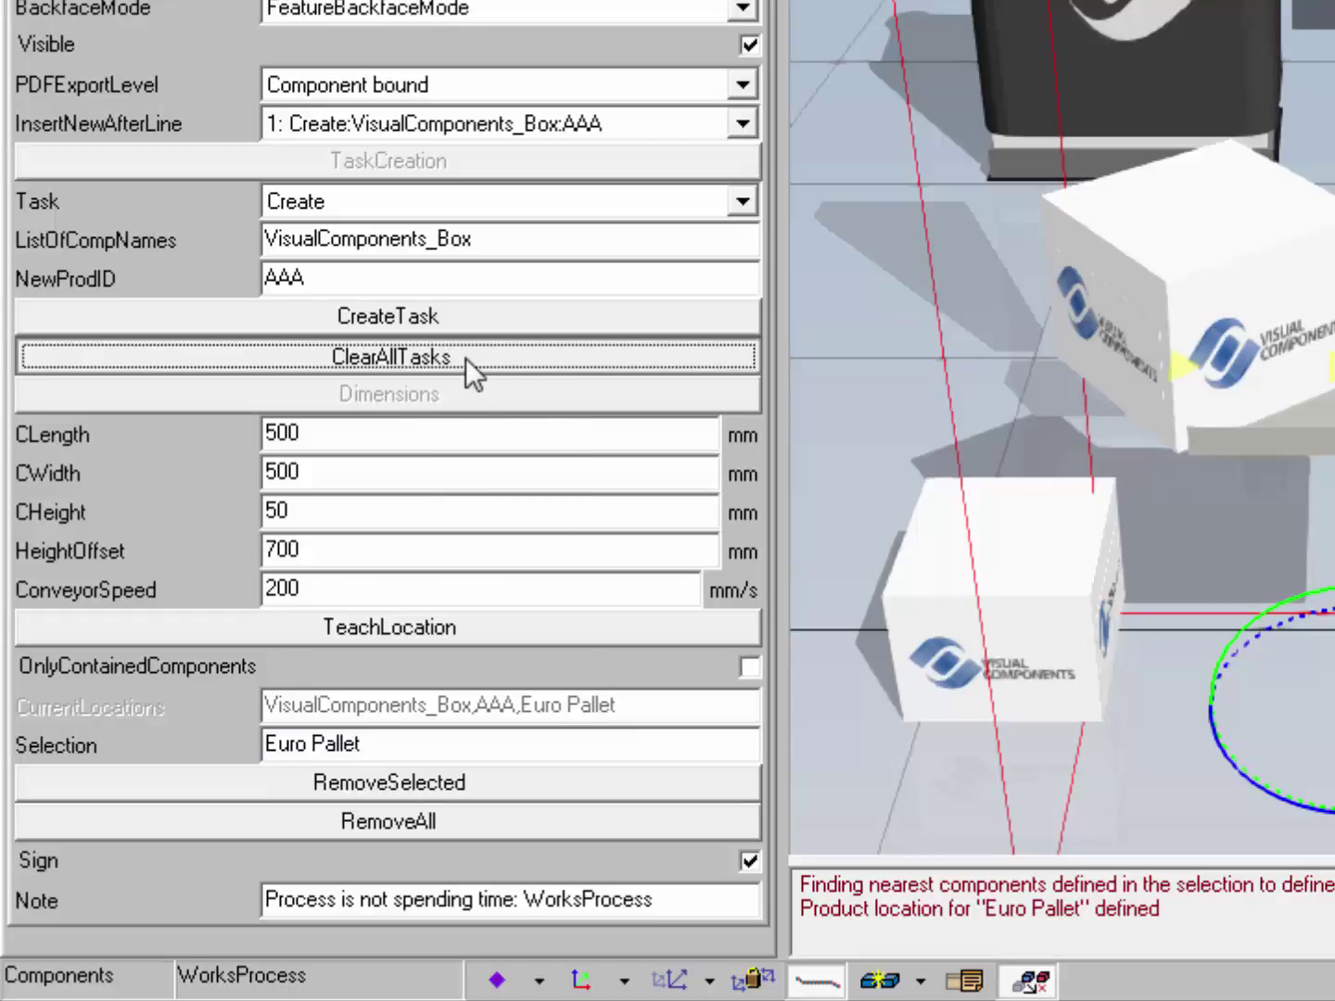
drag(512, 249, 226, 245)
right_click(509, 236)
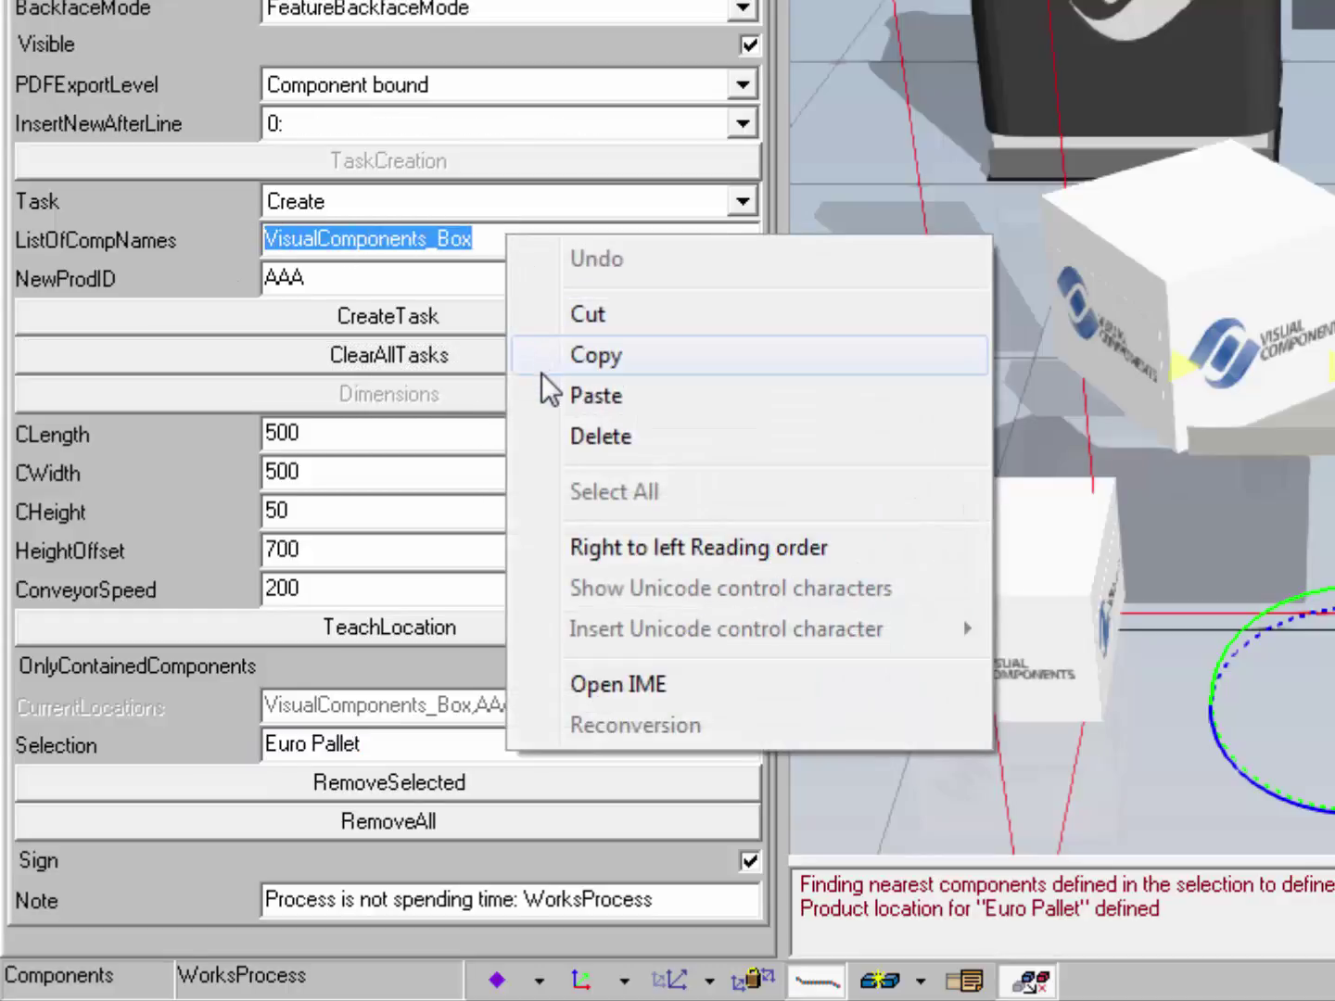
click(546, 396)
drag(388, 274, 228, 274)
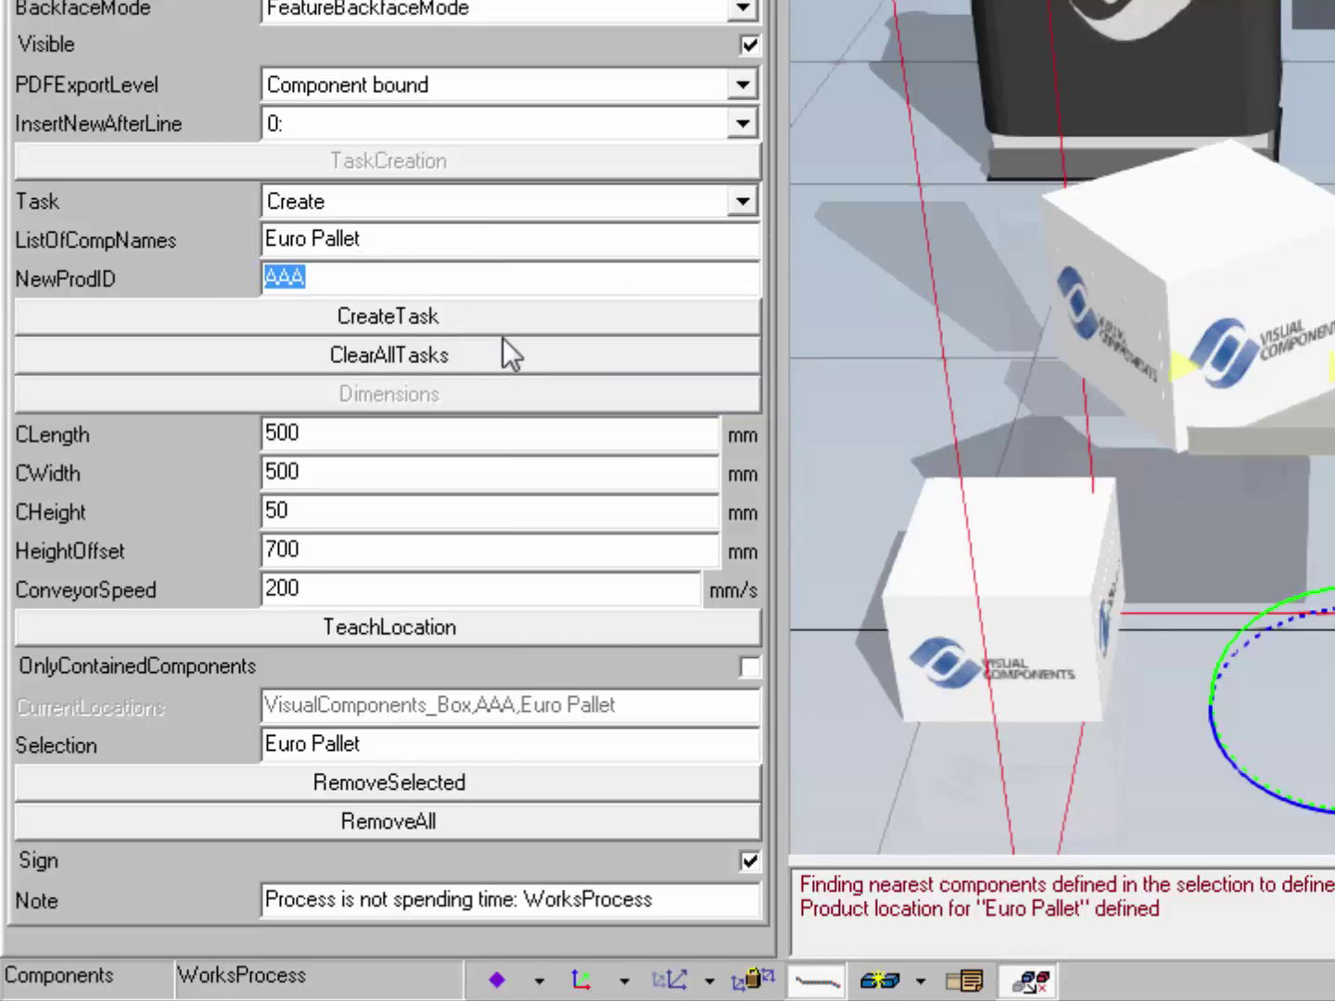
key(Delete)
click(476, 316)
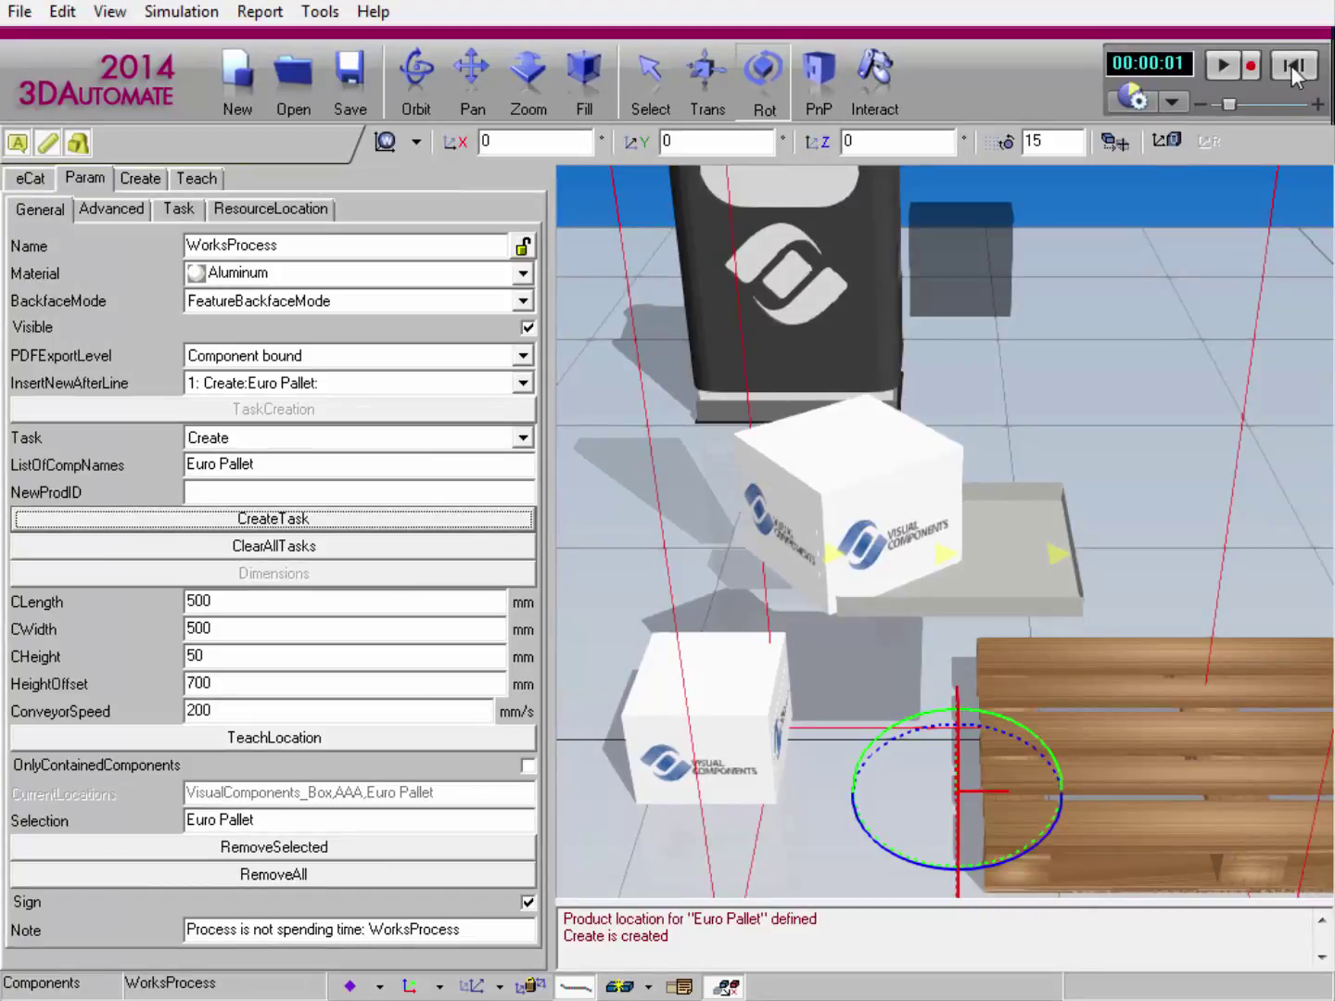
Step: Reset the simulation and move the Euro Pallet along Y to about 1459 mm
click(1294, 68)
click(1264, 678)
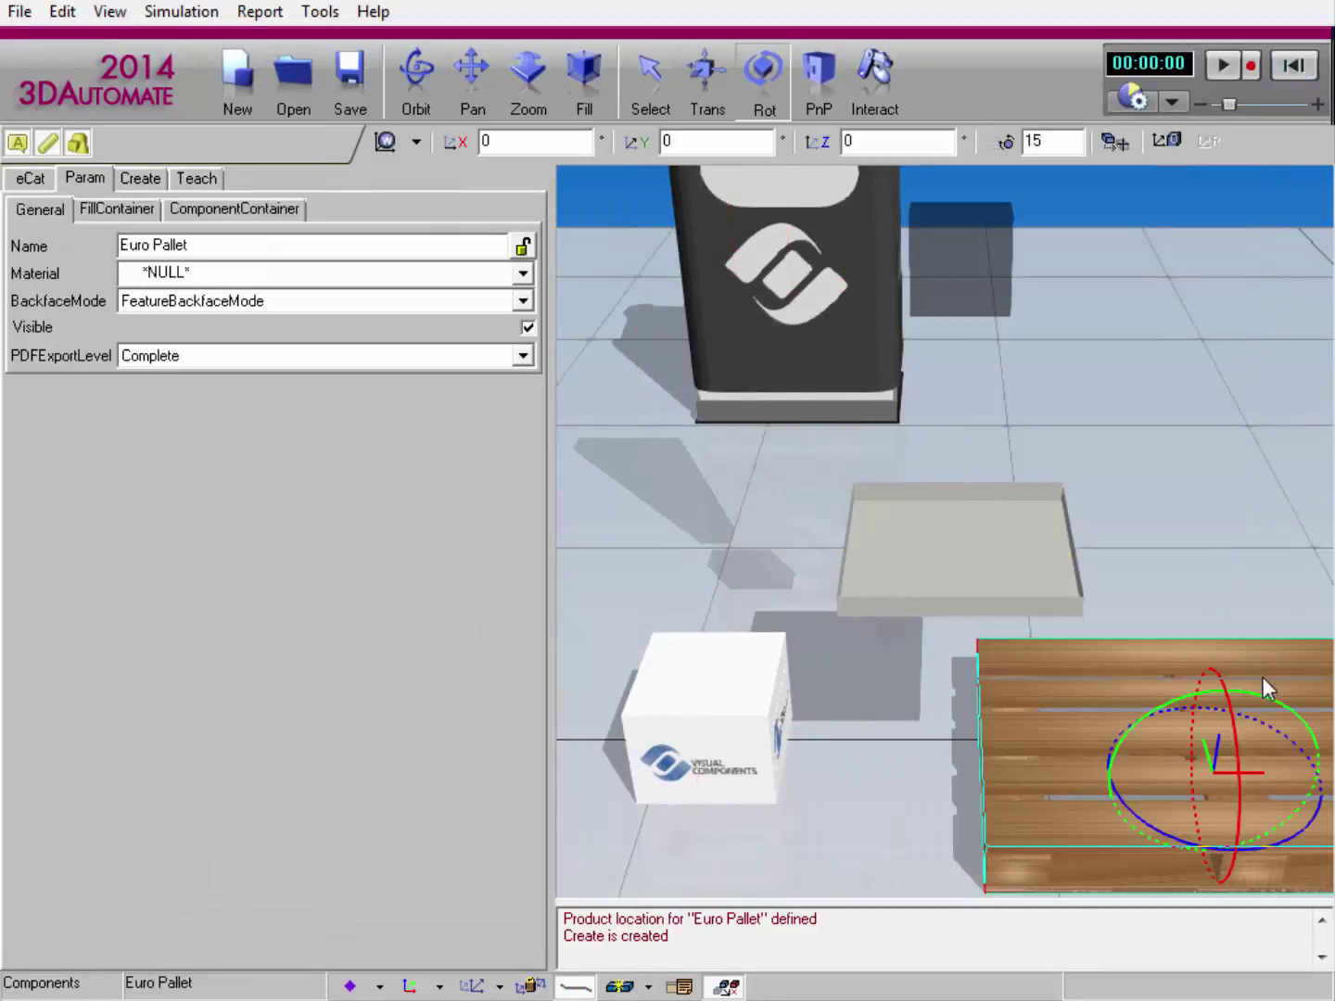
click(709, 97)
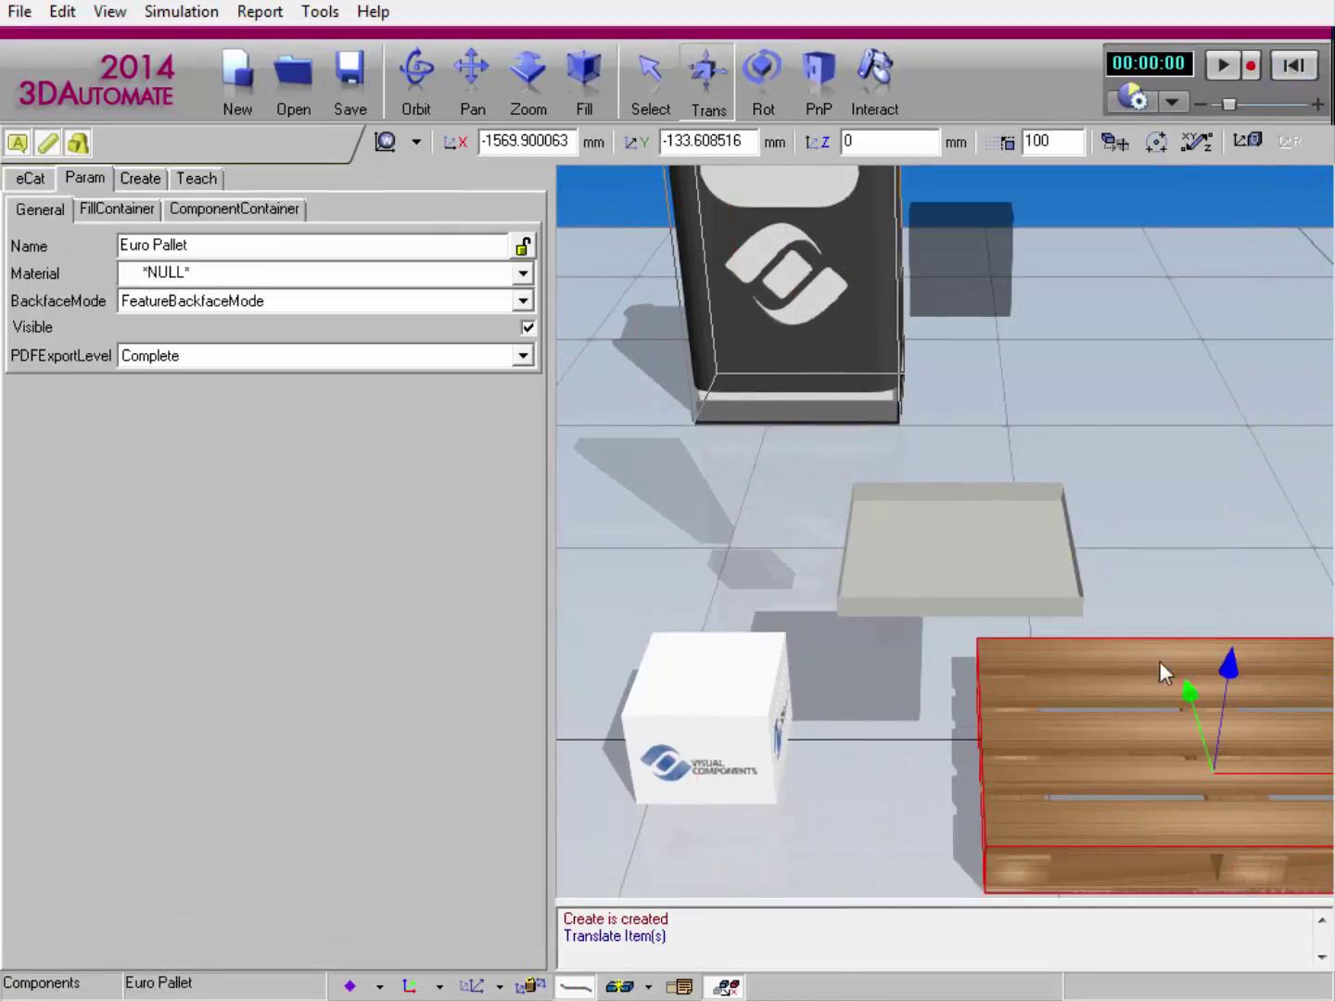
drag(1190, 696, 1154, 450)
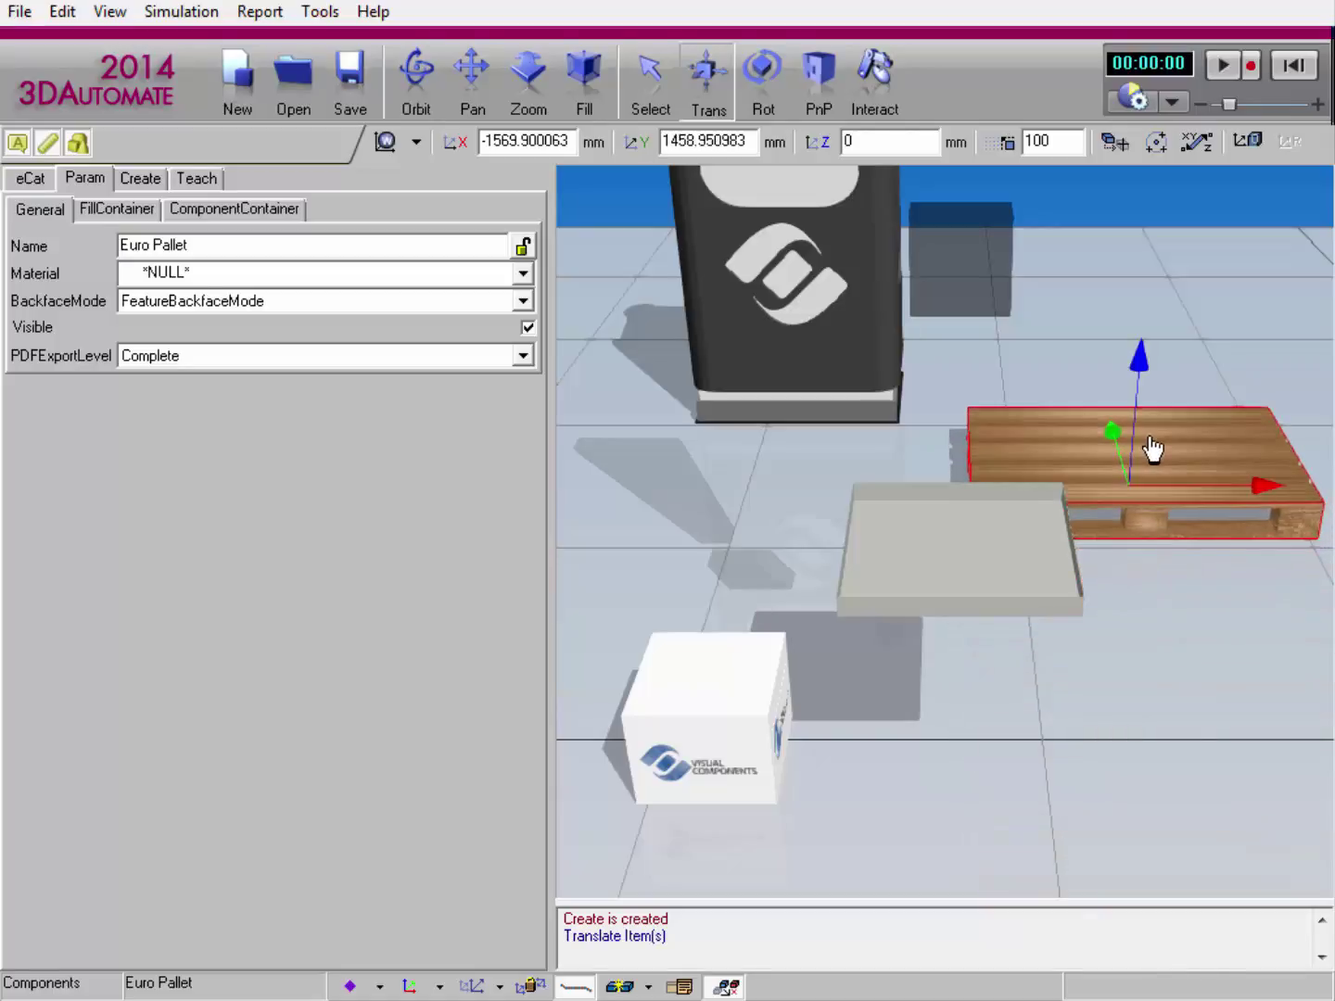
Step: Run the simulation and examine the ProdID of the pallet created at the taught location
click(1218, 72)
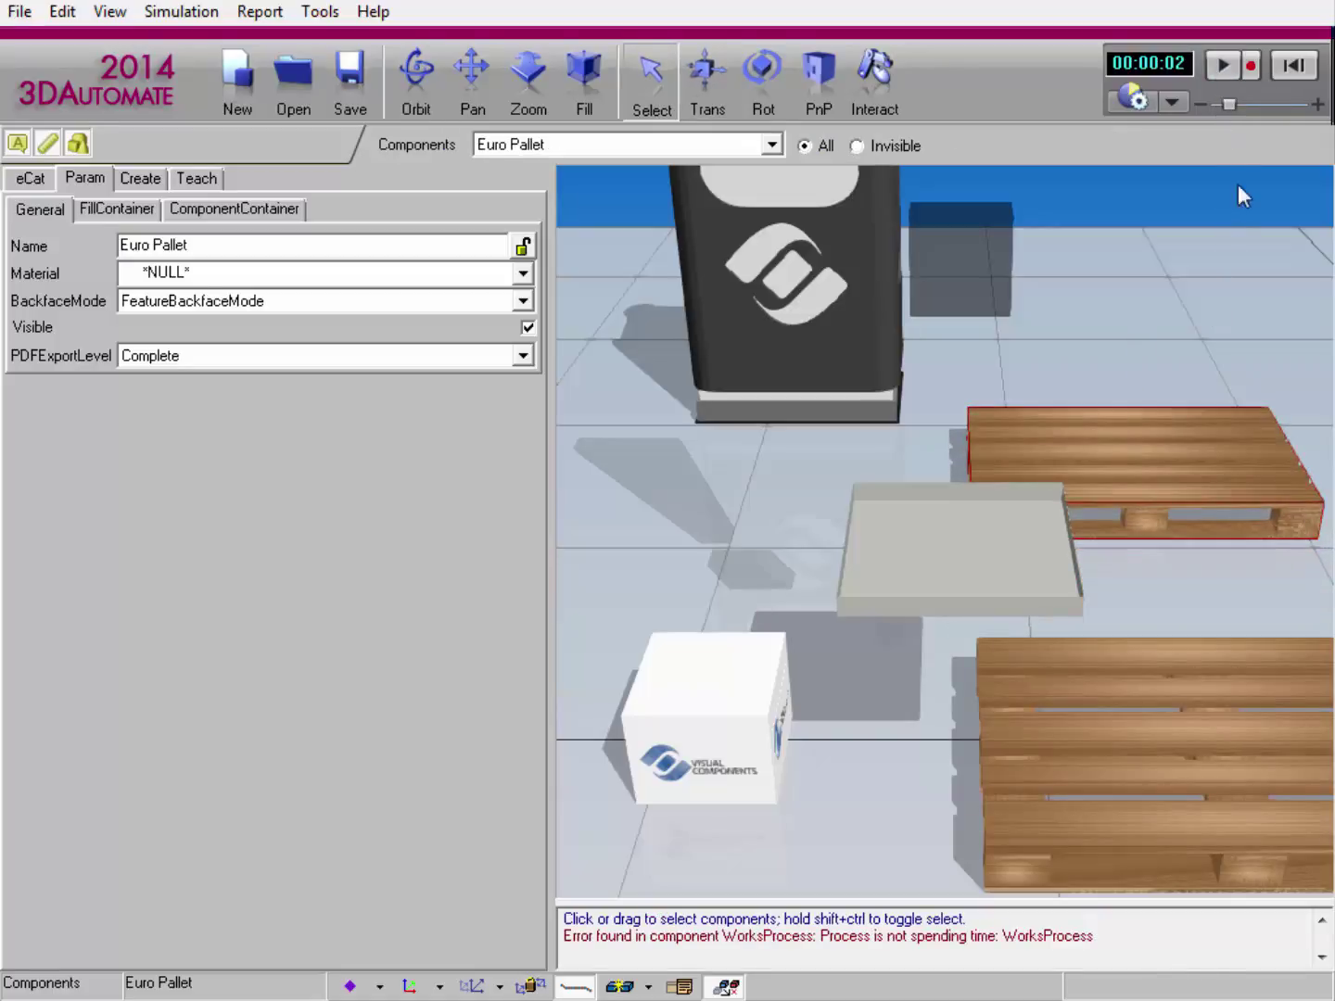
click(1191, 736)
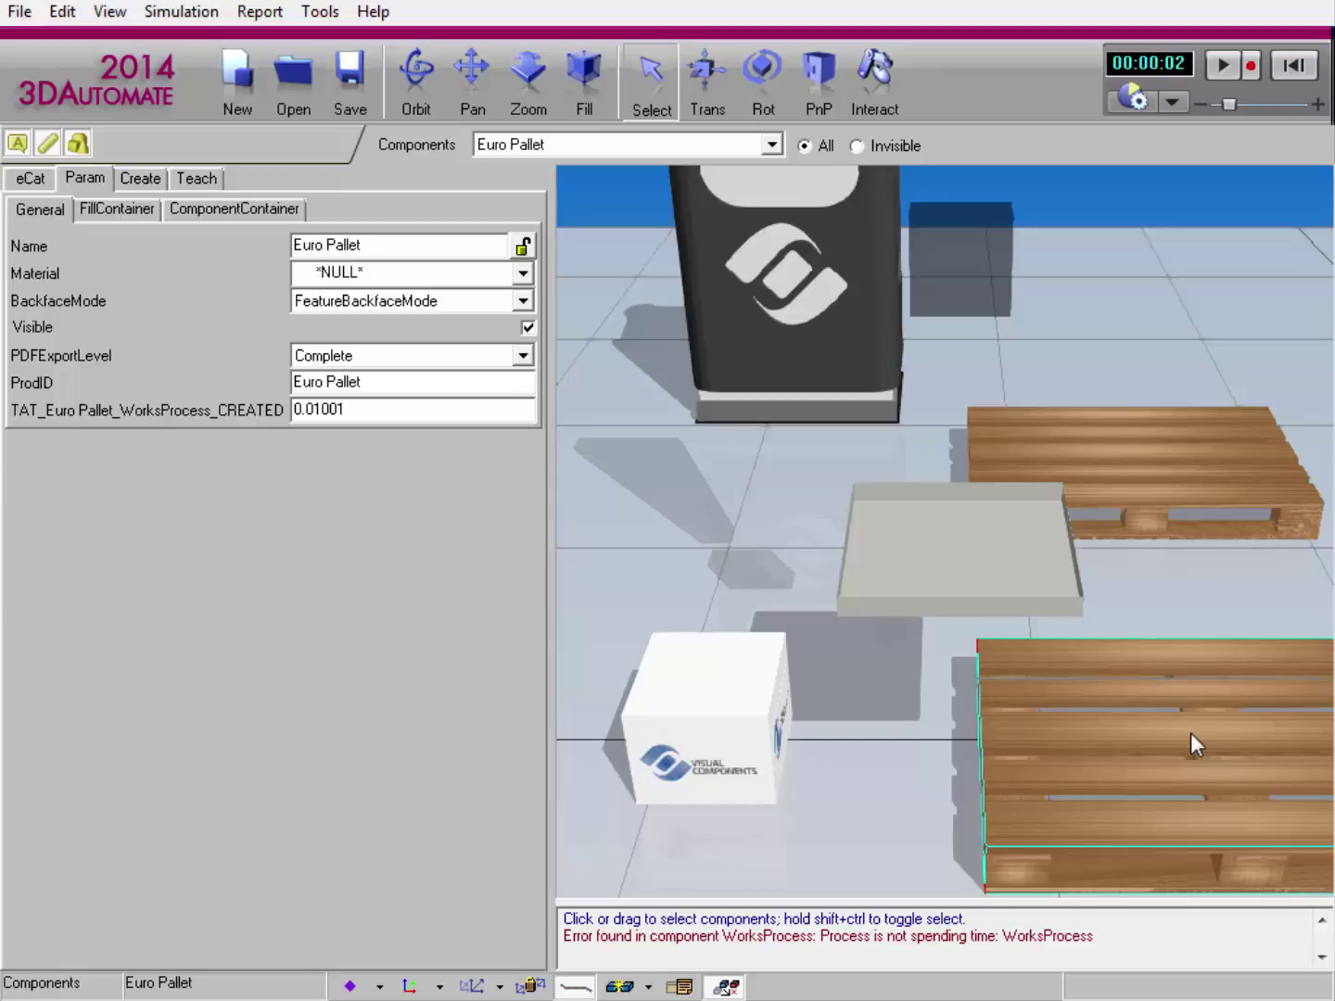
Step: Move the created pallet to about X -3213 mm and the original pallet to about X -1653 mm, Y 171 mm
click(708, 80)
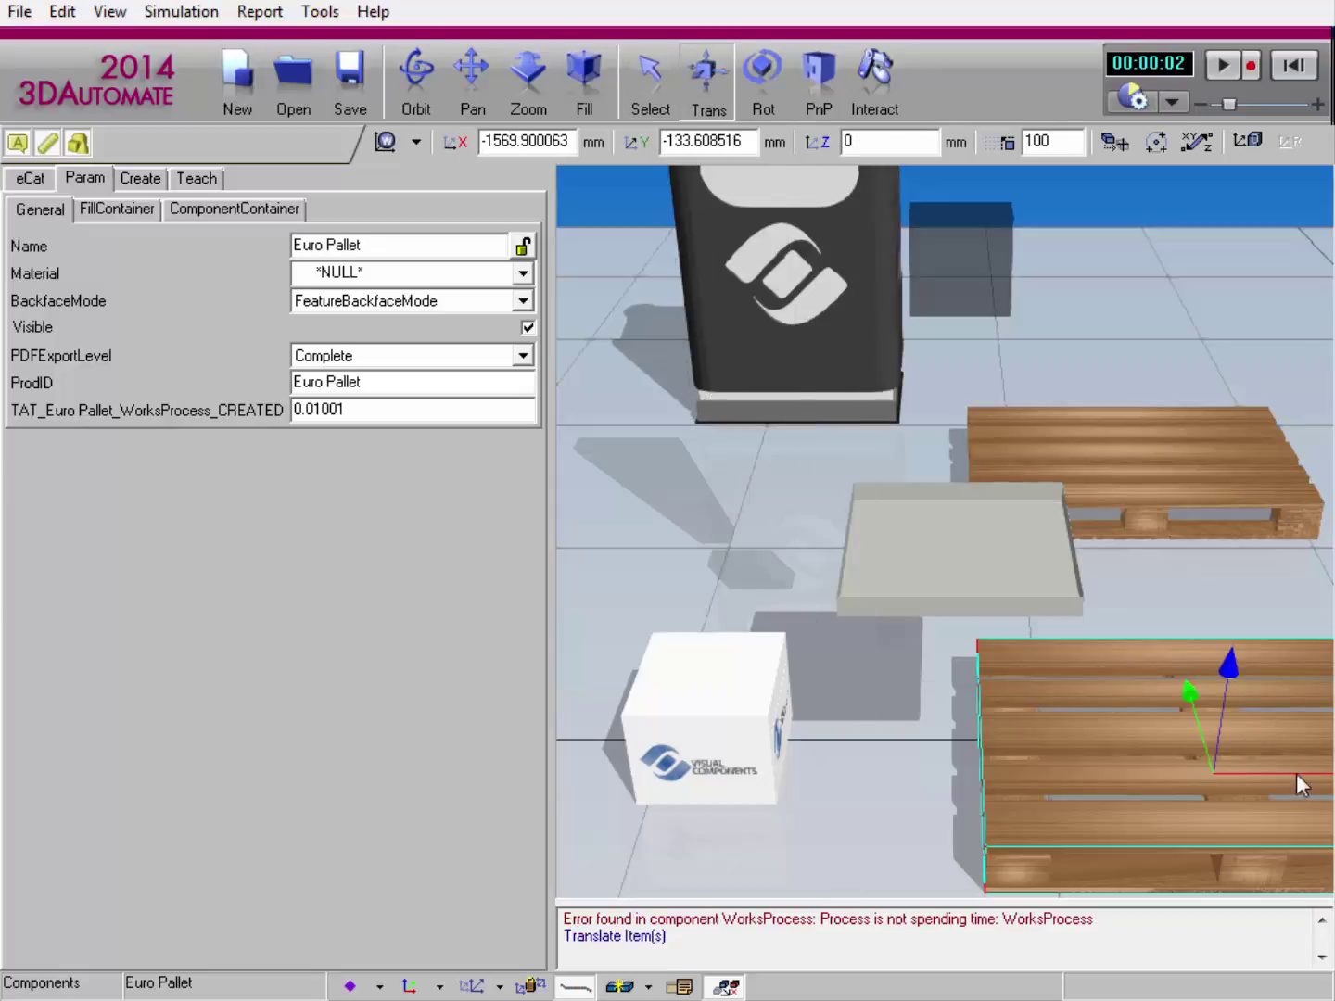
drag(1301, 785, 662, 602)
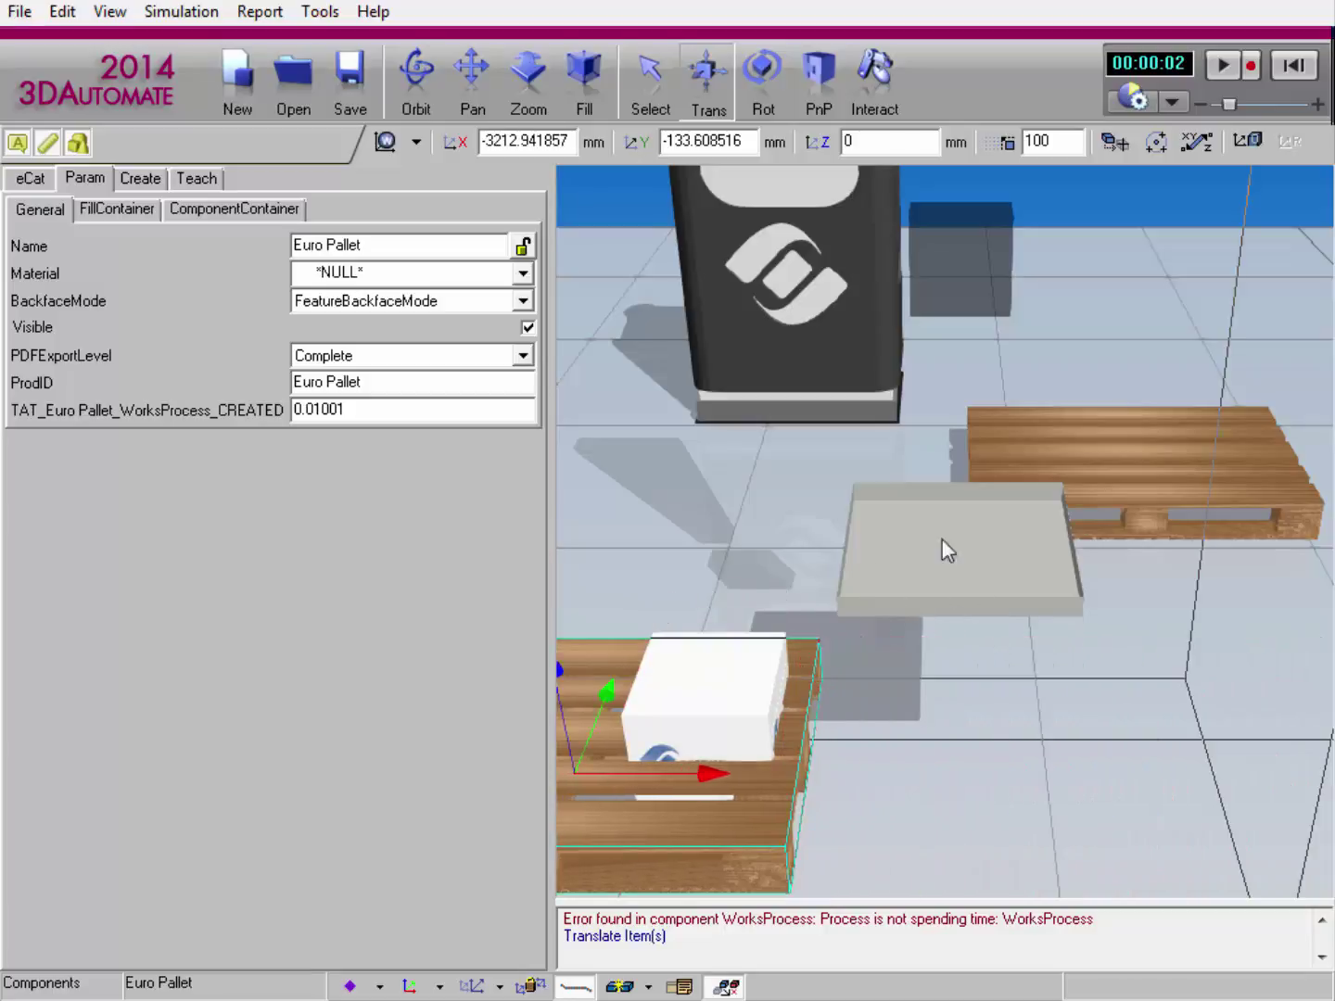
click(1123, 478)
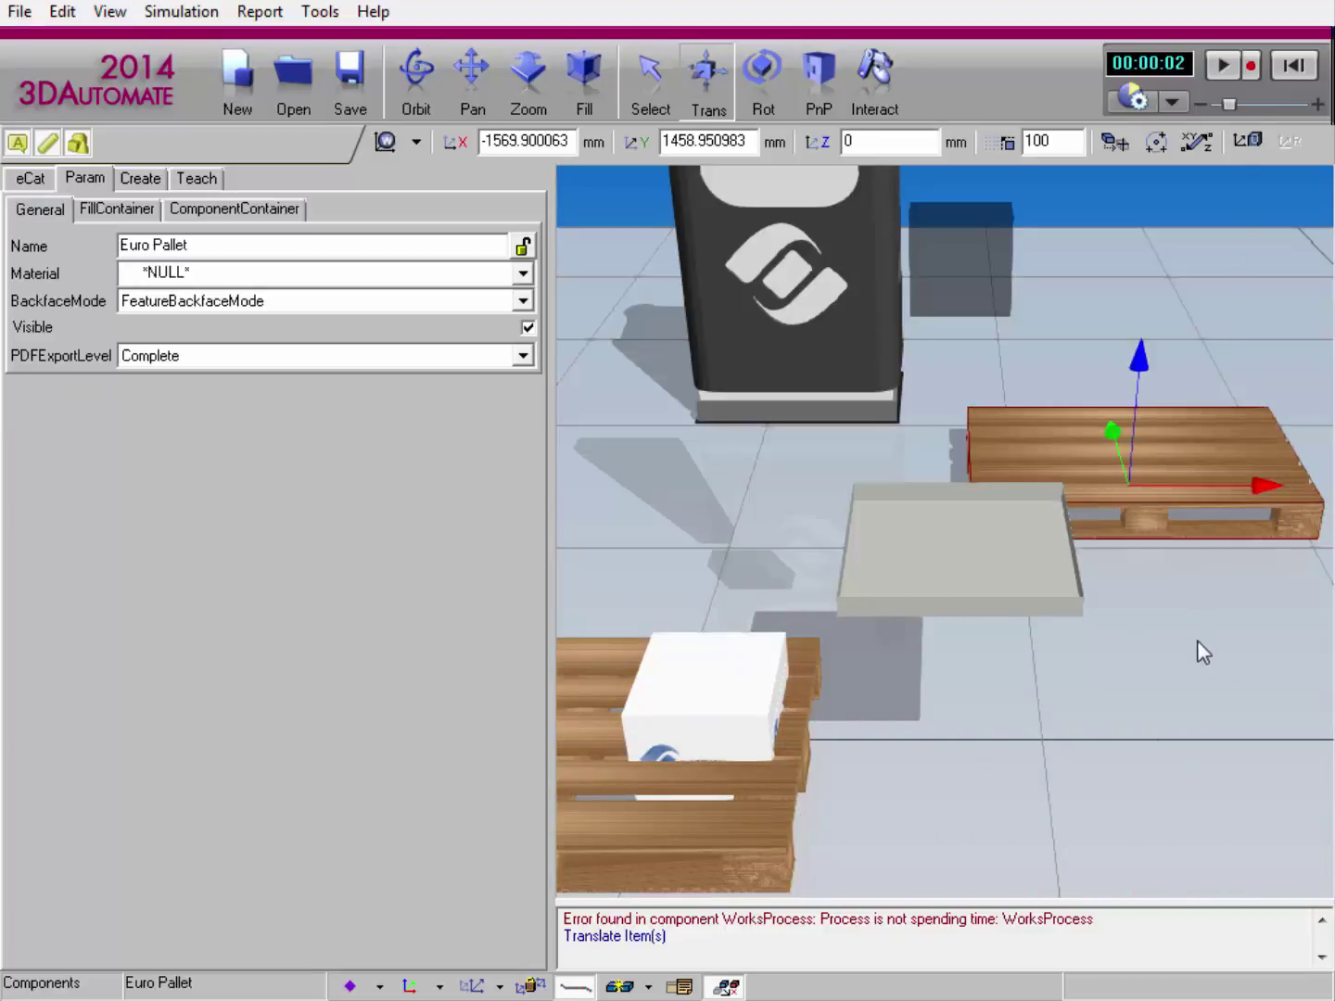
drag(1203, 653, 1249, 942)
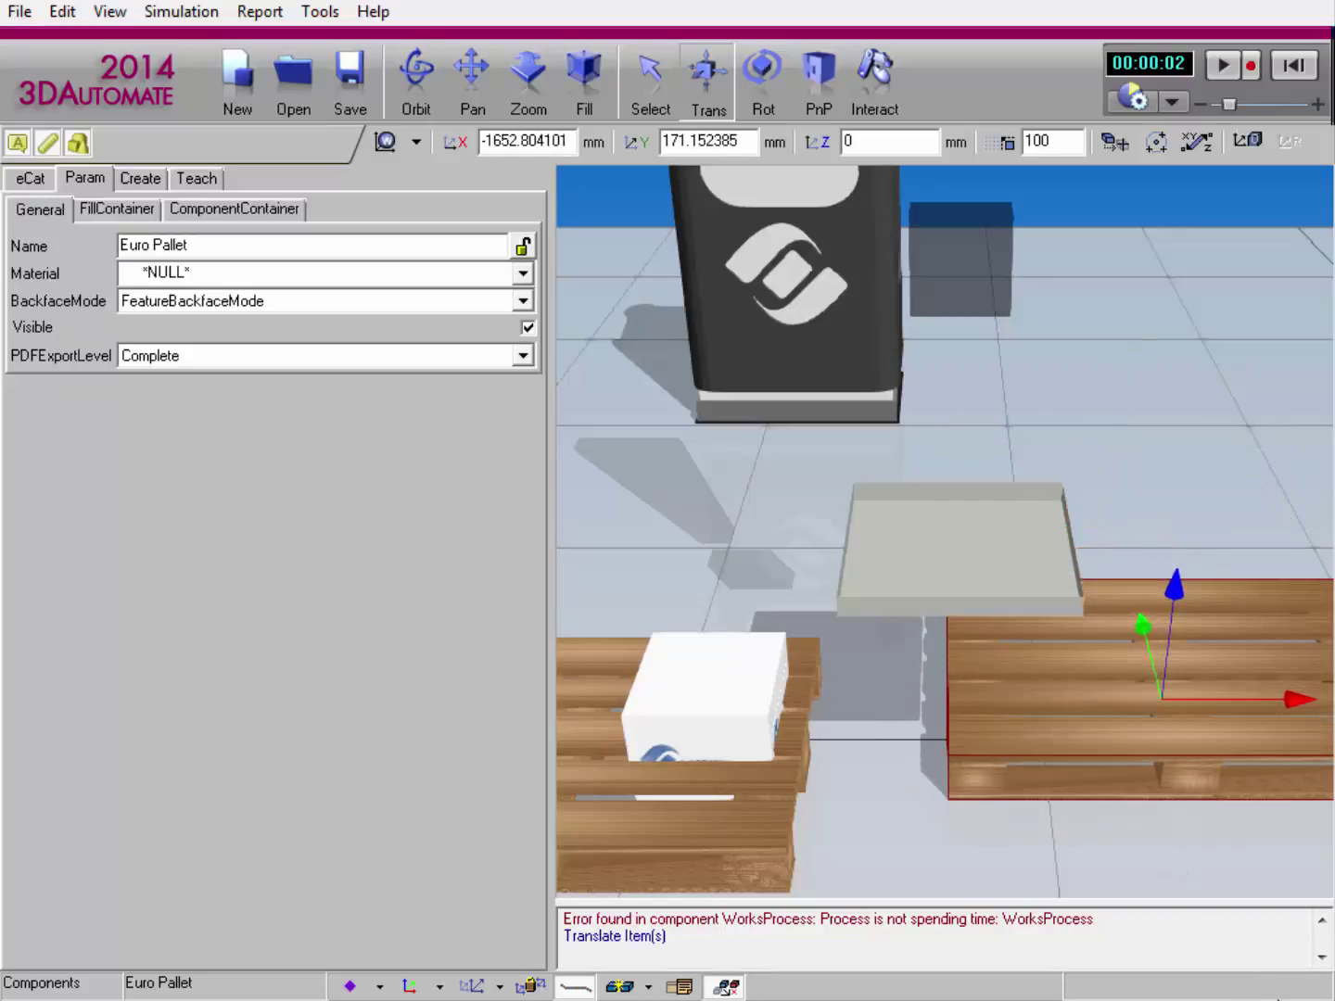
Step: Disable OnlyContainedComponents on the Works Process while keeping Euro Pallet as the Selection
click(863, 534)
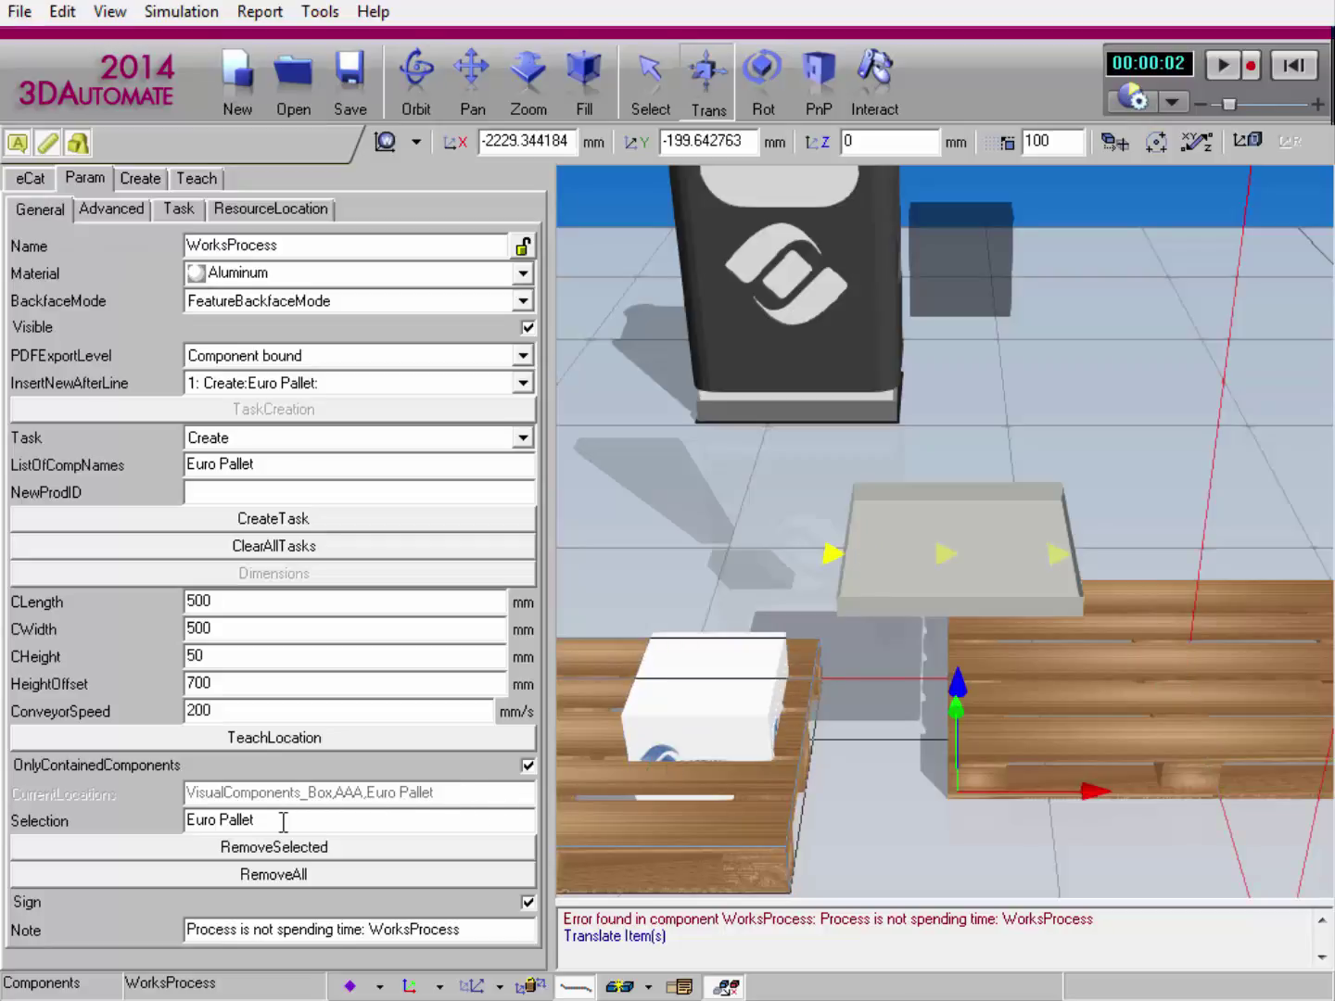
drag(283, 821, 170, 821)
click(528, 767)
click(527, 767)
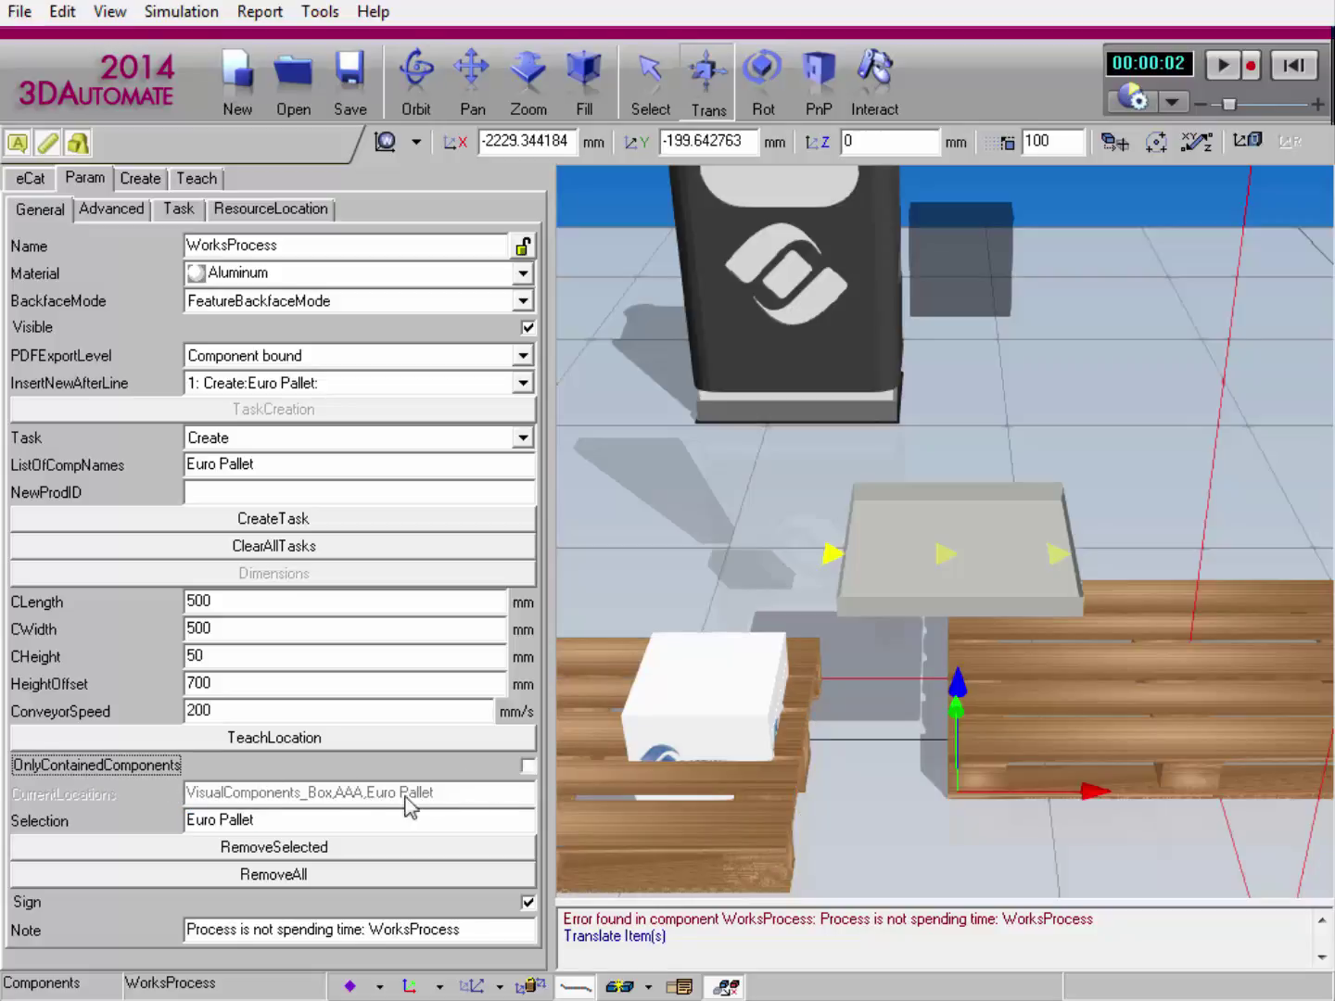
Step: Teach the Euro Pallet's location, reset the simulation and move the Works Process along Y to about 55 mm
click(336, 742)
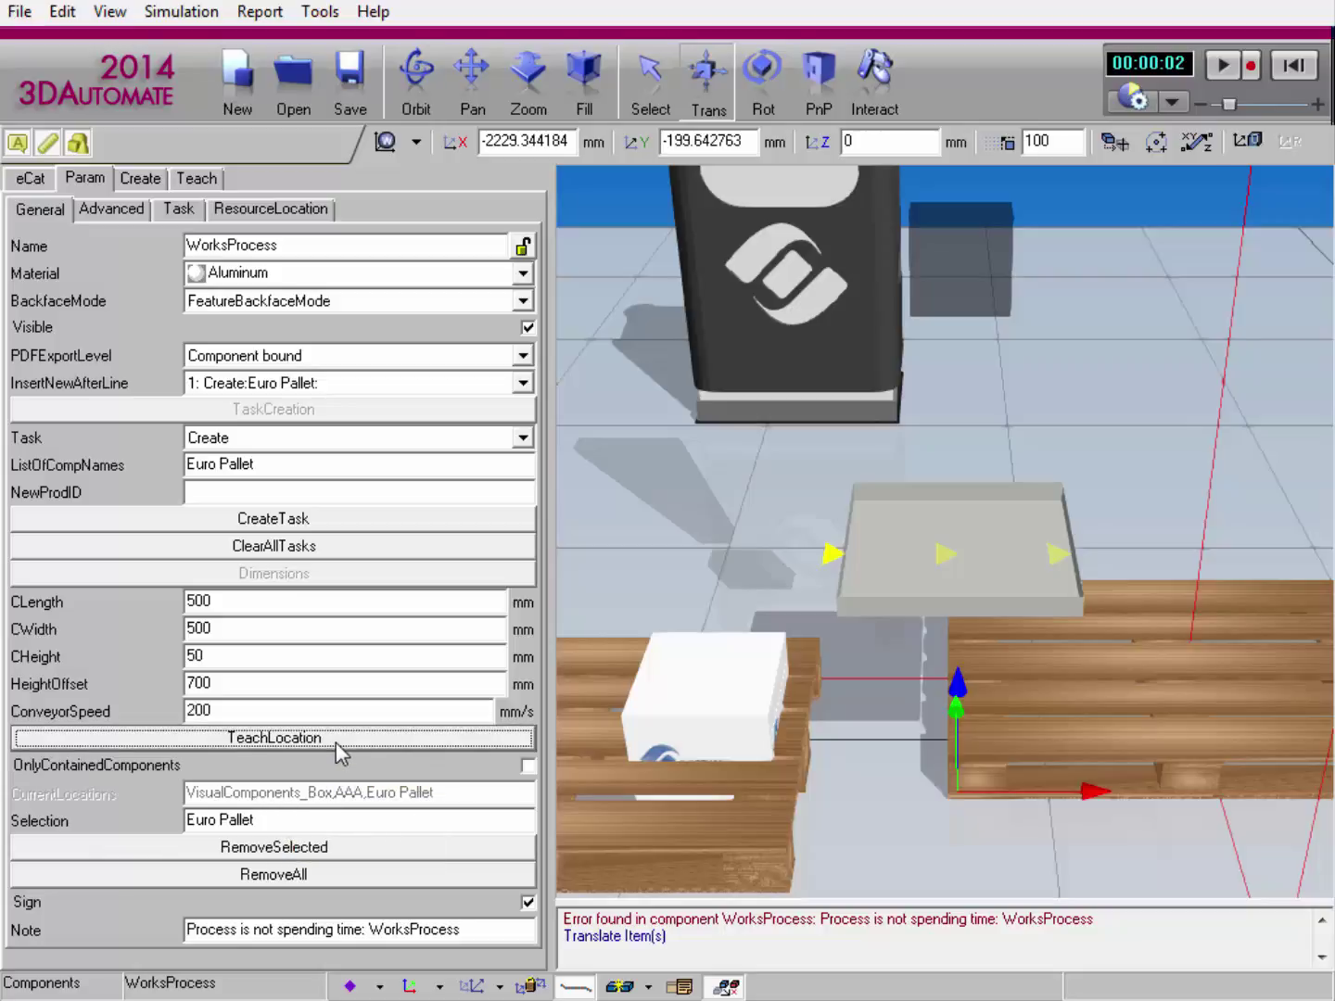
click(1302, 79)
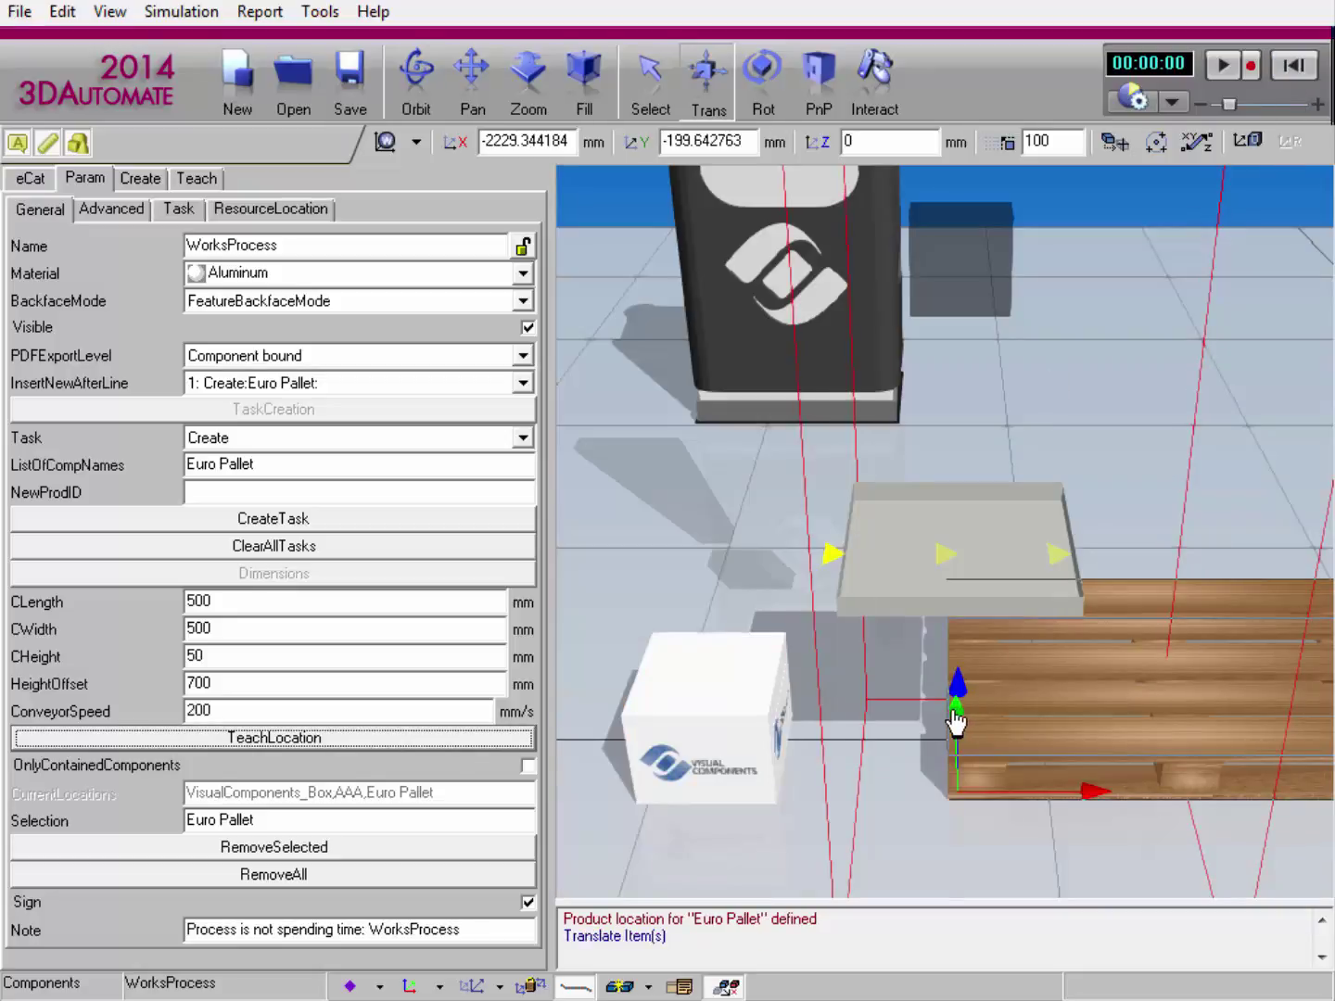
drag(955, 719, 958, 649)
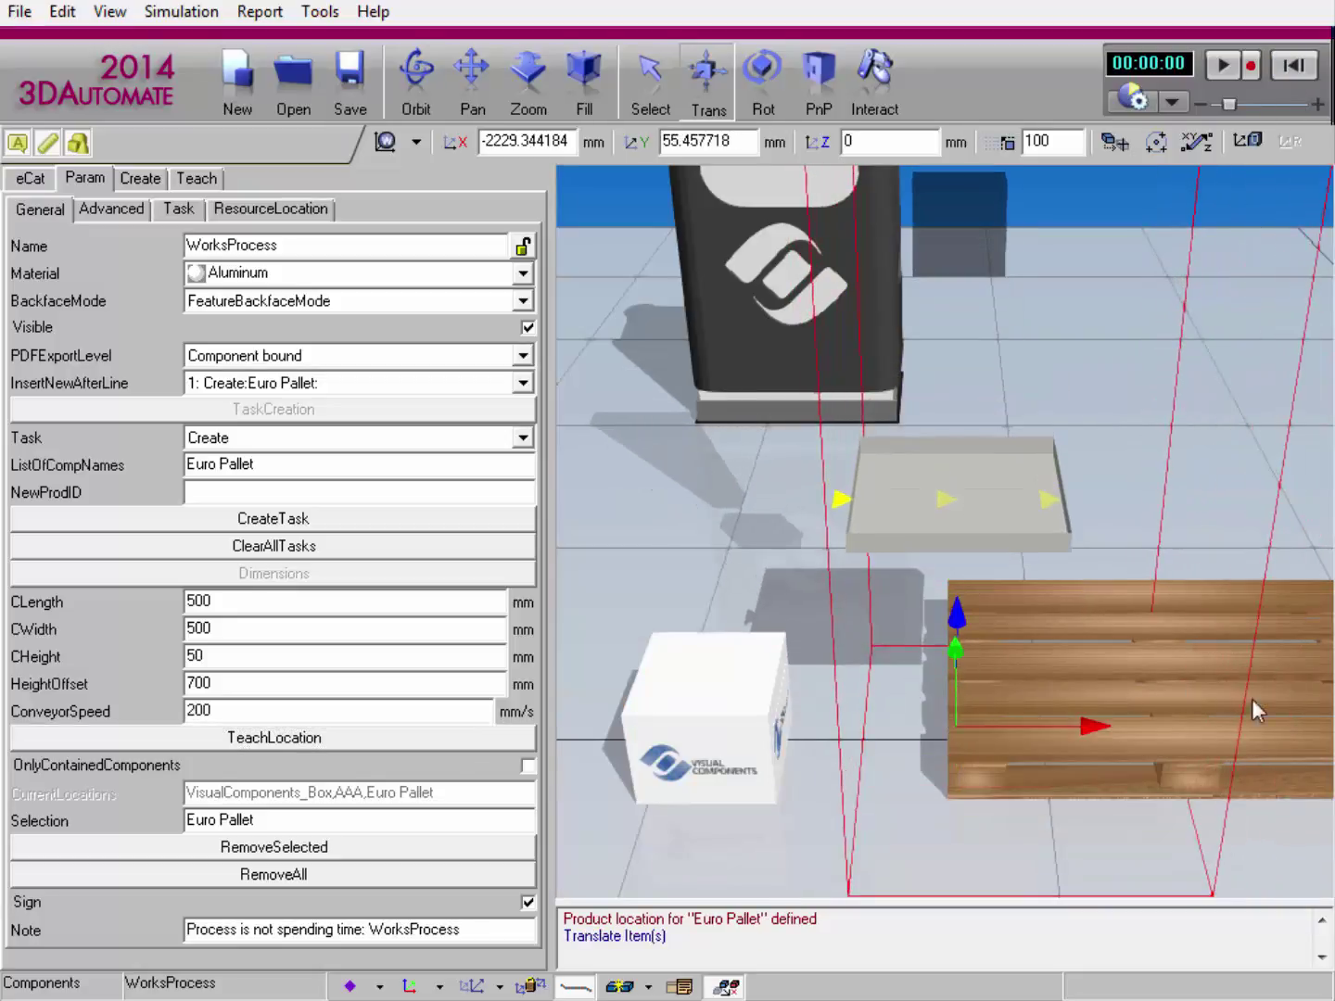
Step: Move the original pallet to about X -1338 mm, Y 2092 mm and run the simulation
click(1252, 709)
drag(1251, 849, 1227, 479)
click(1225, 66)
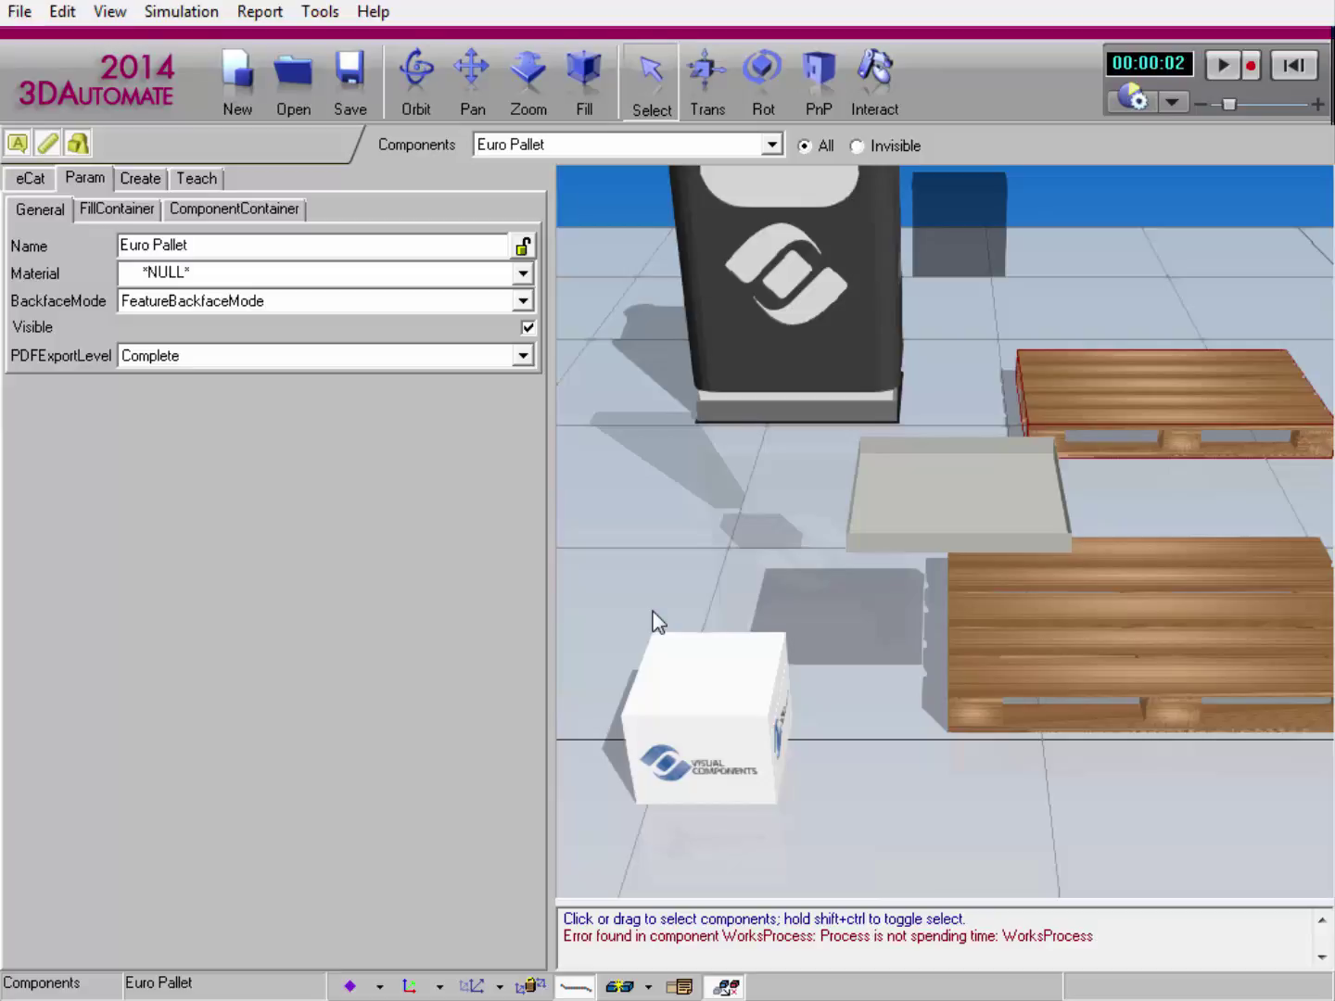
Step: Move the created pallet along negative X behind the box and the original pallet to about X -1838 mm, Y 400 mm
click(1172, 632)
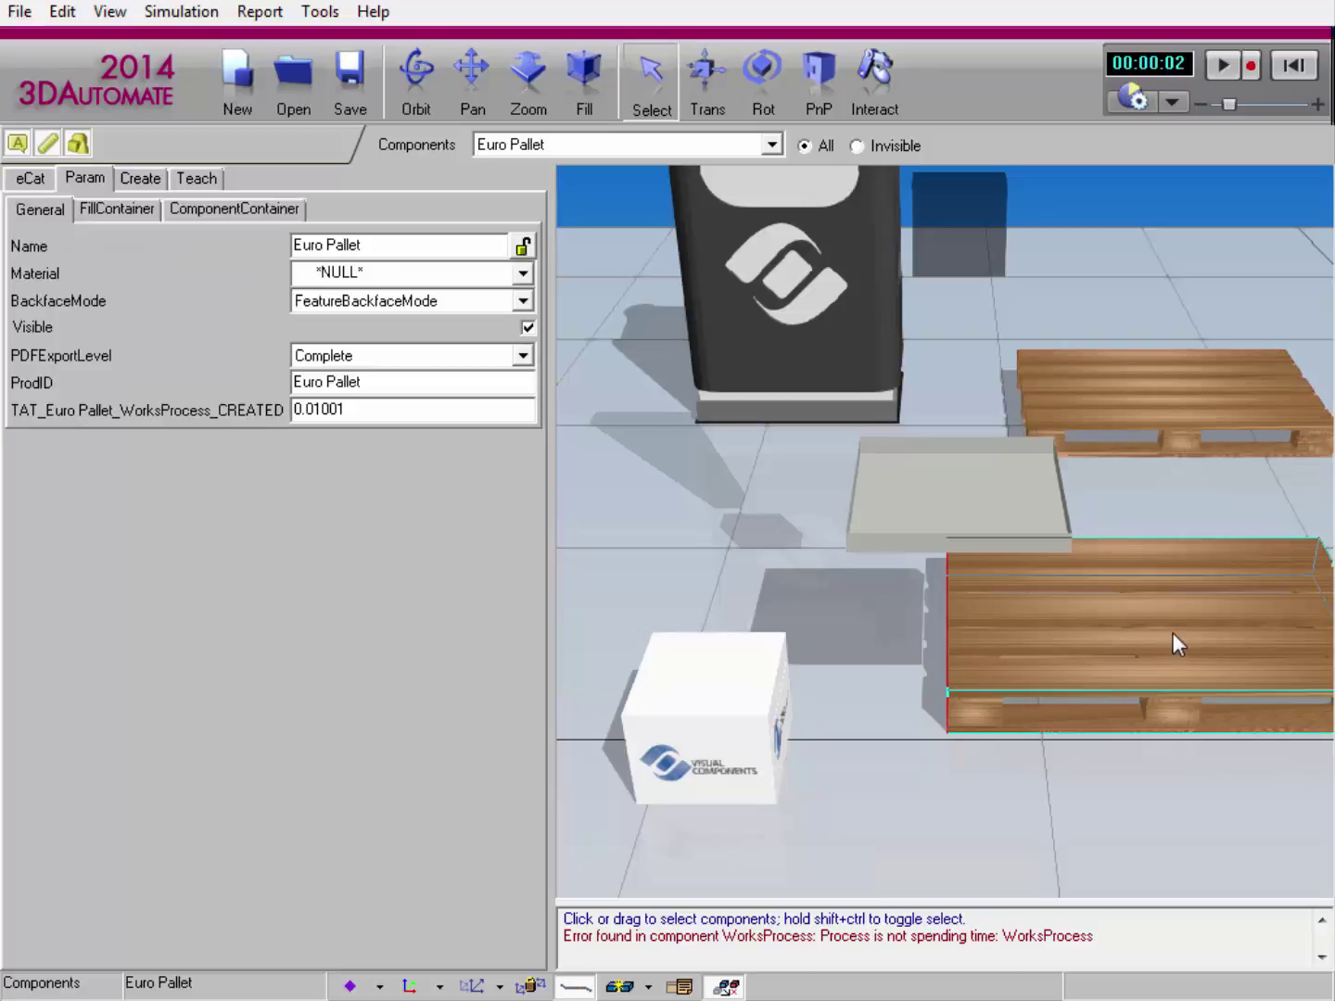
click(709, 77)
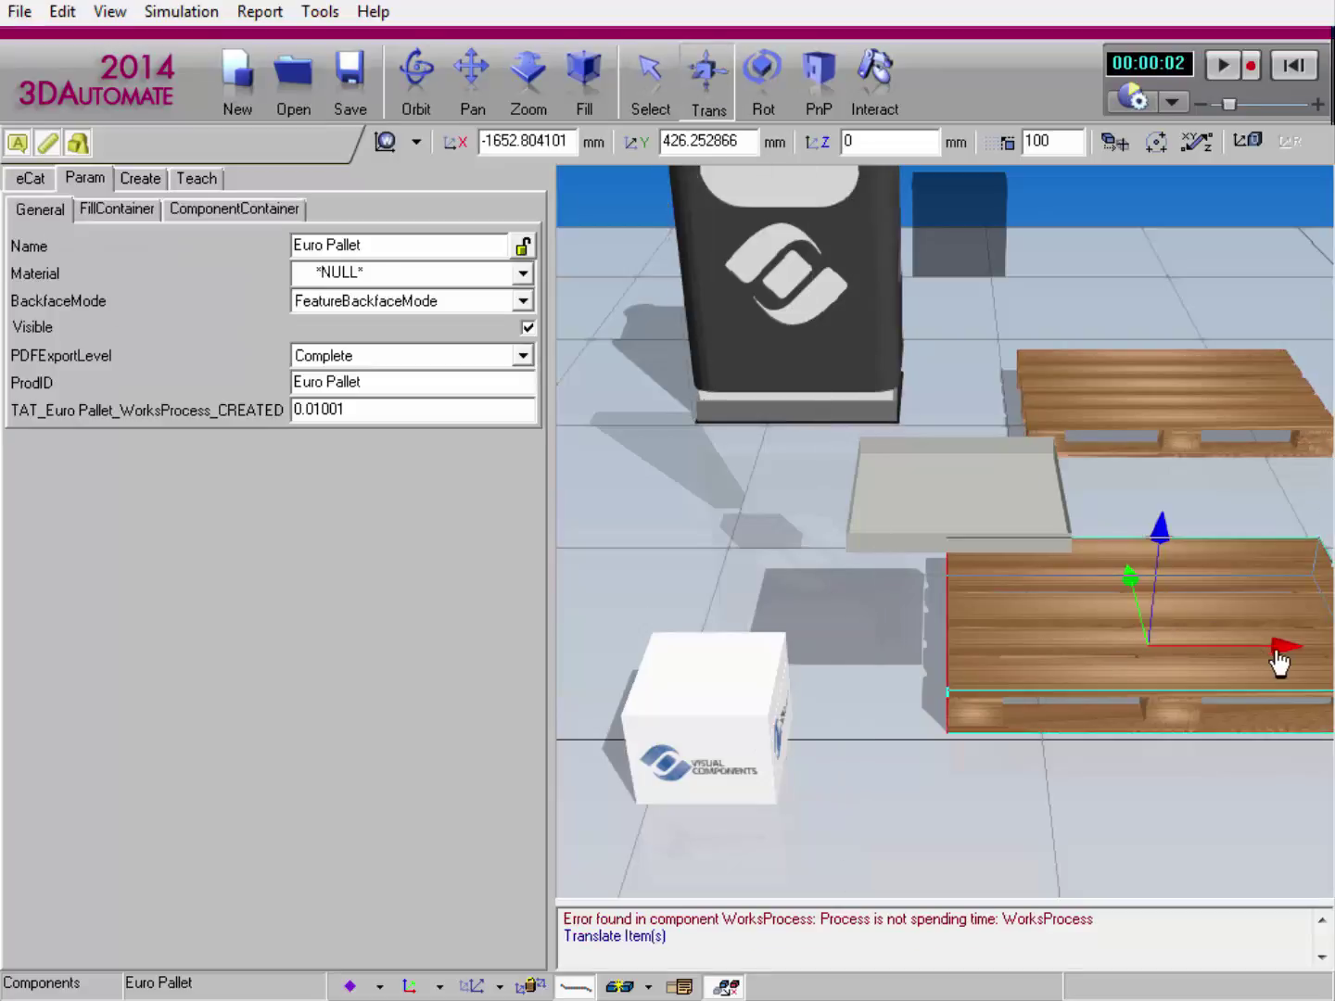
drag(1286, 663, 740, 633)
click(1175, 407)
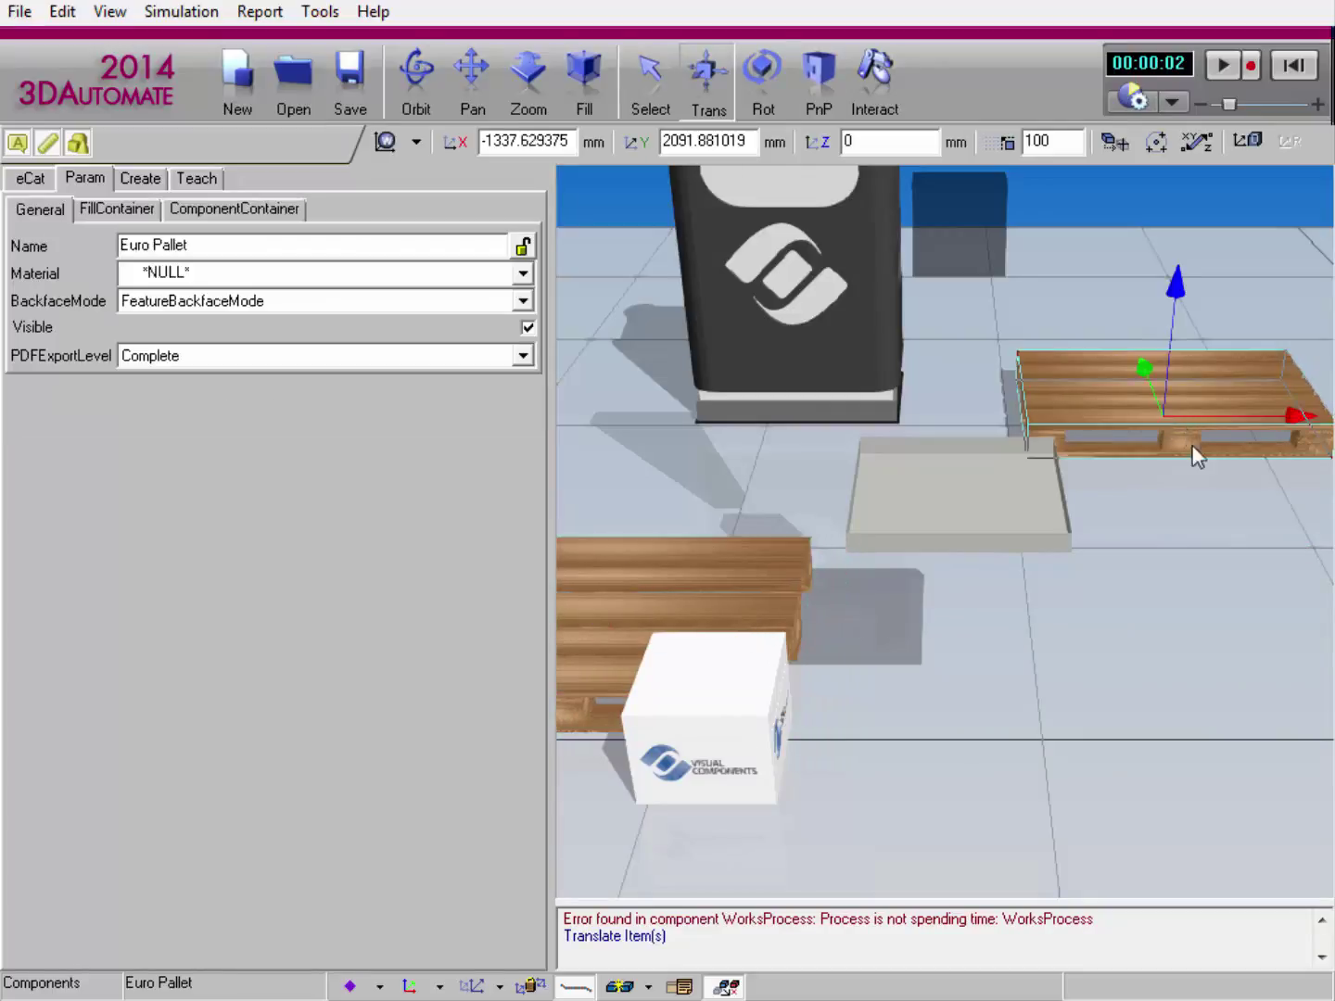
drag(1178, 620, 1135, 925)
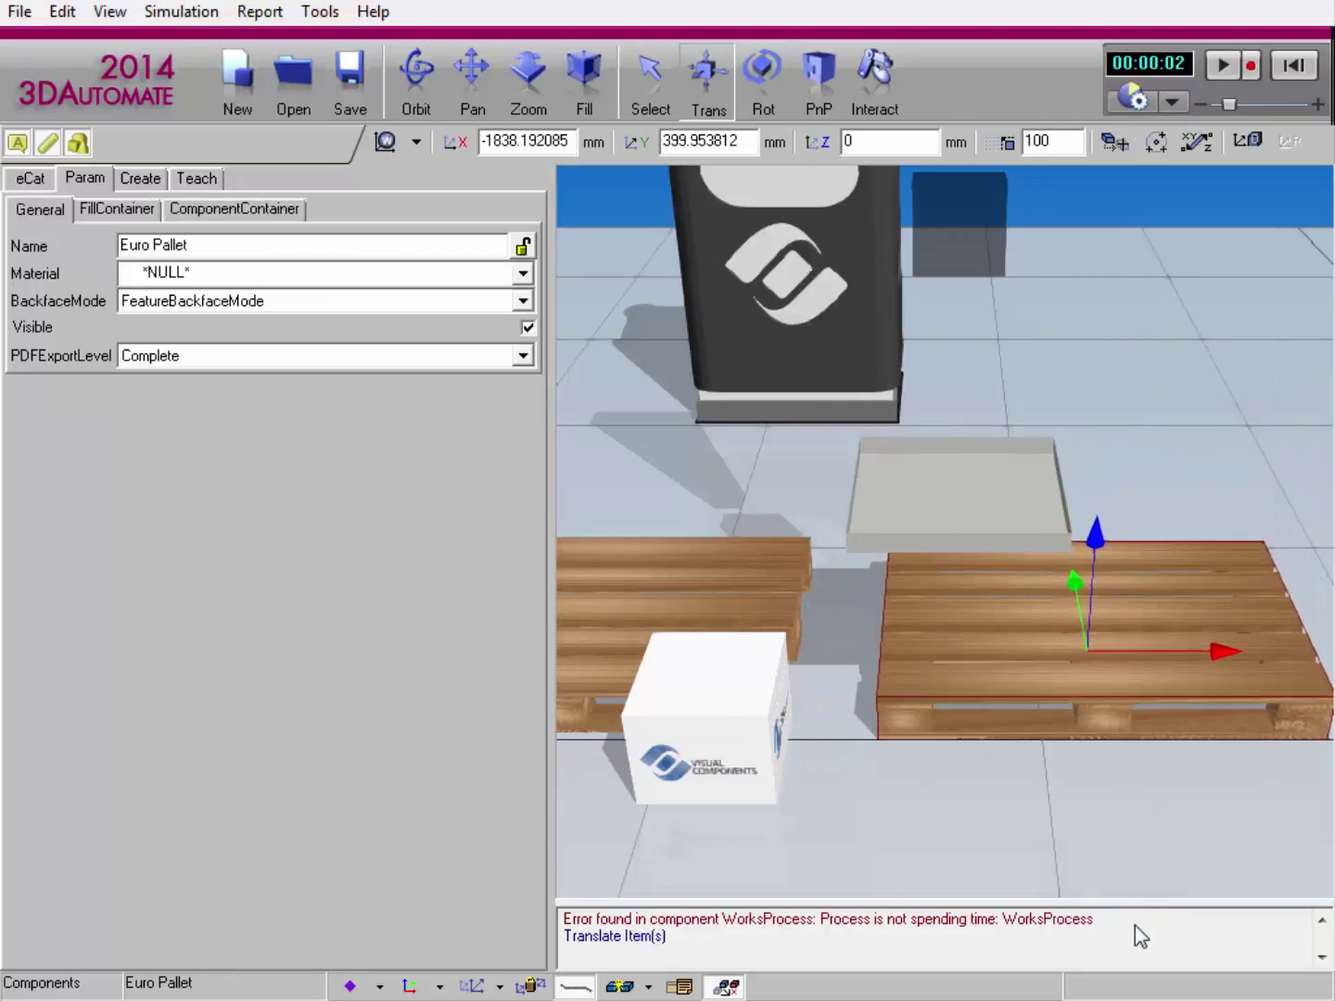
click(990, 511)
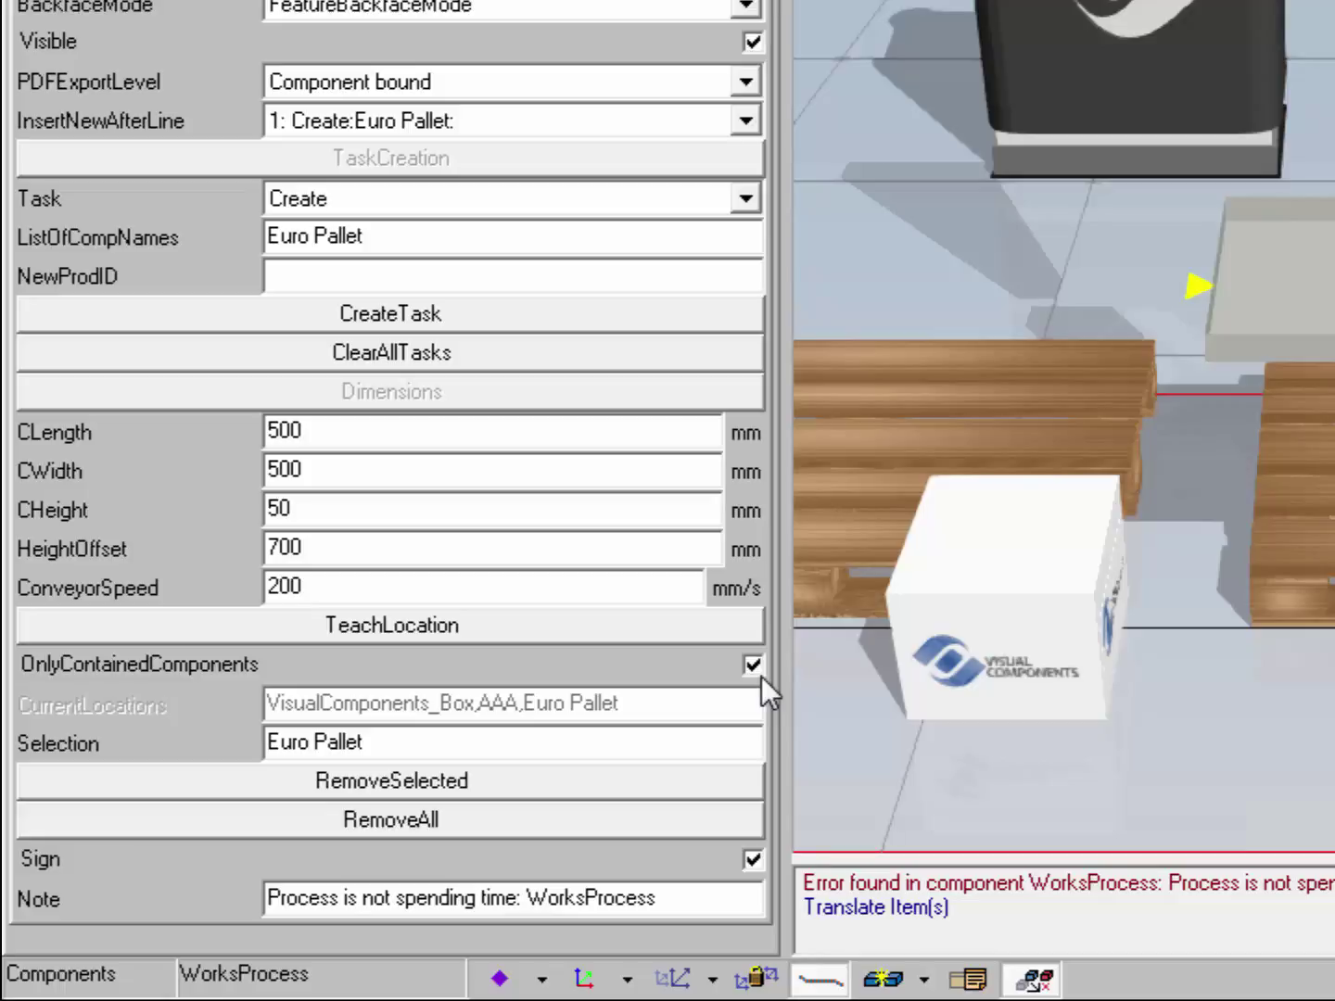
click(457, 741)
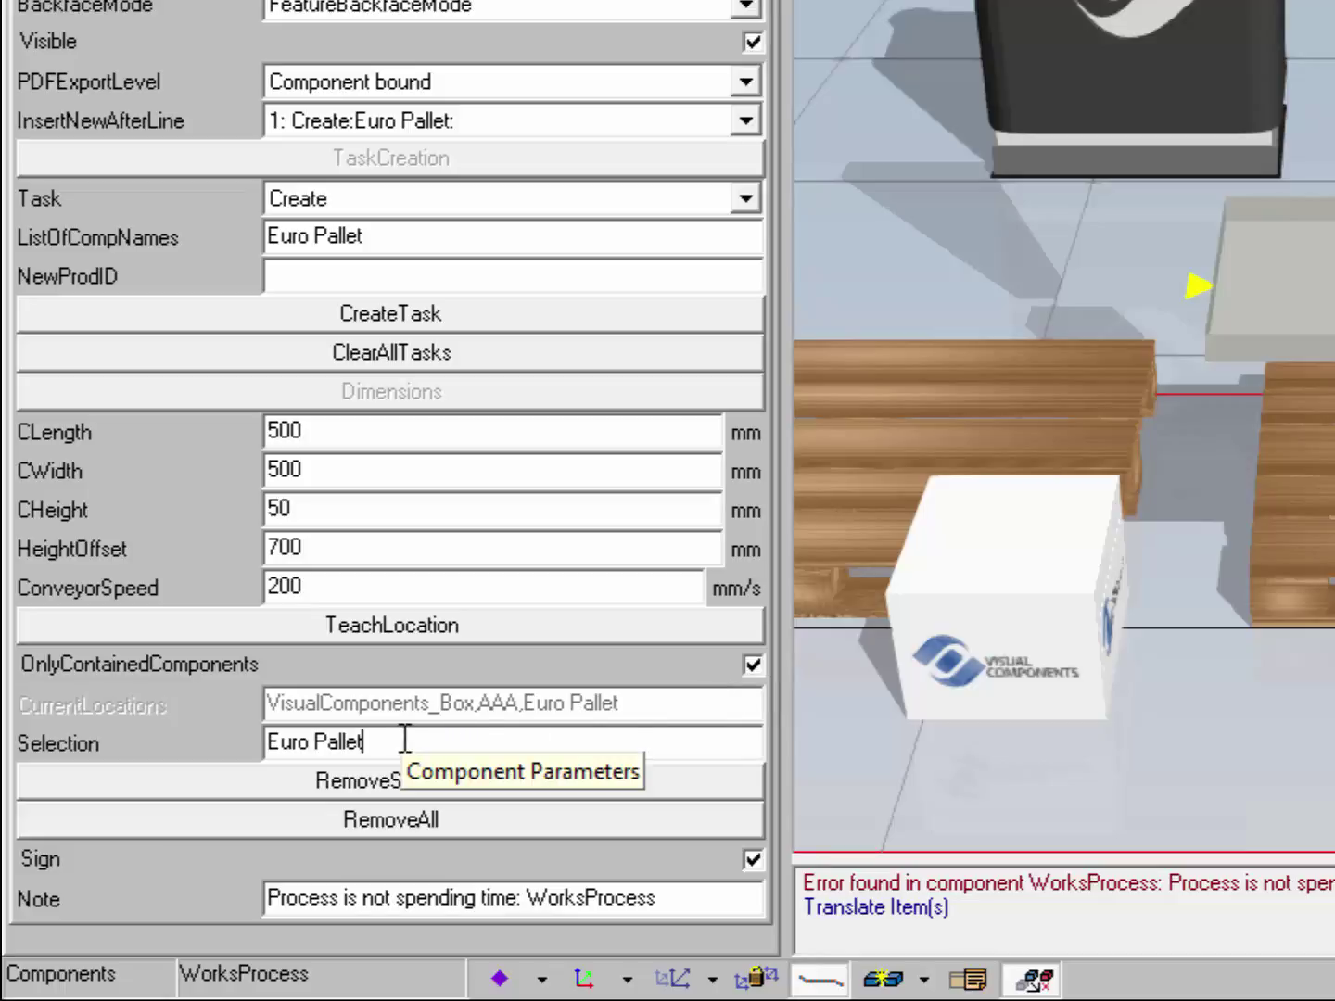
text(34343423423)
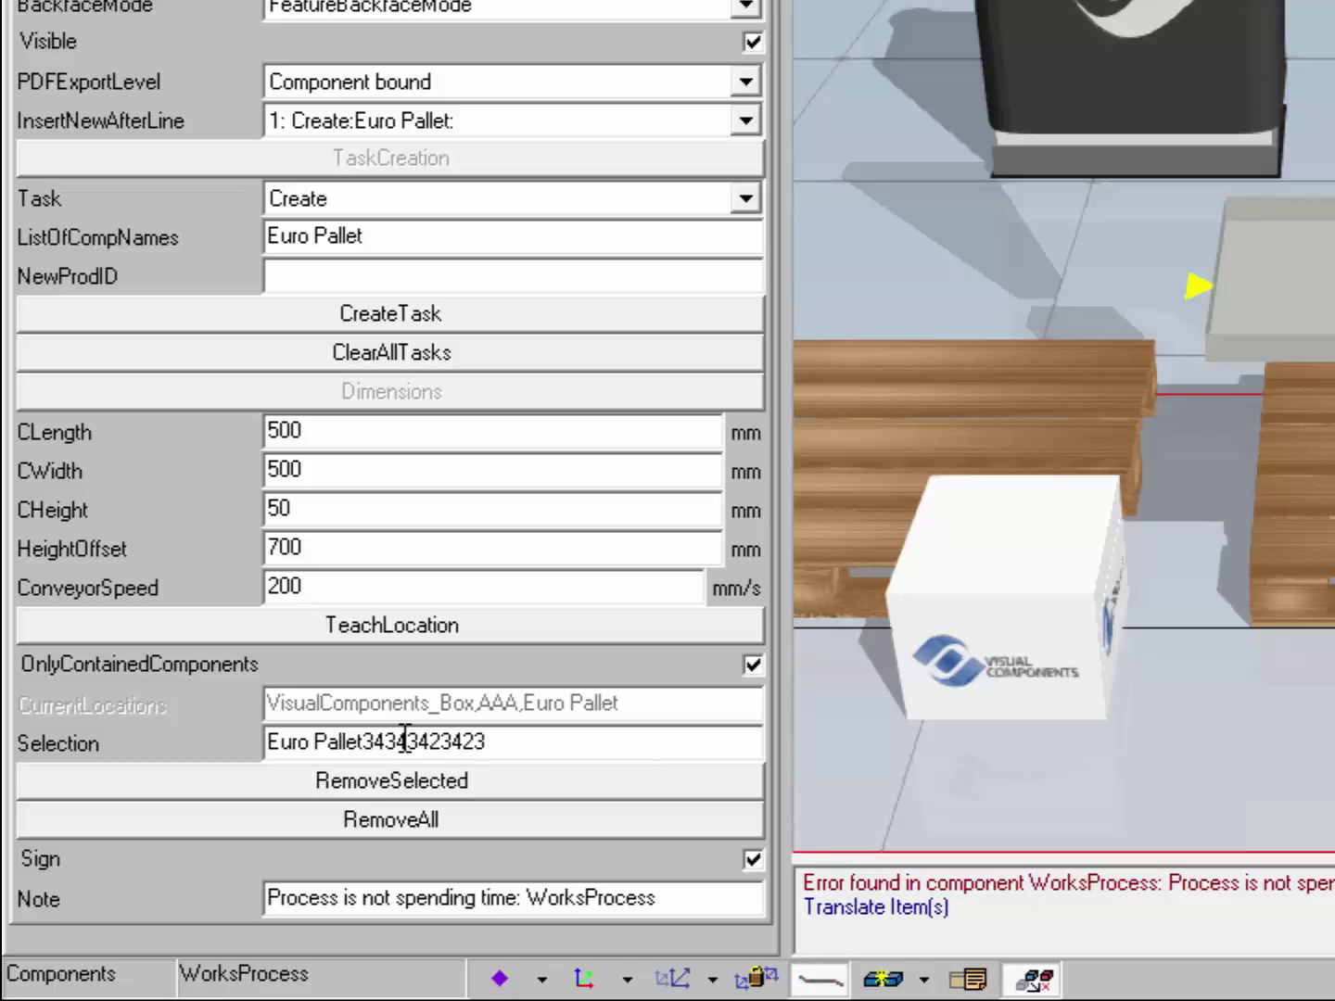
click(470, 621)
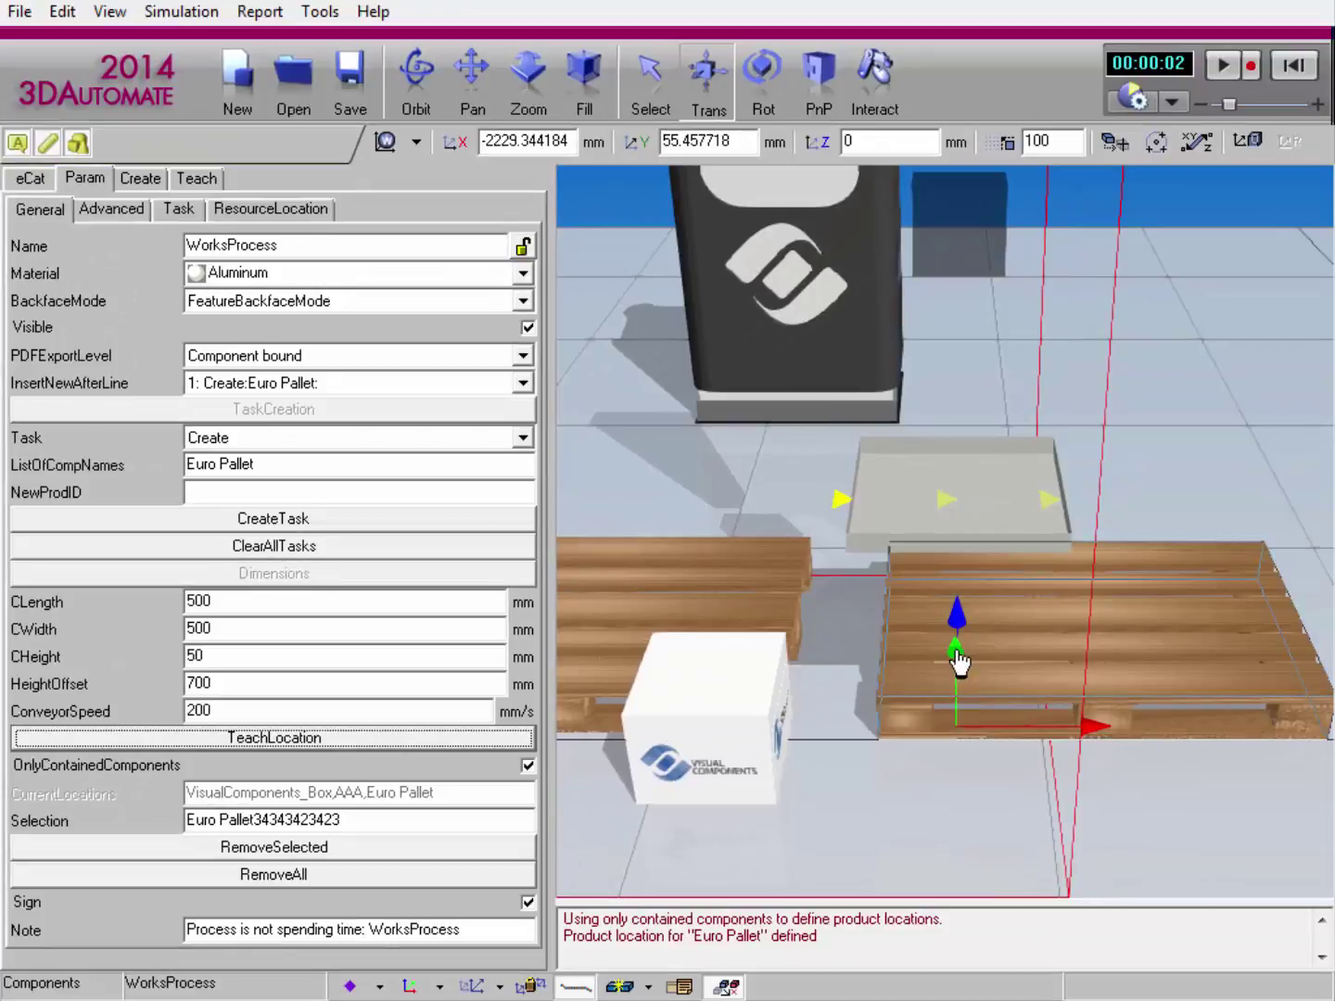
Step: Lower the Works Process to about Z -38 mm and move the original pallet to about X -1407 mm, Y 2132 mm
mouse_move(960, 660)
mouse_down()
mouse_move(955, 584)
mouse_move(961, 675)
mouse_up()
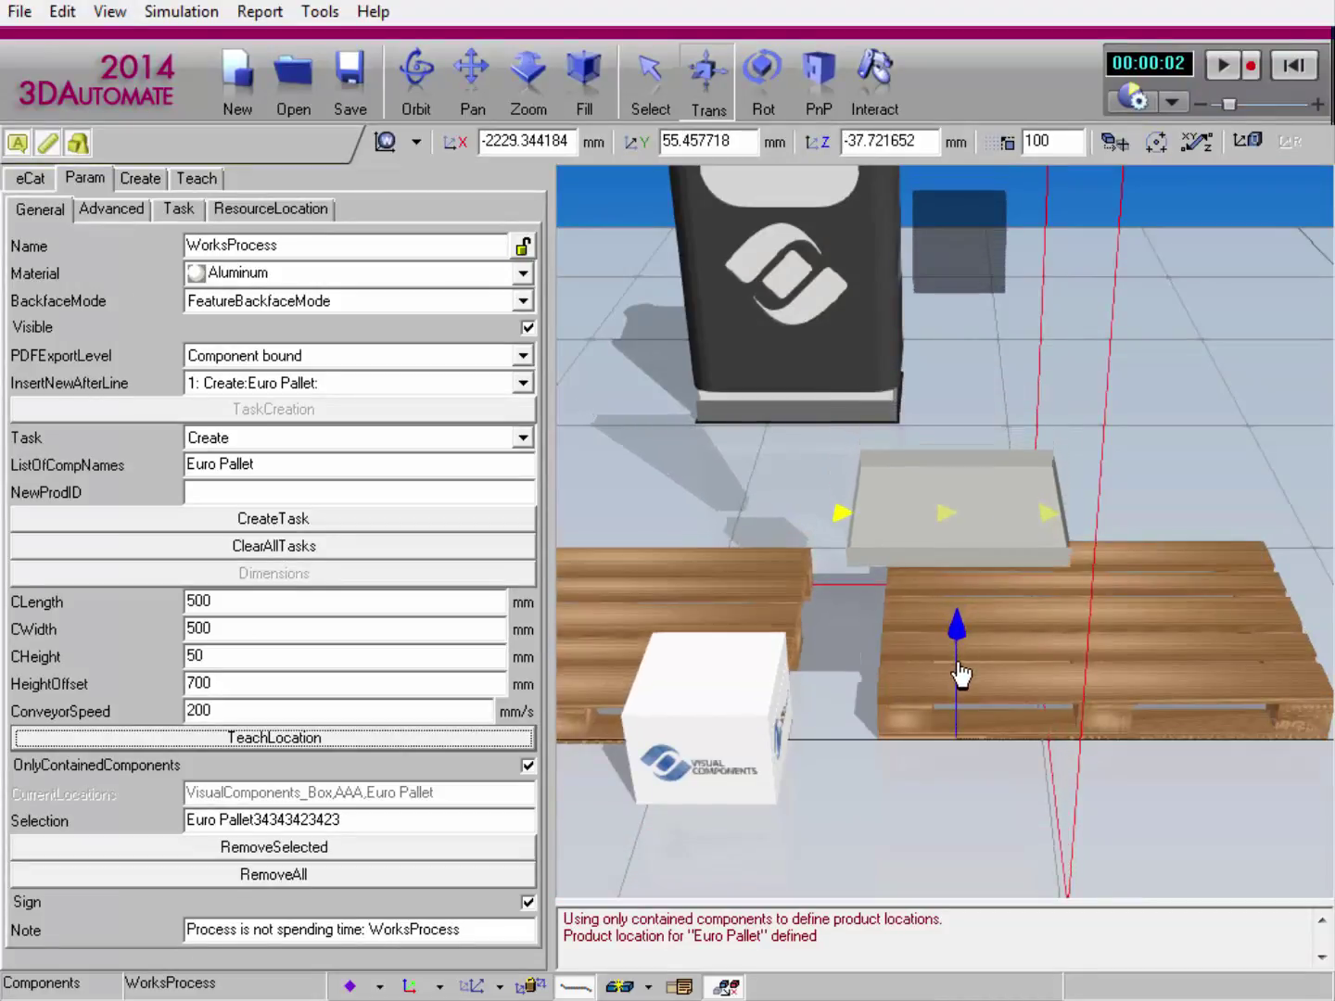
click(1201, 654)
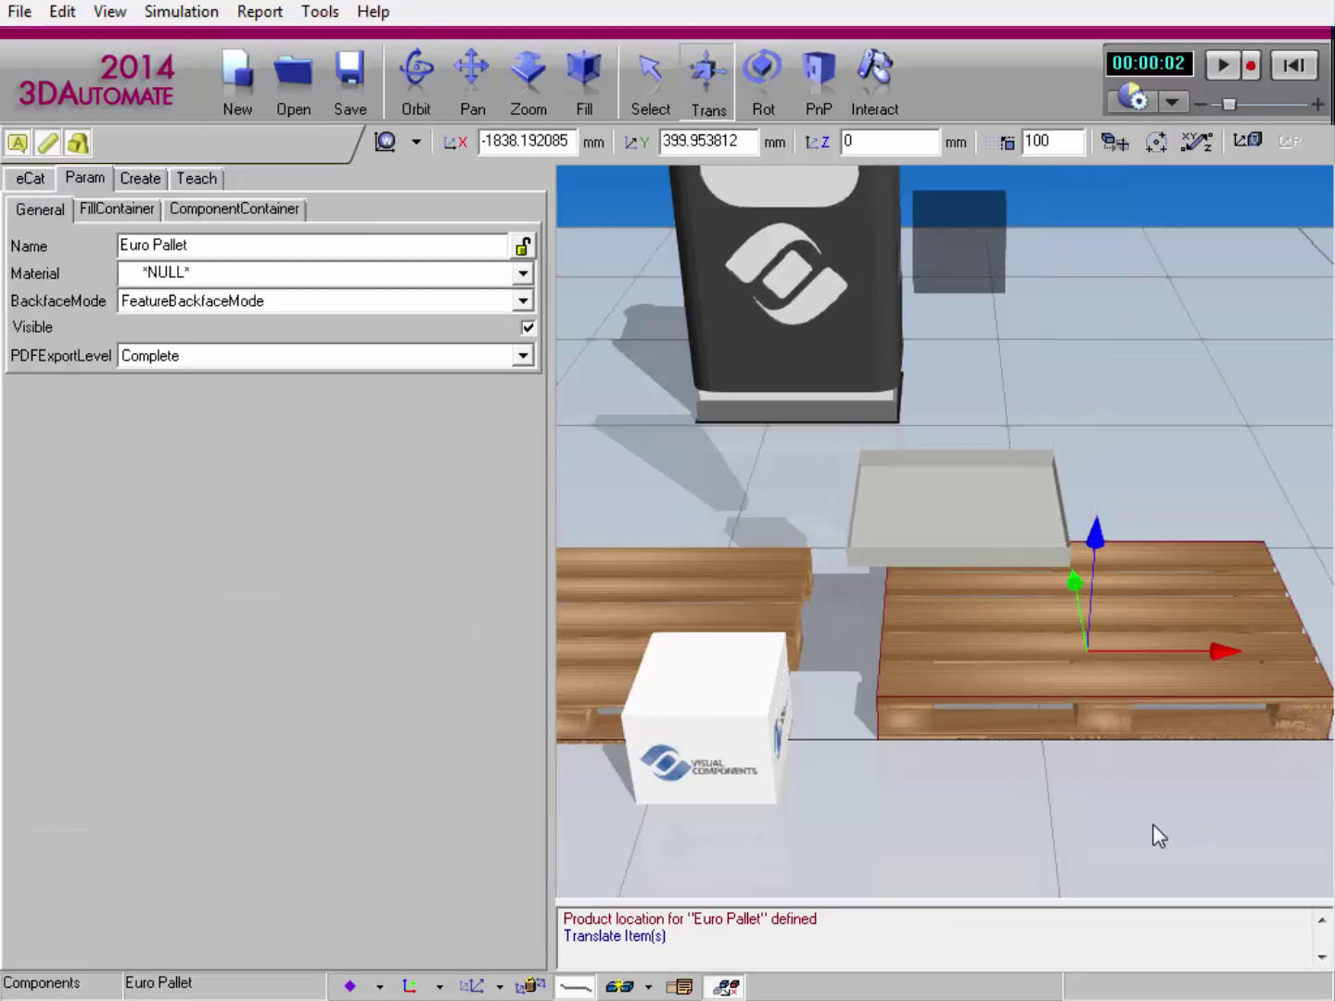
drag(1154, 835, 1196, 491)
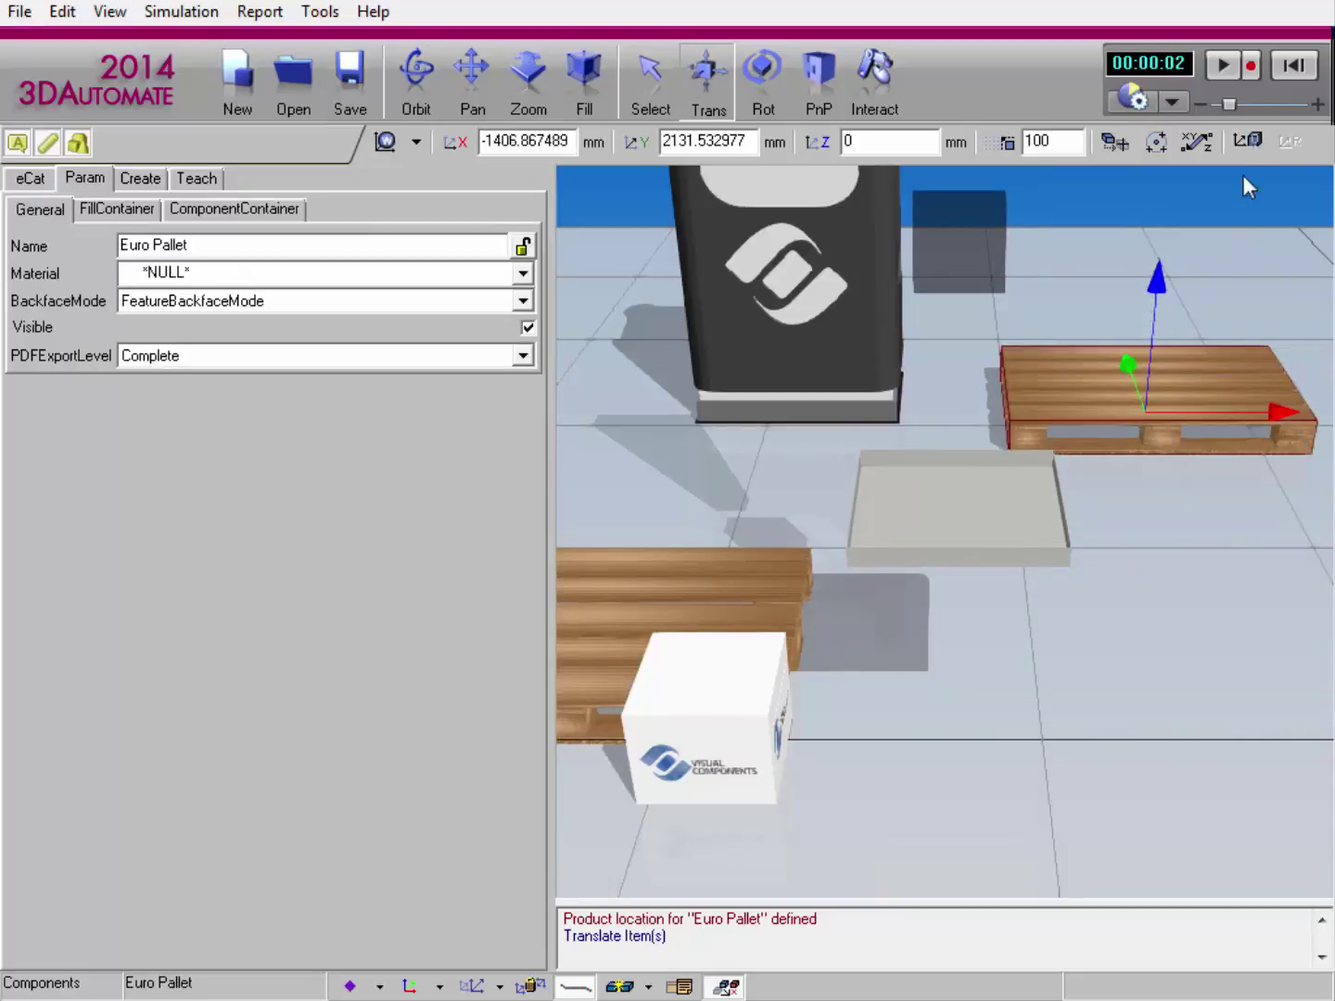
Step: Reset and rerun the simulation, and select the created pallet to examine where it is placed
click(1287, 71)
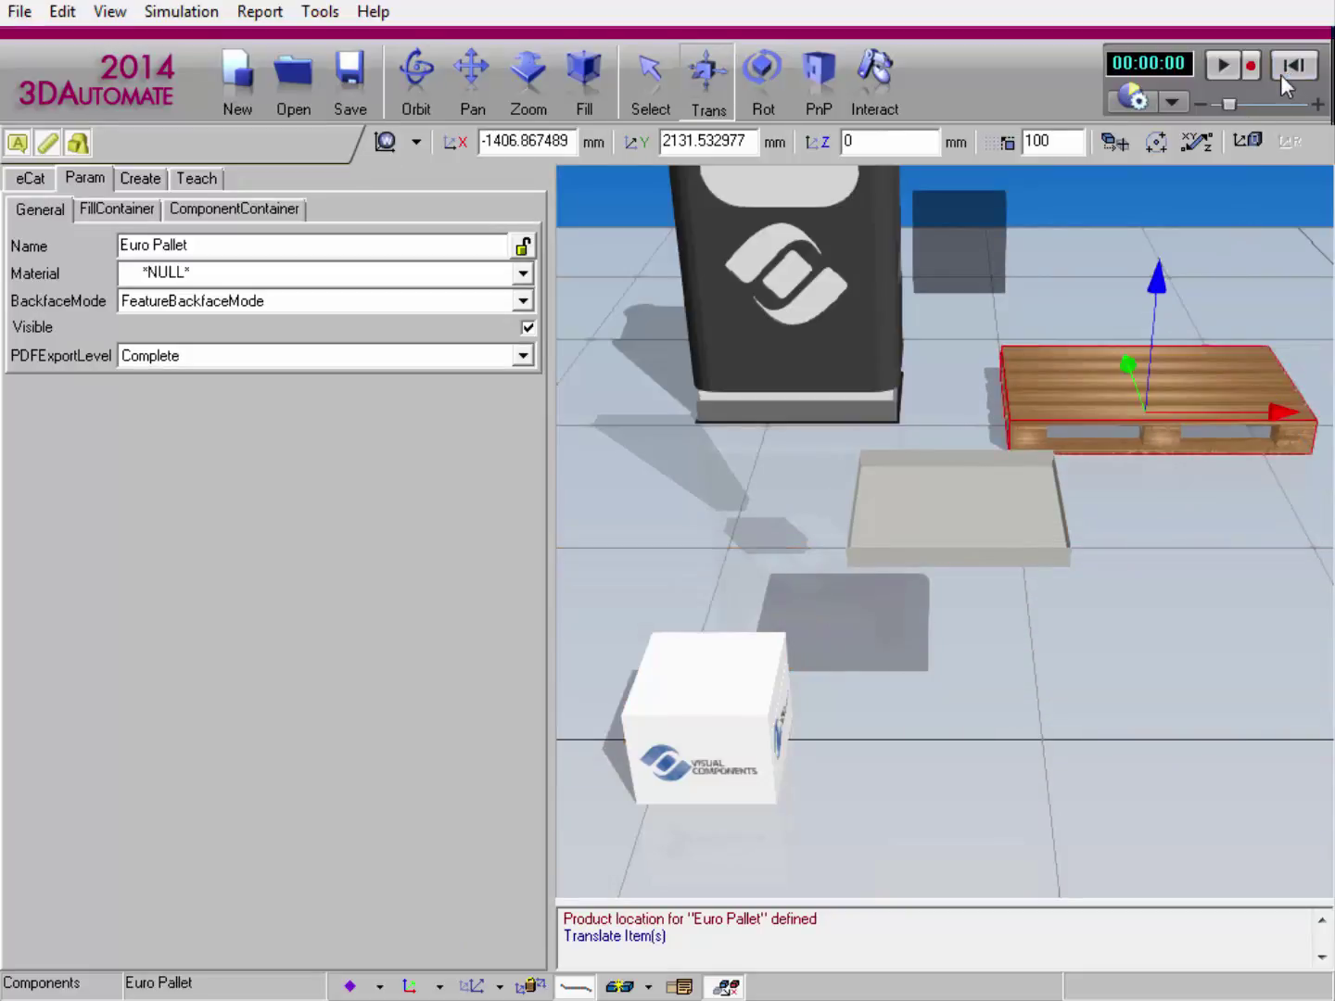
click(1224, 67)
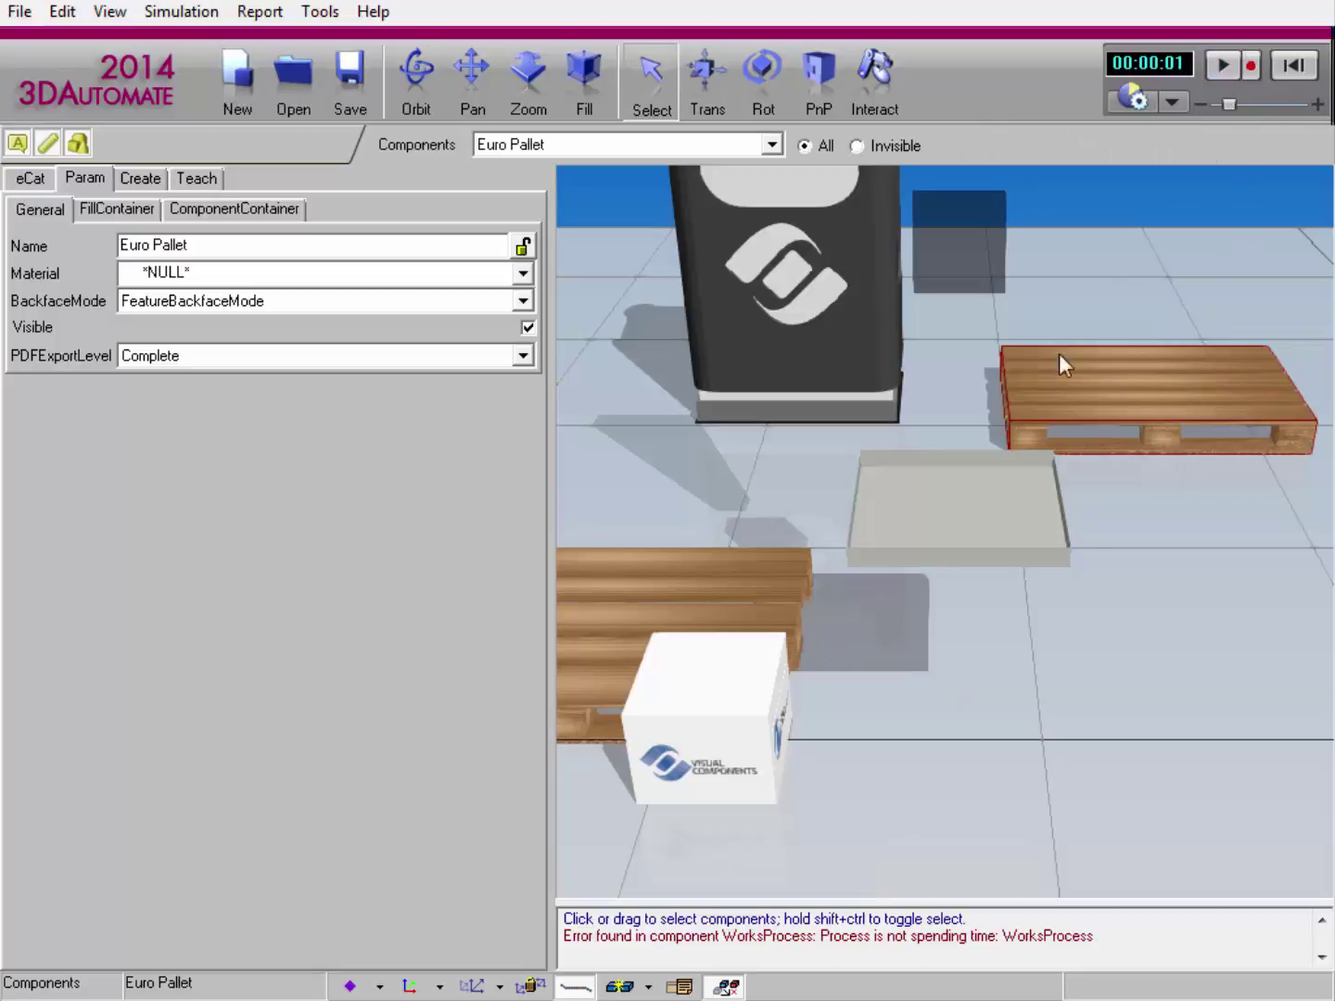
click(753, 591)
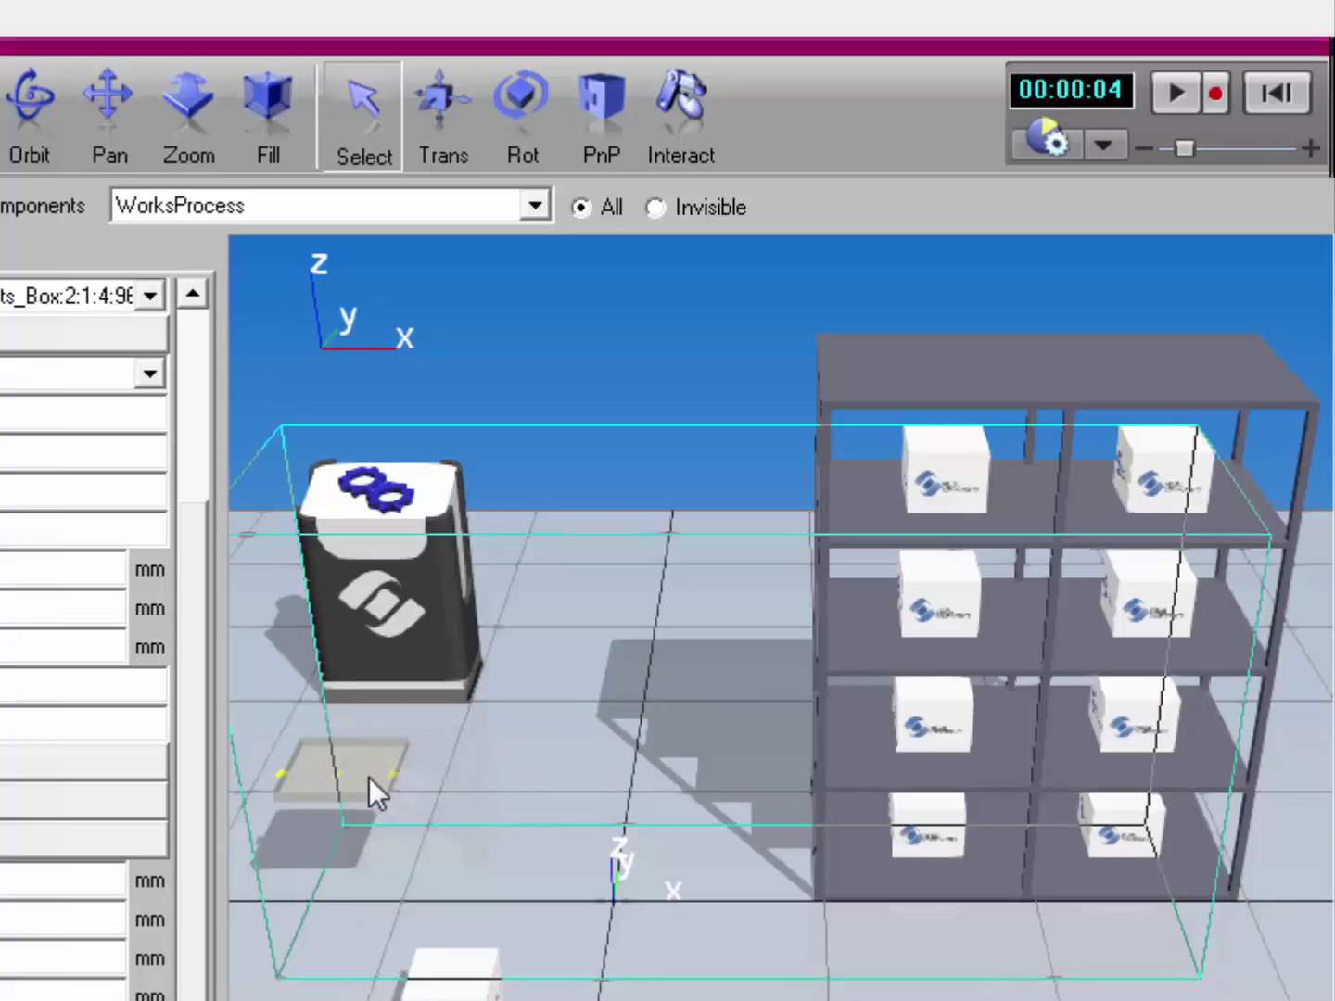
Step: In the shelf layout, move the Works Process along Y to about -1078 mm, then reset and rerun the simulation
click(448, 116)
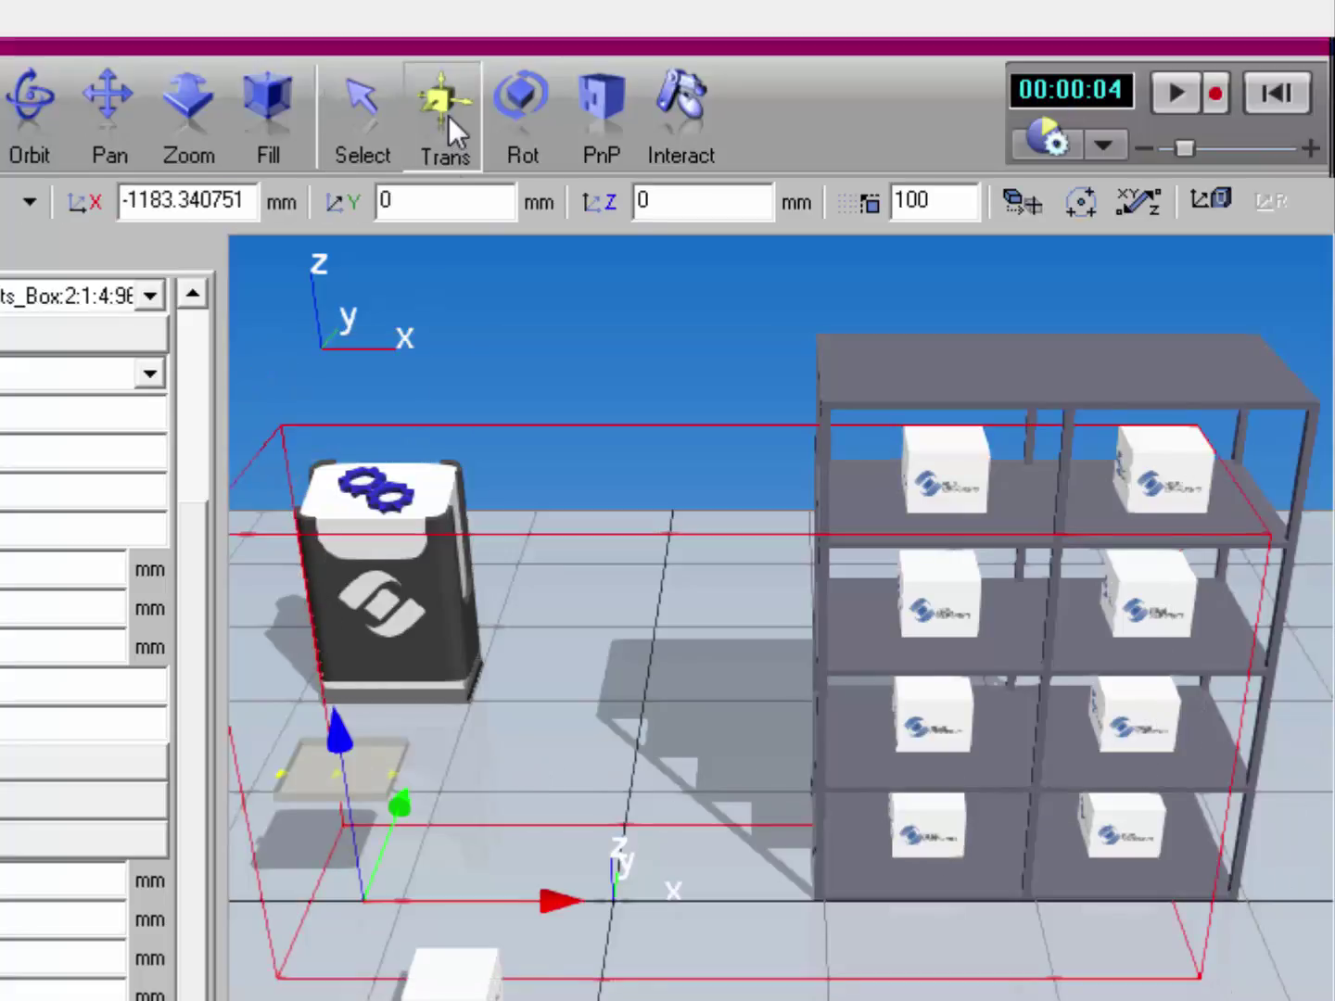
drag(400, 816, 432, 969)
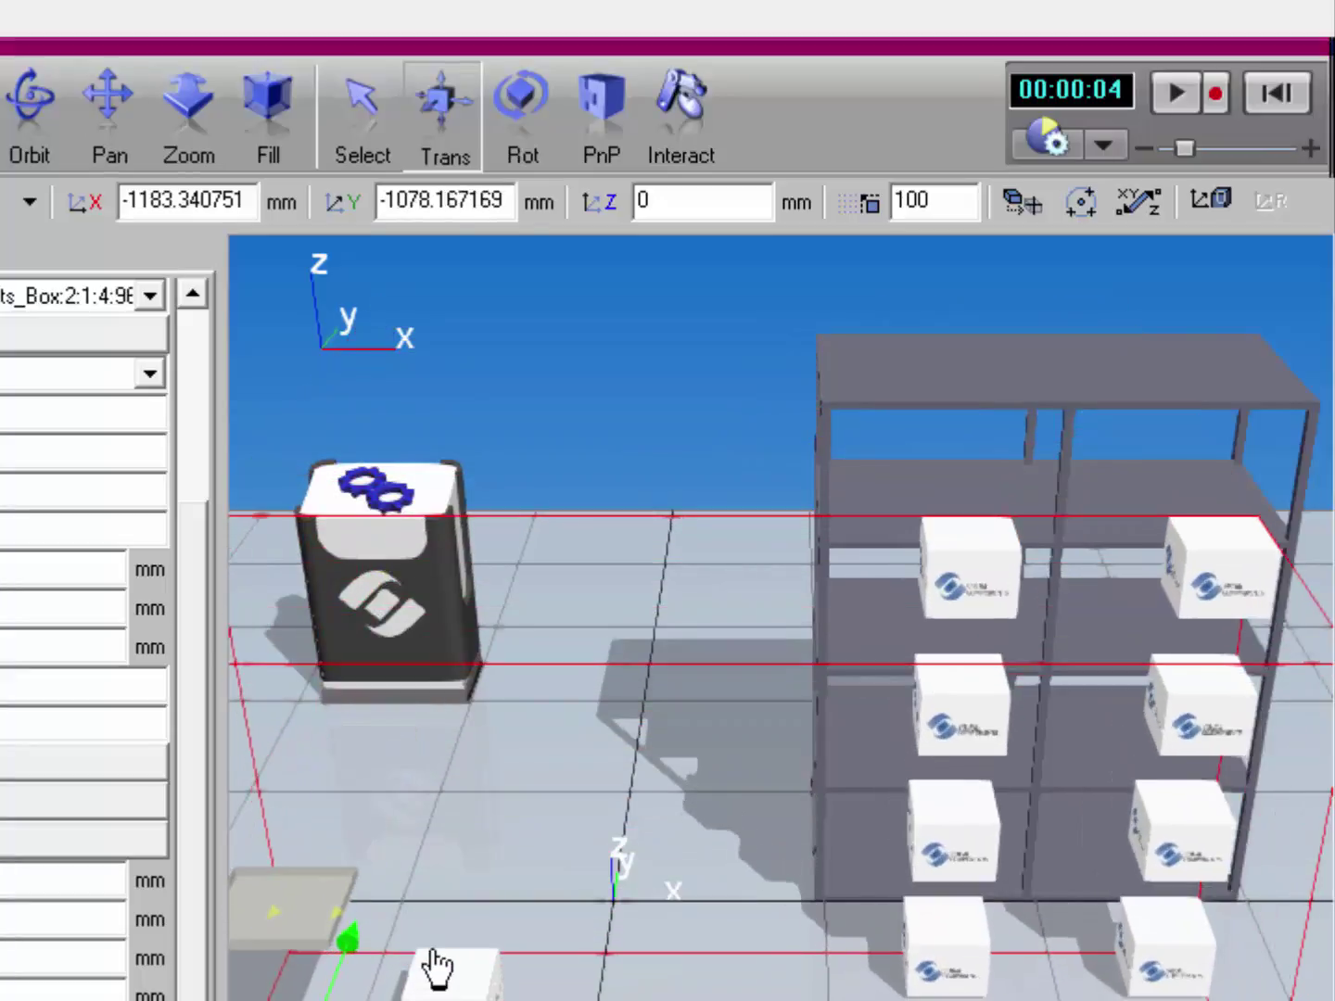
click(1276, 93)
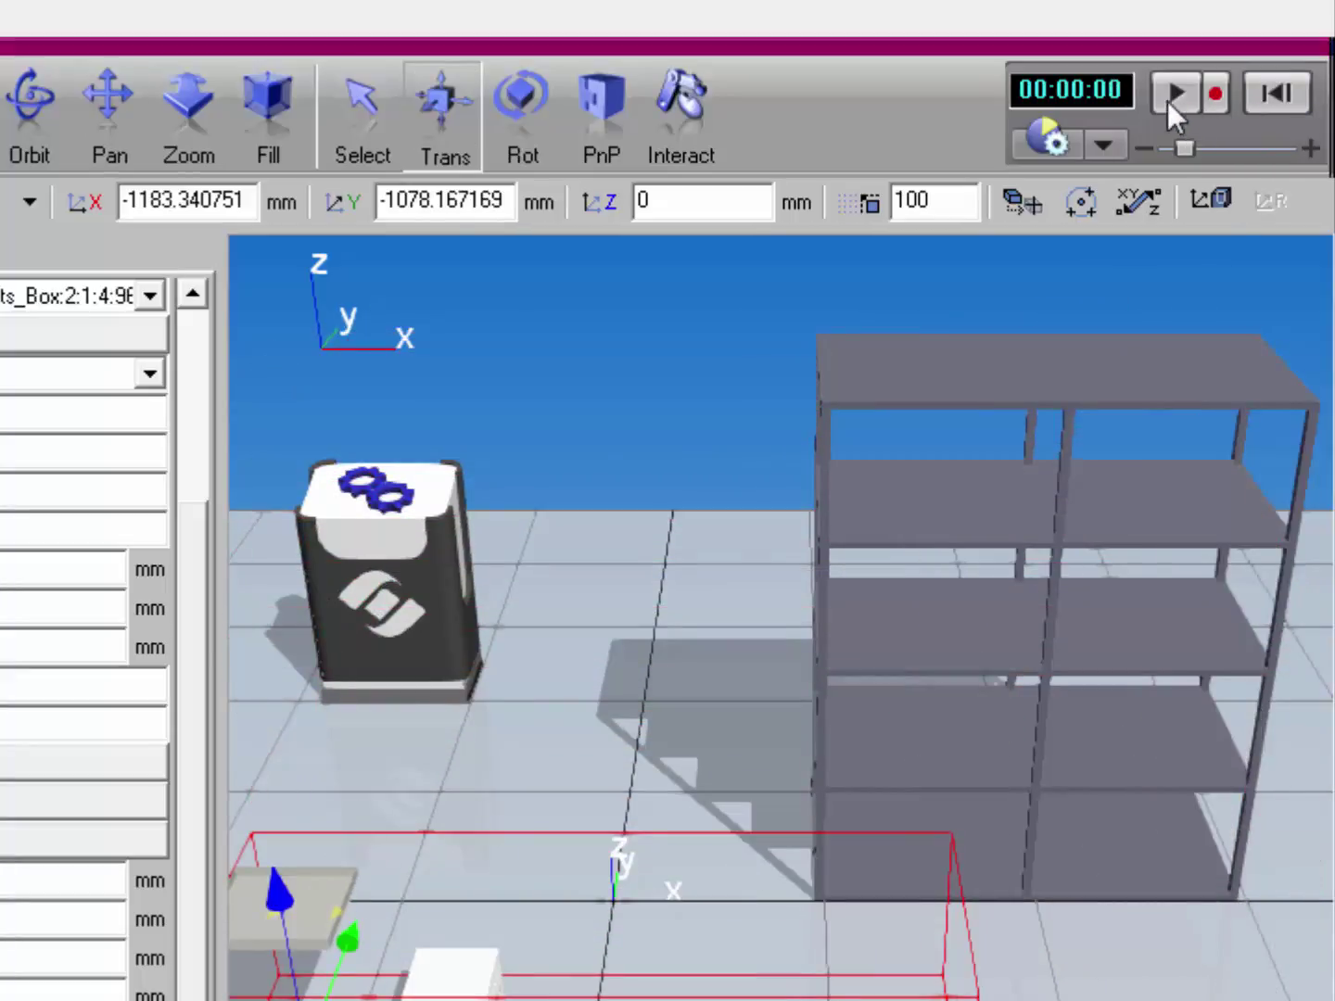
click(1173, 95)
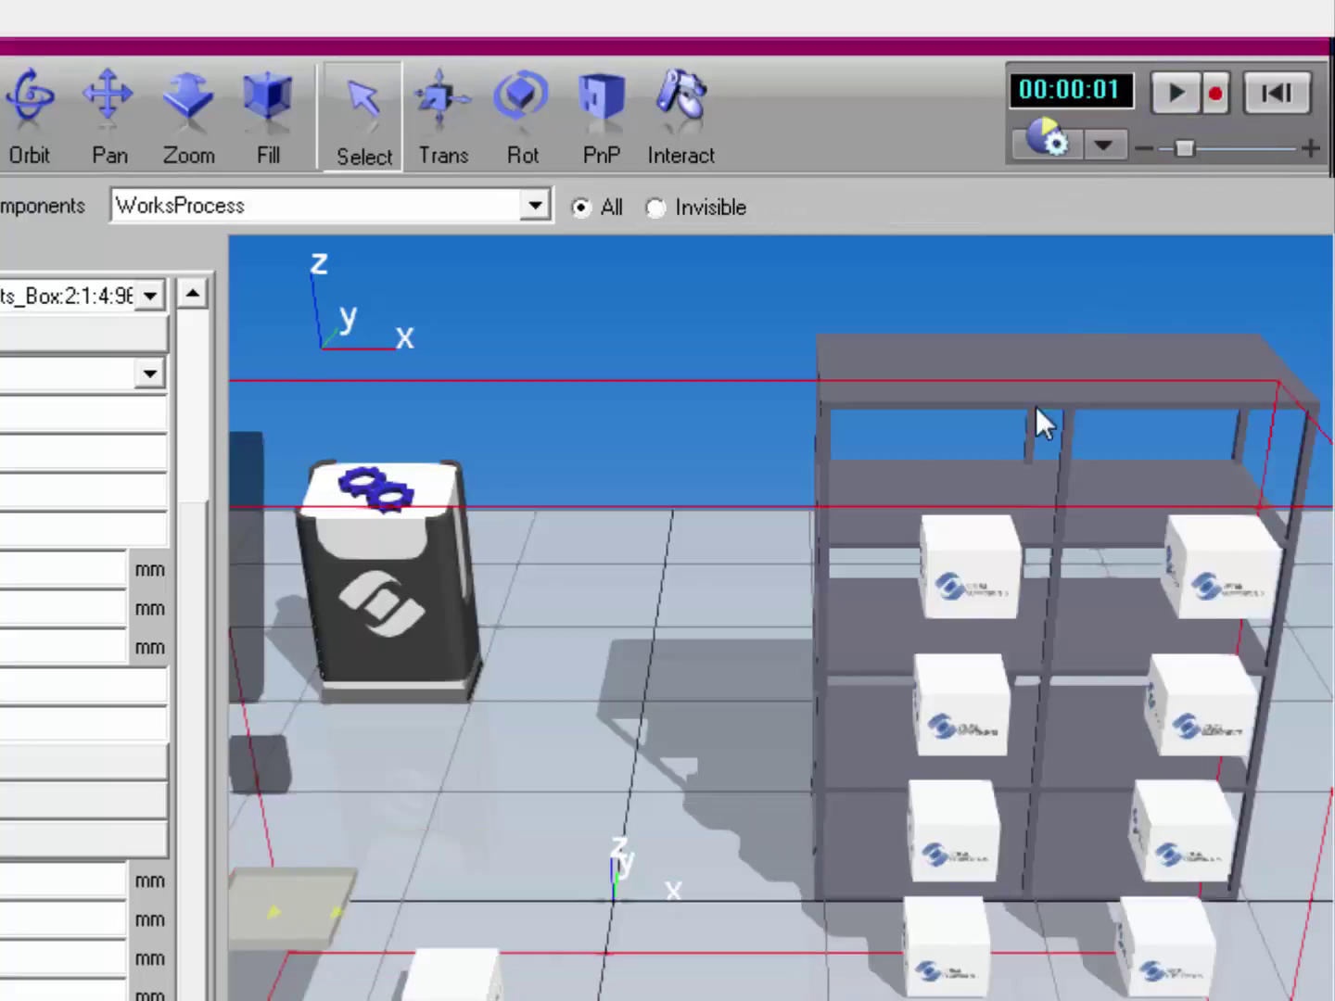